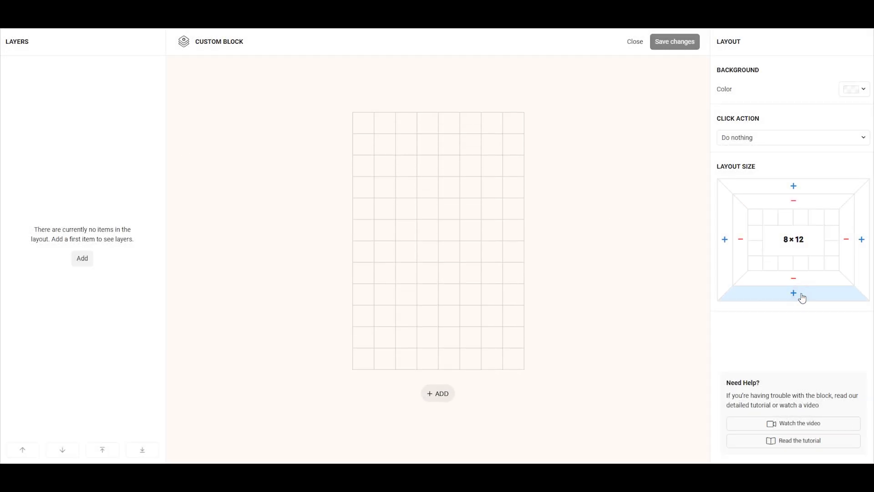
Step: Add a rectangle over the left half and an orange slanted shape across the right columns
drag(363, 122, 425, 362)
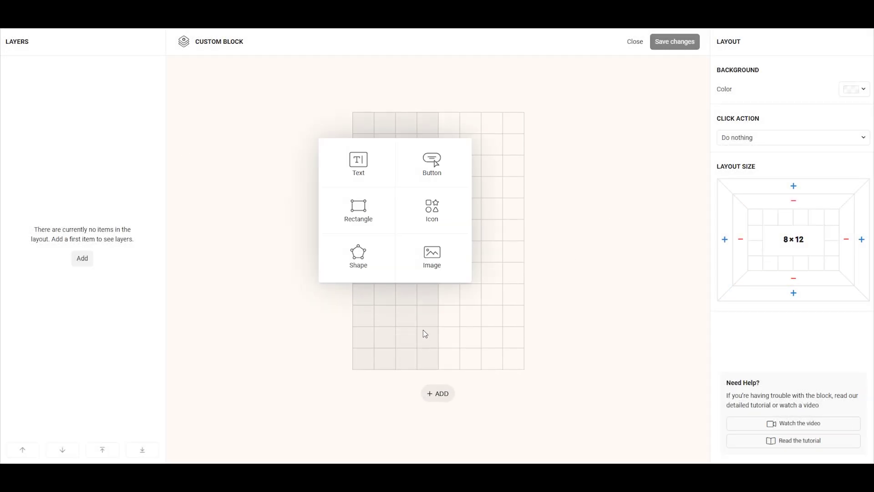
click(371, 219)
click(449, 122)
click(411, 250)
drag(438, 133, 438, 370)
drag(458, 112, 528, 371)
click(811, 137)
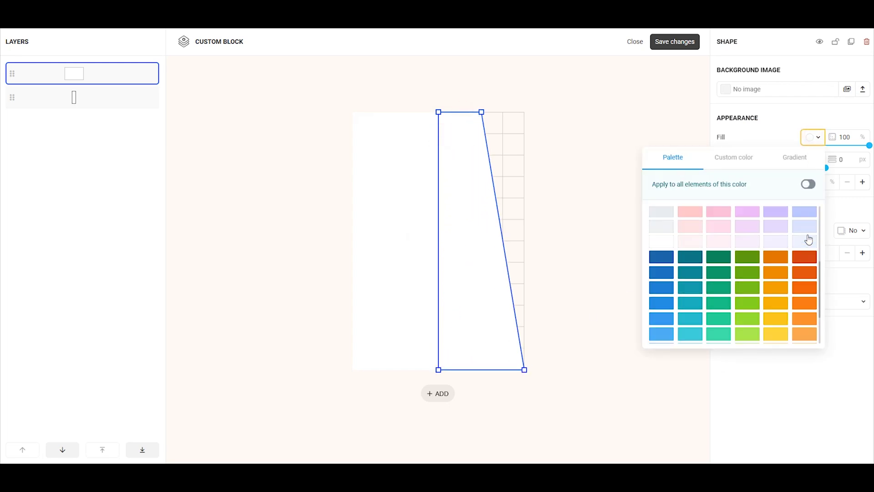
click(805, 314)
click(610, 228)
Step: Add a left-aligned LOGOTYPE text element at font size 14
click(437, 393)
click(400, 264)
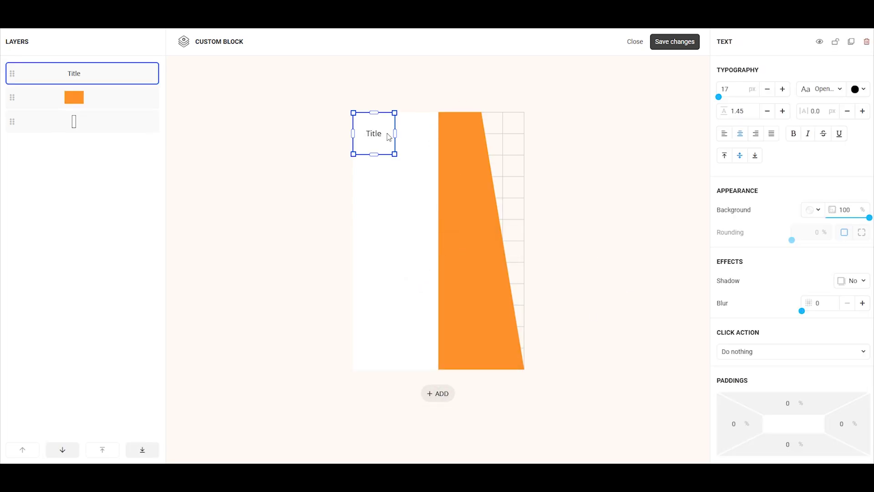
double_click(395, 123)
text(LOGOTYPE)
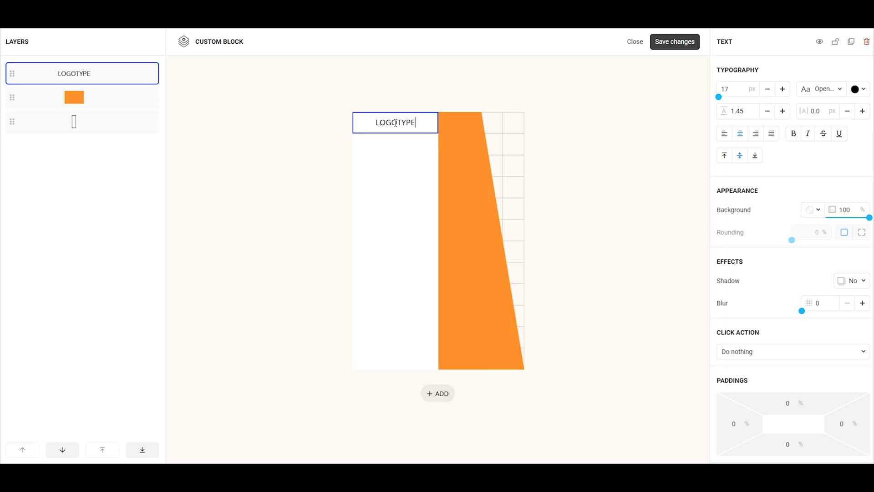
click(768, 90)
click(767, 90)
click(767, 90)
click(725, 134)
click(663, 335)
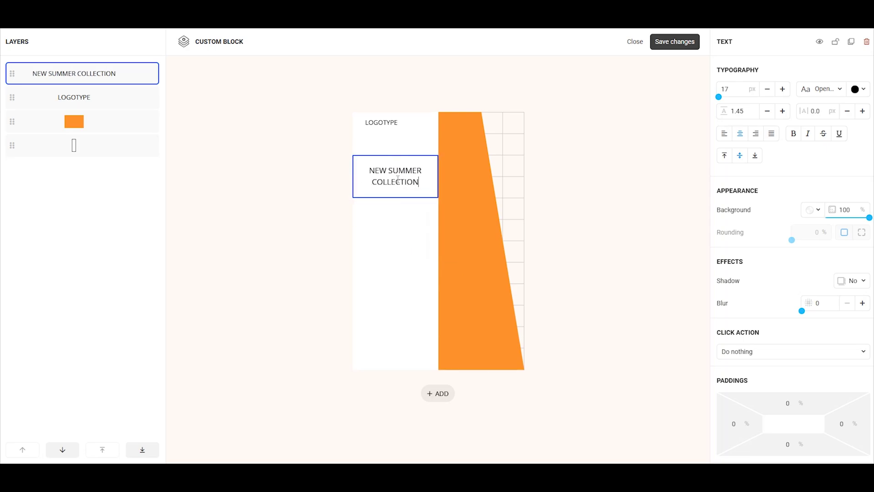
Step: Style the NEW SUMMER COLLECTION heading: size 19, left-aligned, 15 left padding, tighter line spacing
click(783, 89)
click(783, 88)
click(724, 133)
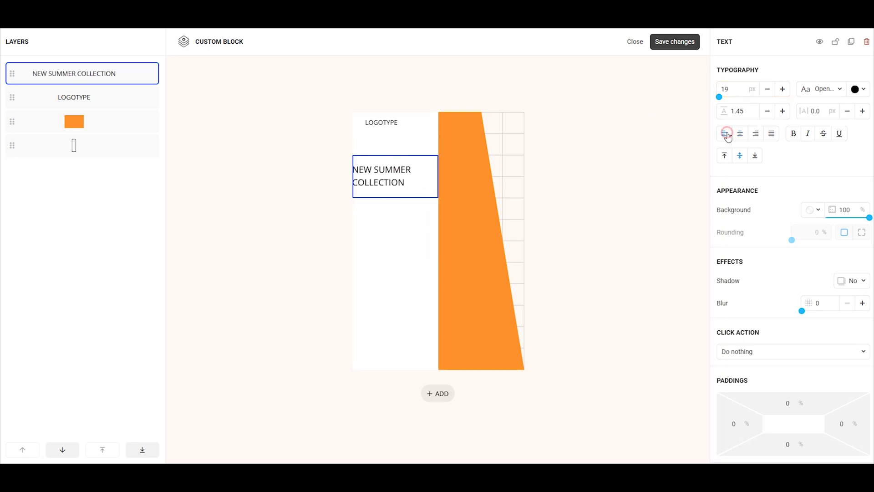
click(734, 424)
text(15)
click(667, 378)
click(407, 180)
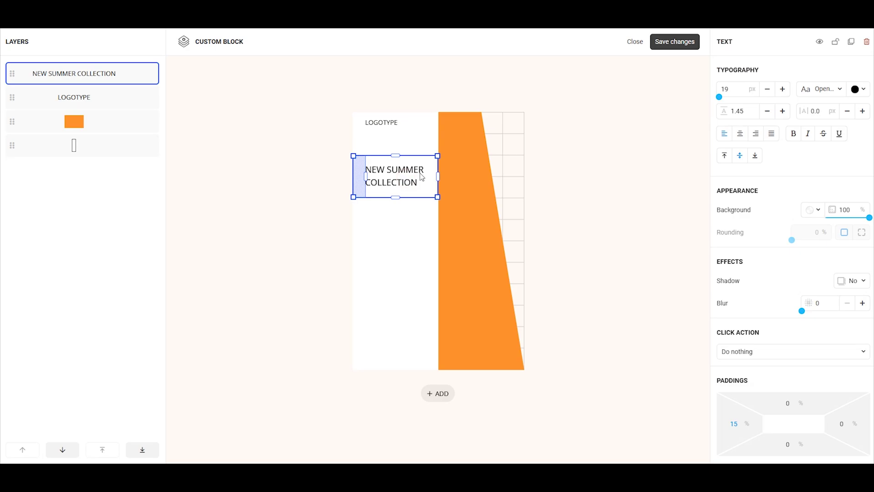
click(767, 111)
click(767, 111)
click(634, 164)
Step: Add a '24 text element below the heading, sized to the panel width
click(438, 393)
click(410, 279)
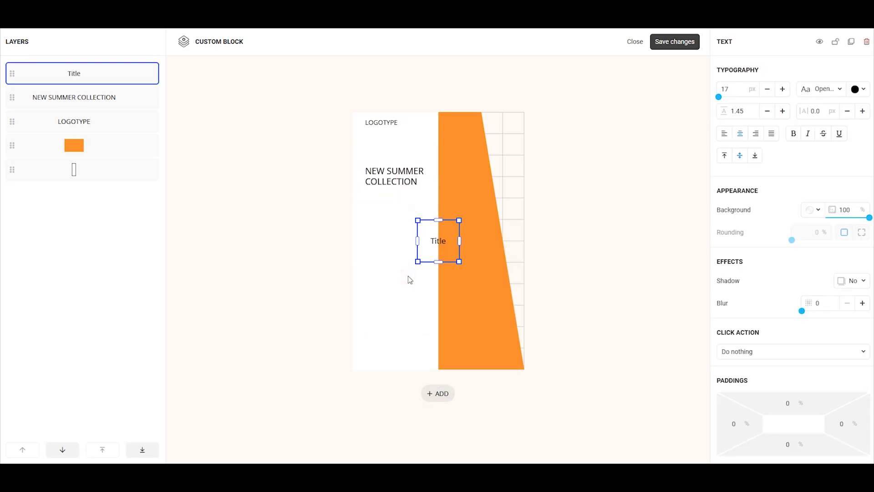
drag(438, 241, 373, 198)
drag(394, 198, 437, 198)
drag(395, 219, 395, 242)
double_click(396, 209)
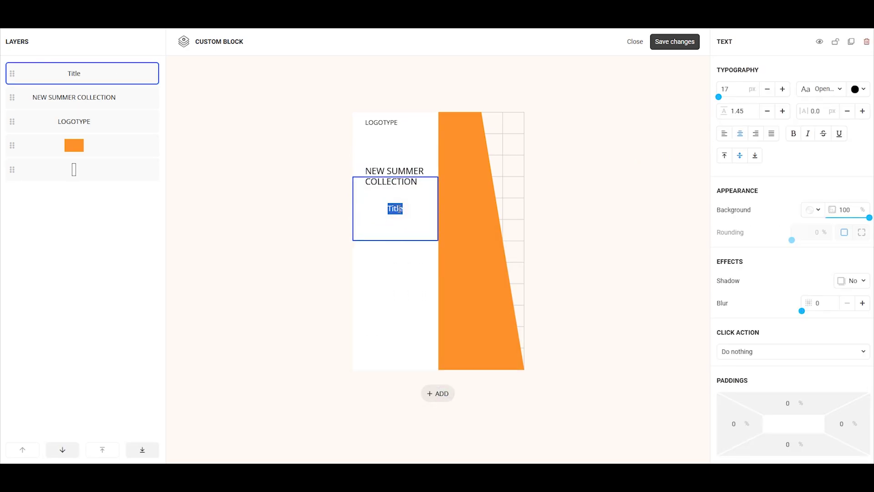
text('24)
Step: Make the '24 text 84 px, bold, dark grey, left-aligned with 15 left padding
double_click(742, 90)
key(BackSpace)
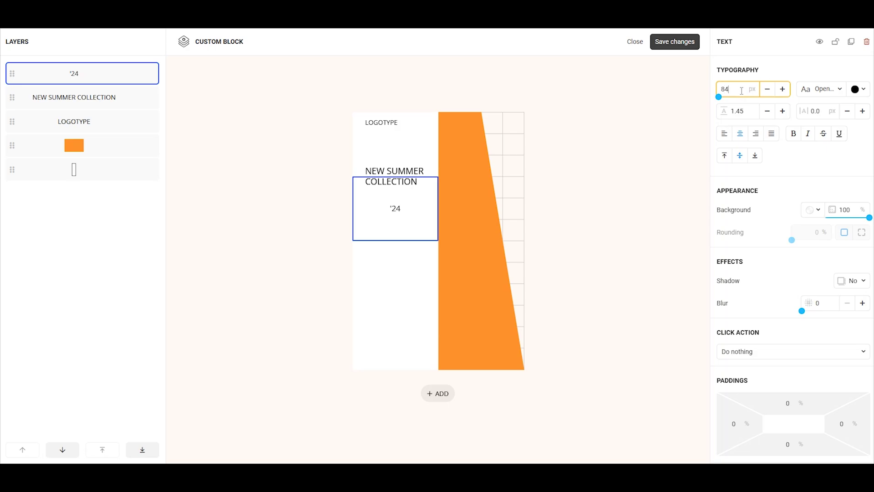
click(724, 136)
click(733, 424)
text(15)
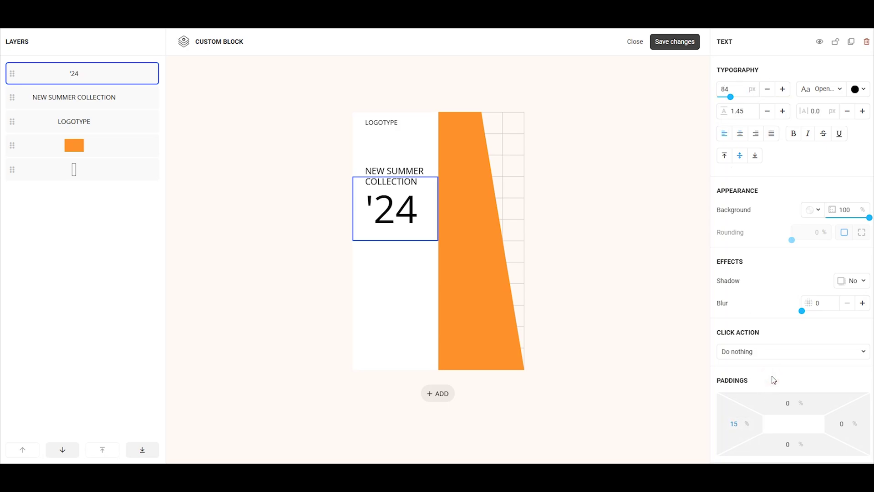
click(793, 134)
click(636, 214)
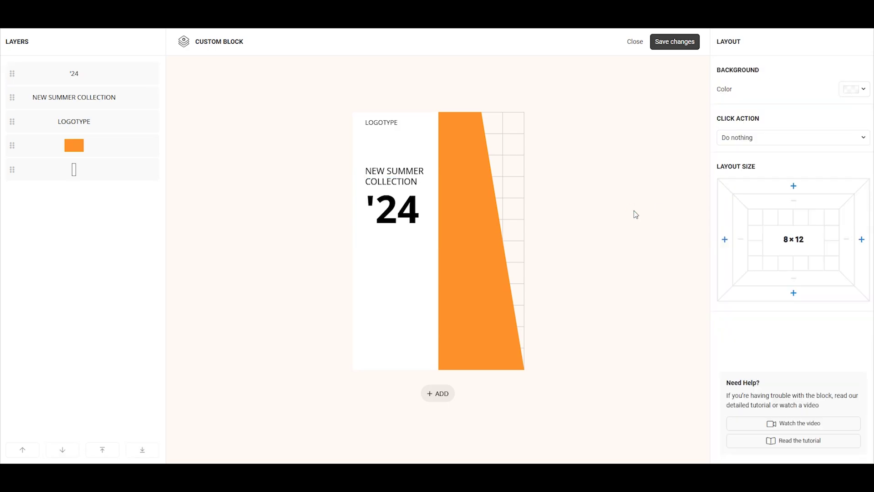
click(425, 220)
click(858, 89)
click(711, 194)
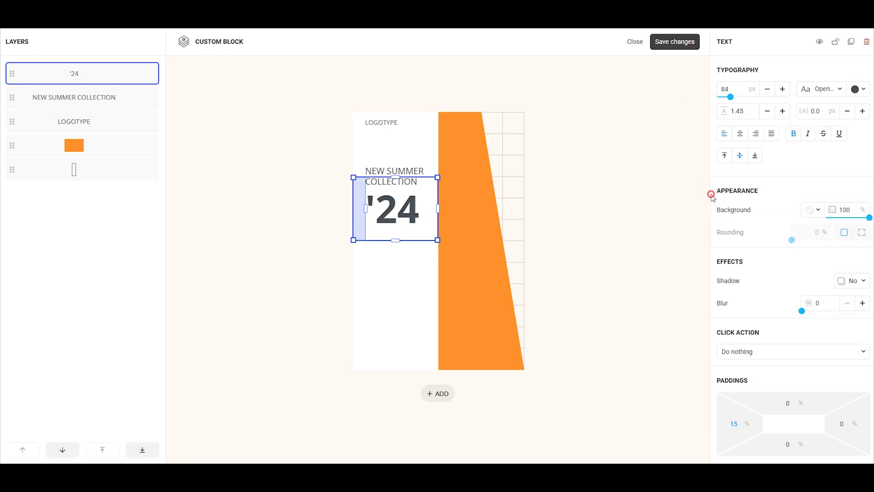
Step: Add an image over the orange column using the model photo with its background removed
click(623, 197)
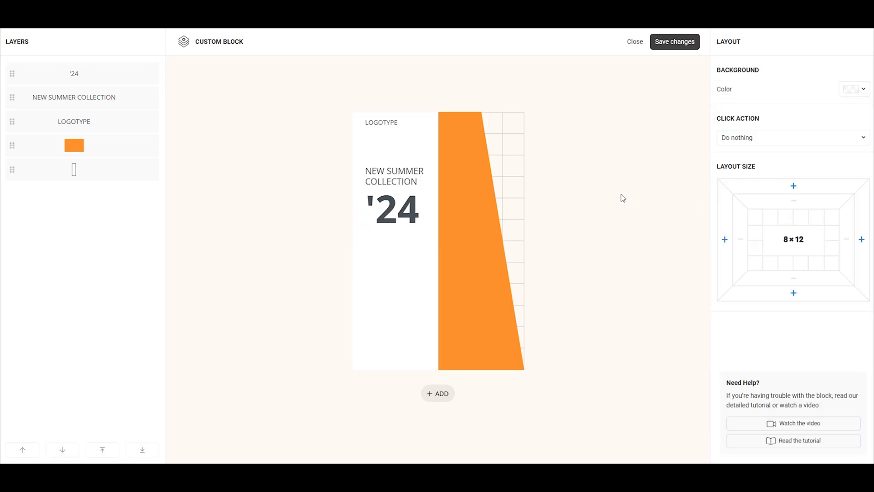
click(445, 393)
click(402, 321)
drag(437, 241, 460, 135)
drag(483, 158, 523, 368)
click(804, 89)
click(127, 204)
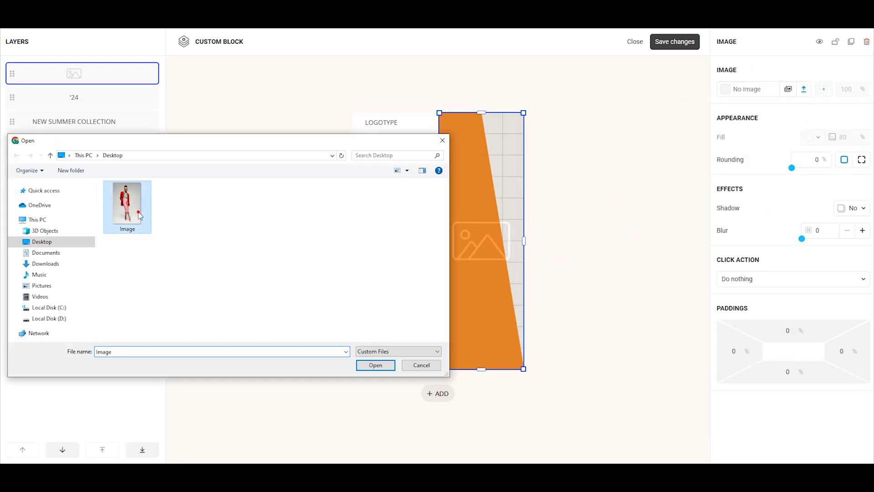
click(368, 363)
click(393, 382)
click(559, 381)
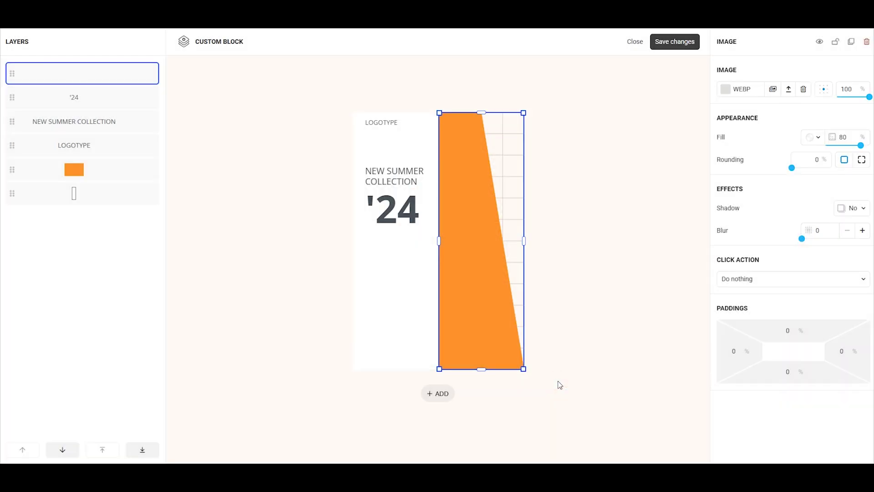
click(577, 345)
Step: Add a button at the bottom left with padding 10 left, top, right and 15 bottom
click(444, 393)
click(474, 264)
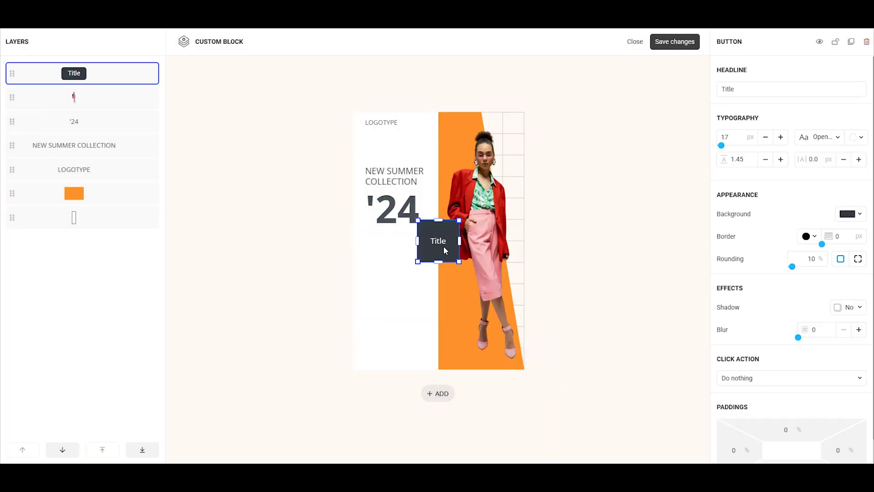
drag(438, 240, 373, 347)
drag(398, 348, 481, 347)
click(734, 428)
text(10)
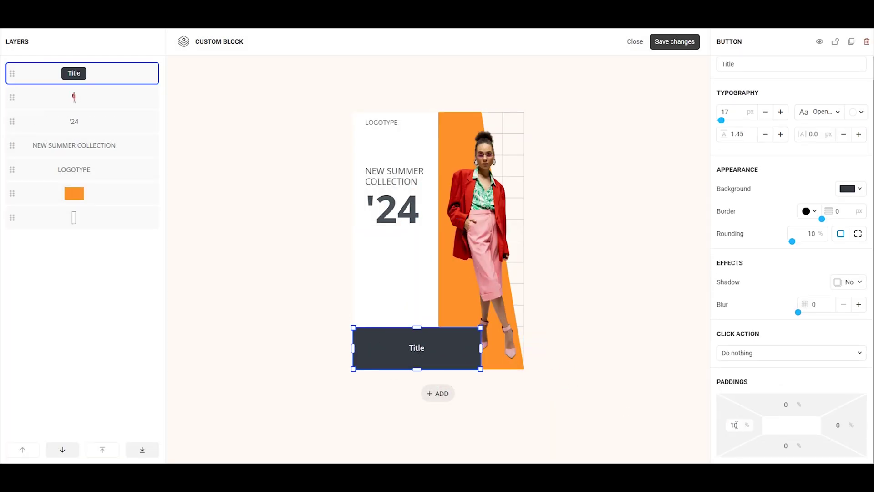
click(785, 407)
text(10)
click(838, 427)
text(10)
click(786, 448)
text(15)
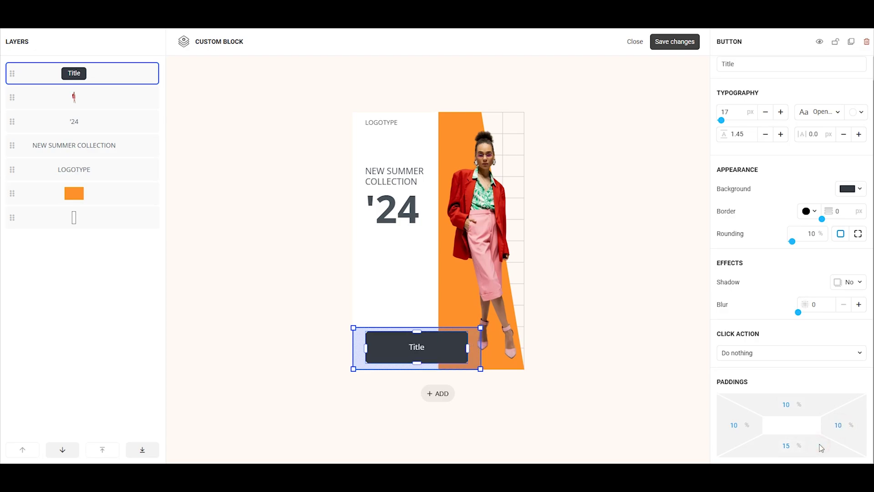
scroll(821, 447, up, 2)
click(755, 89)
key(BackSpace)
key(BackSpace)
key(BackSpace)
key(BackSpace)
key(BackSpace)
text(VISIT STORE)
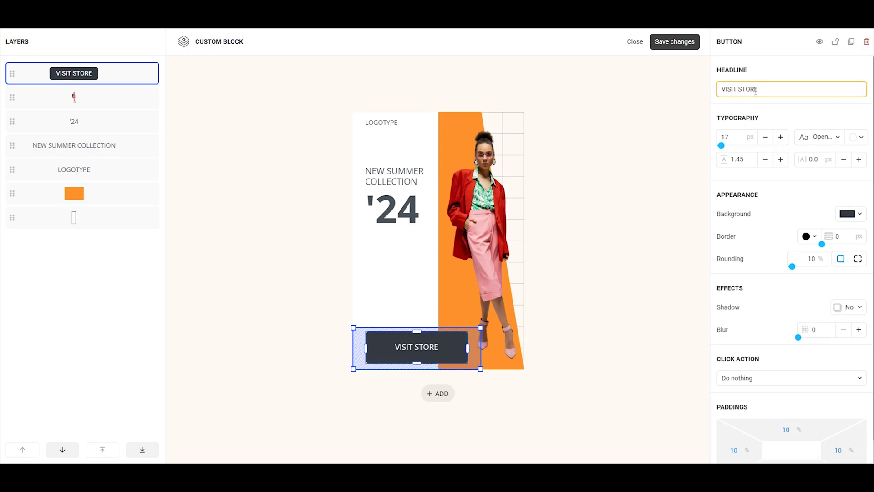
drag(792, 266, 833, 270)
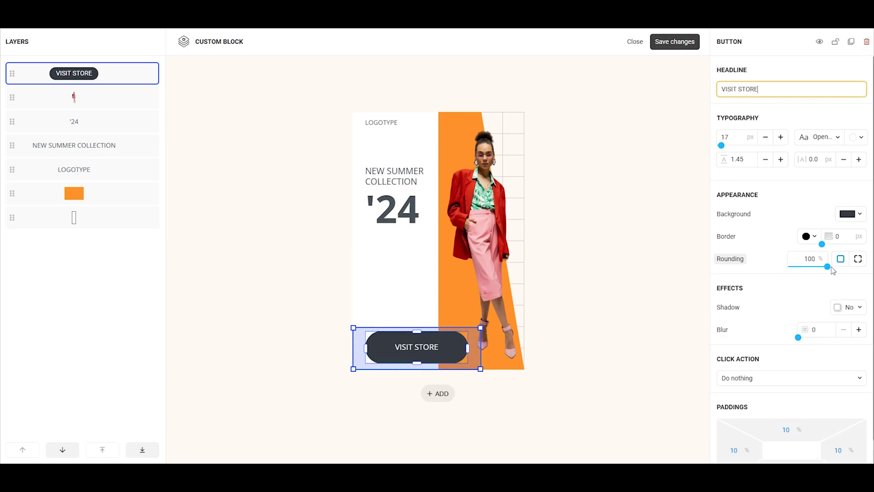
scroll(801, 353, down, 1)
click(801, 353)
click(764, 236)
click(747, 372)
text(https://ta)
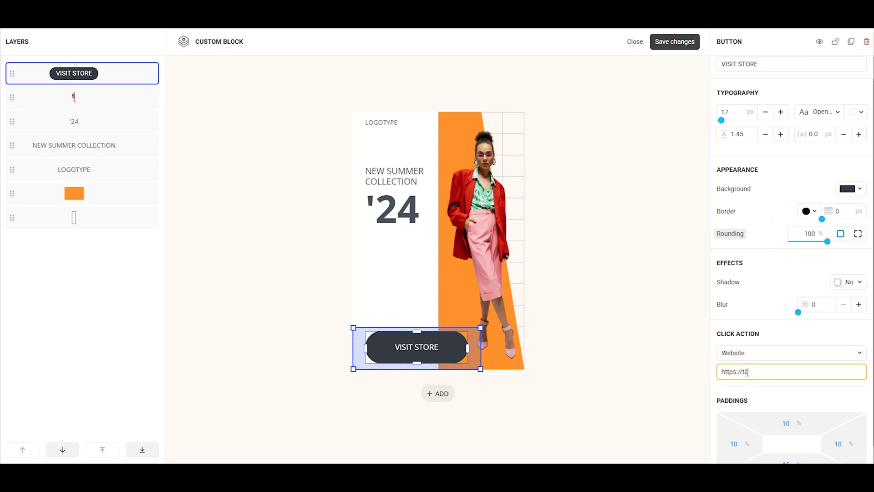
text(plink.at)
click(767, 390)
Step: Add a small right-pointing arrow icon beside the button text, replacing the default star
click(650, 381)
click(437, 394)
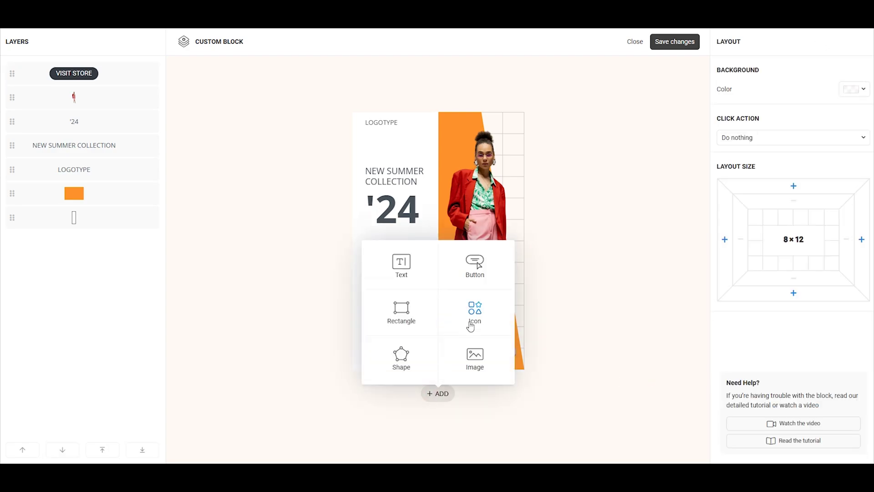
click(470, 324)
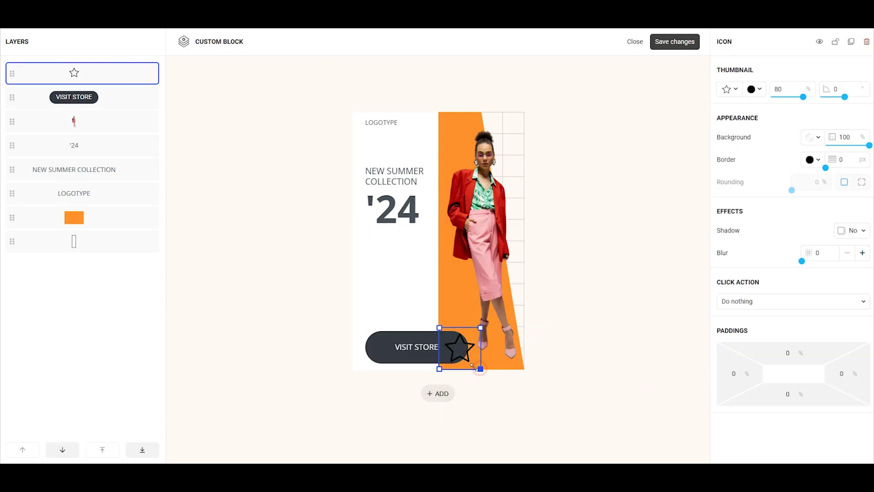
drag(480, 369, 457, 367)
click(728, 89)
click(478, 174)
text(arrow)
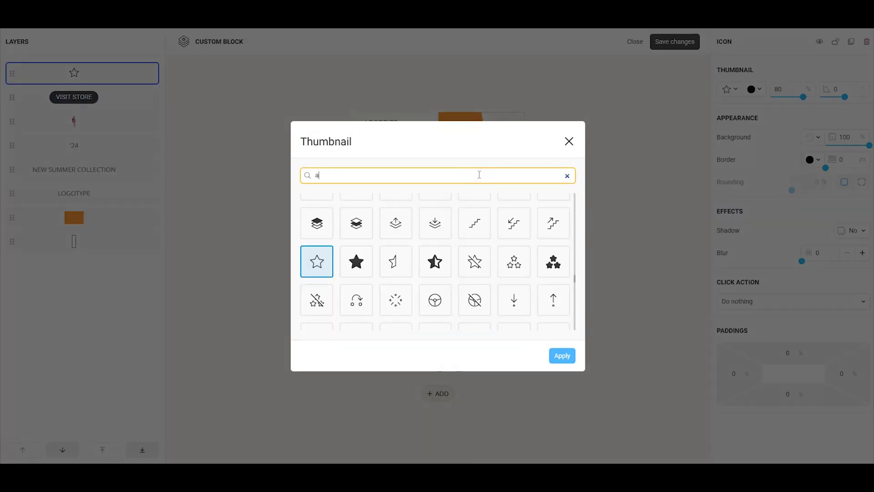
scroll(581, 281, down, 3)
scroll(583, 264, down, 3)
scroll(587, 244, up, 3)
click(553, 238)
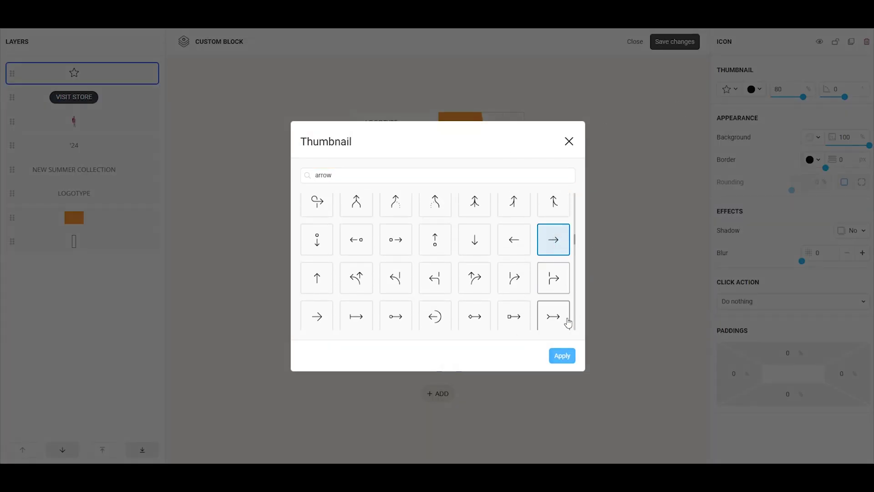
click(561, 356)
click(602, 307)
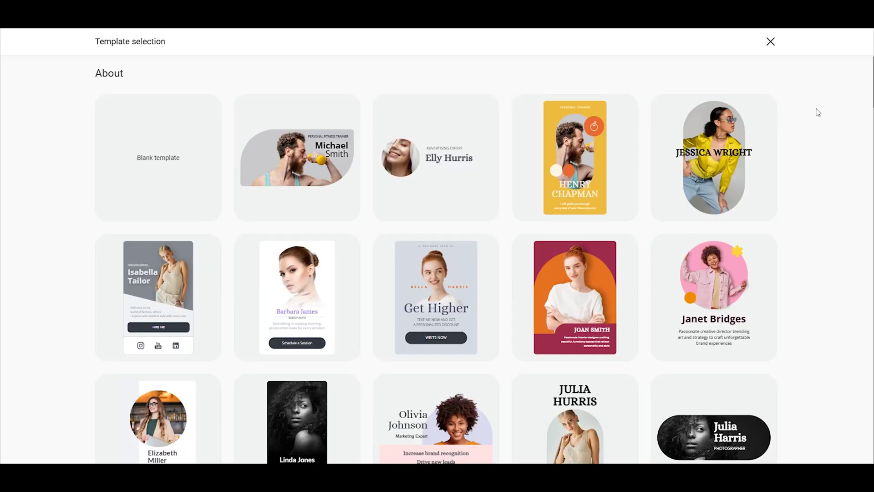
Step: Scroll through the template gallery's Promo banners, Galleries and Products sections
scroll(818, 112, down, 1)
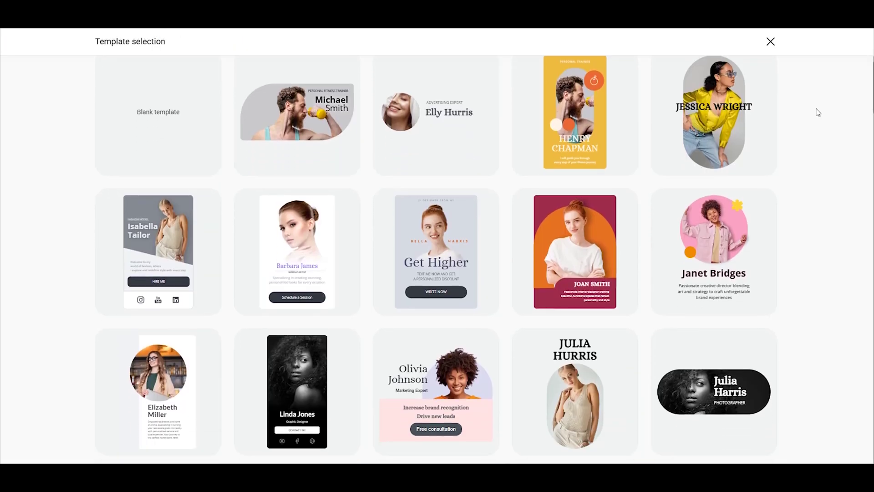
scroll(818, 112, down, 4)
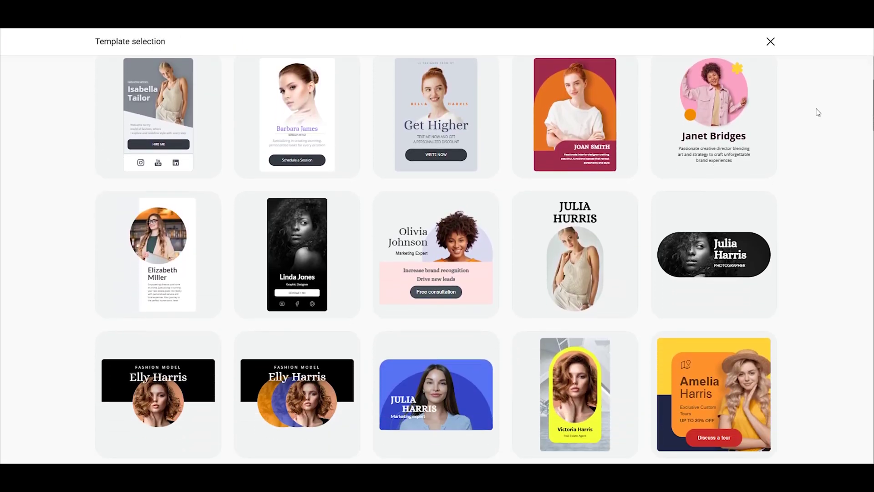
scroll(818, 113, down, 5)
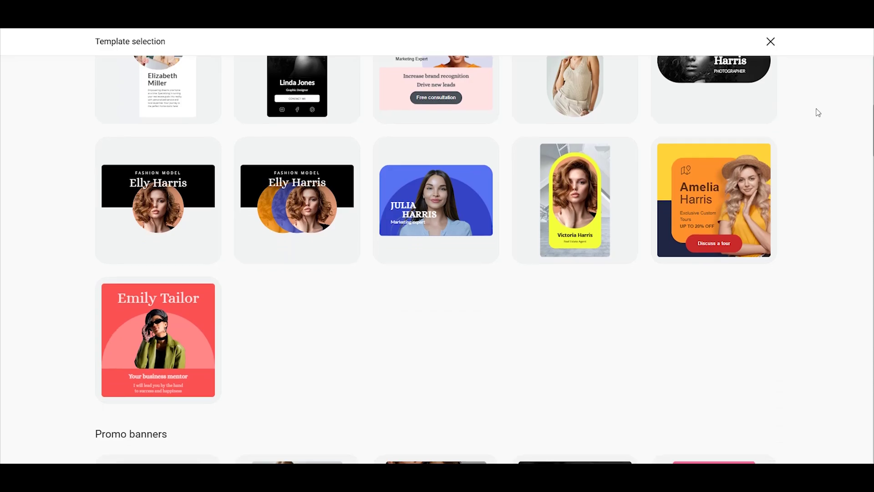
scroll(818, 113, down, 4)
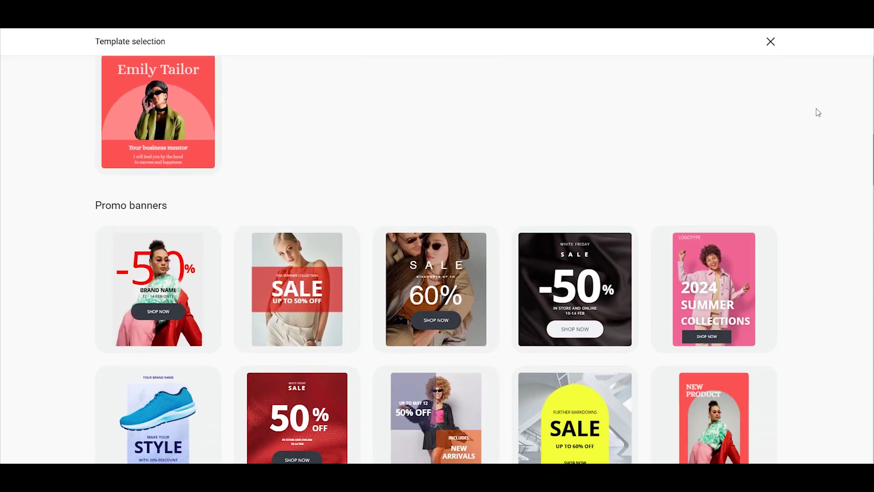
scroll(818, 113, down, 4)
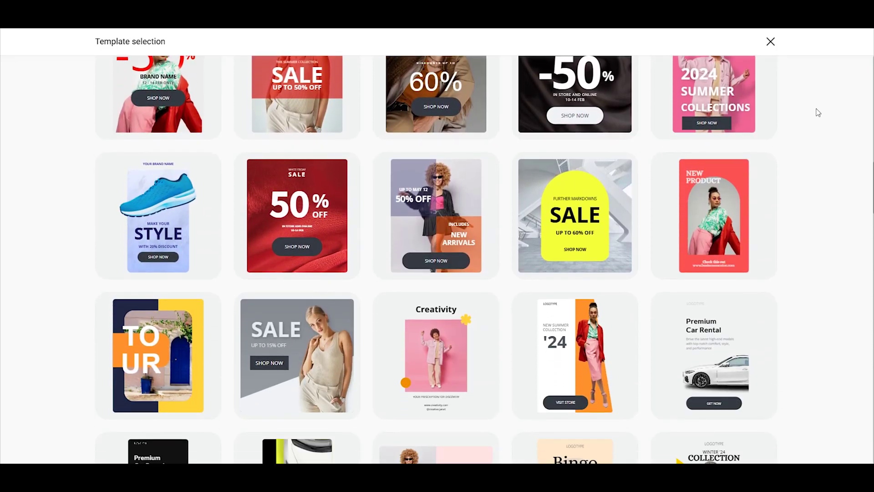
scroll(818, 113, down, 5)
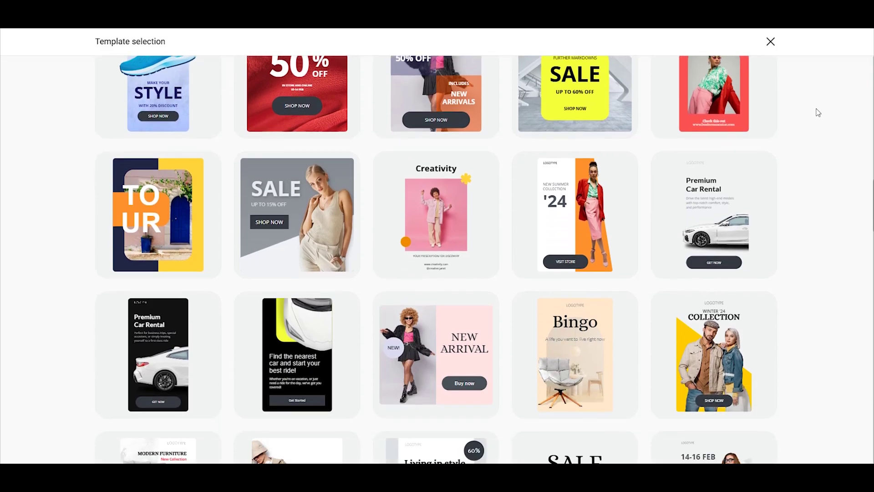
scroll(818, 113, down, 2)
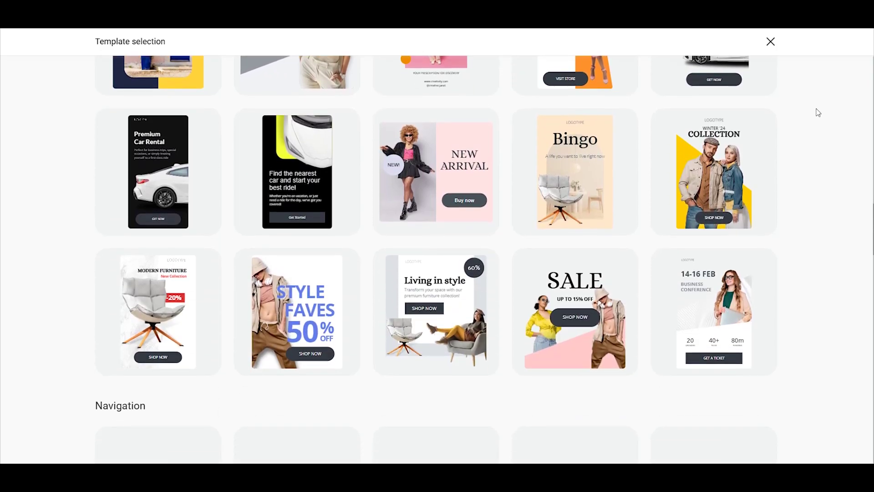
scroll(818, 113, down, 2)
scroll(818, 112, down, 4)
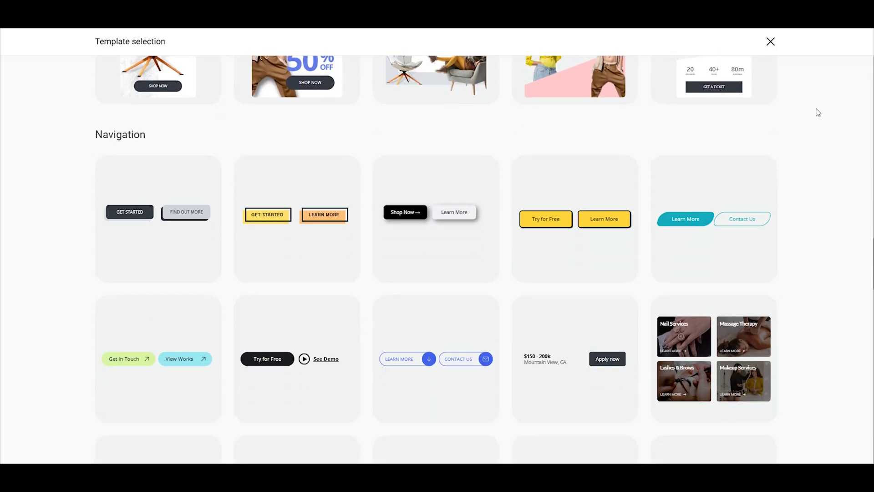
scroll(818, 112, down, 4)
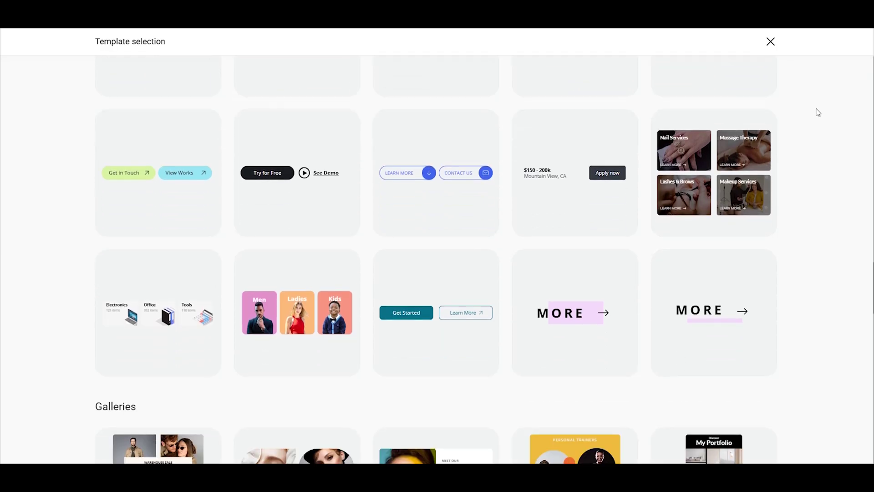
scroll(818, 112, down, 2)
scroll(818, 112, down, 3)
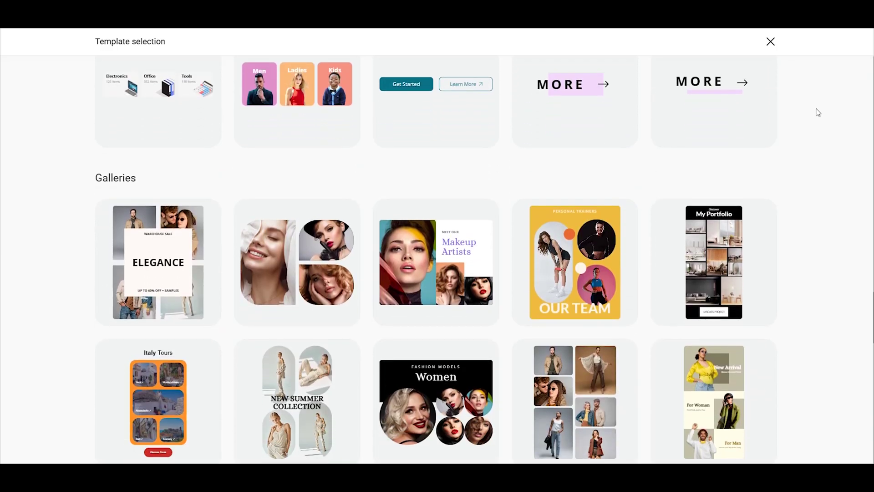
scroll(818, 113, down, 3)
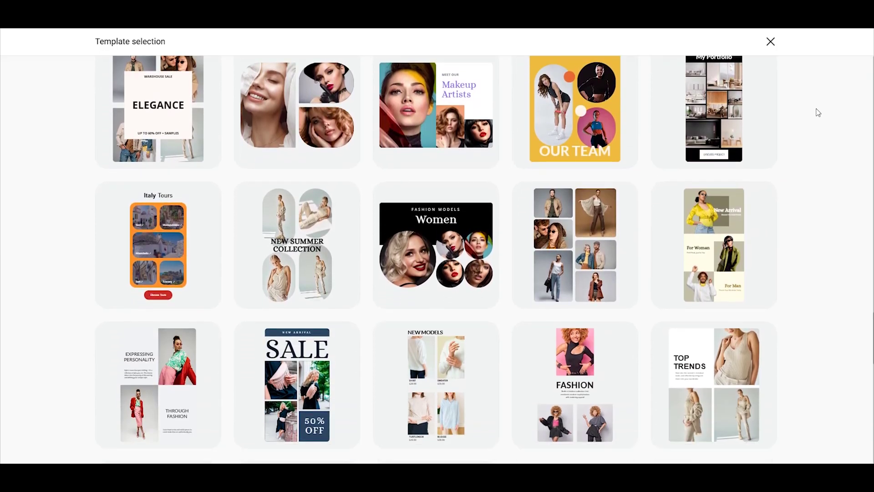
scroll(818, 113, down, 4)
scroll(818, 112, down, 2)
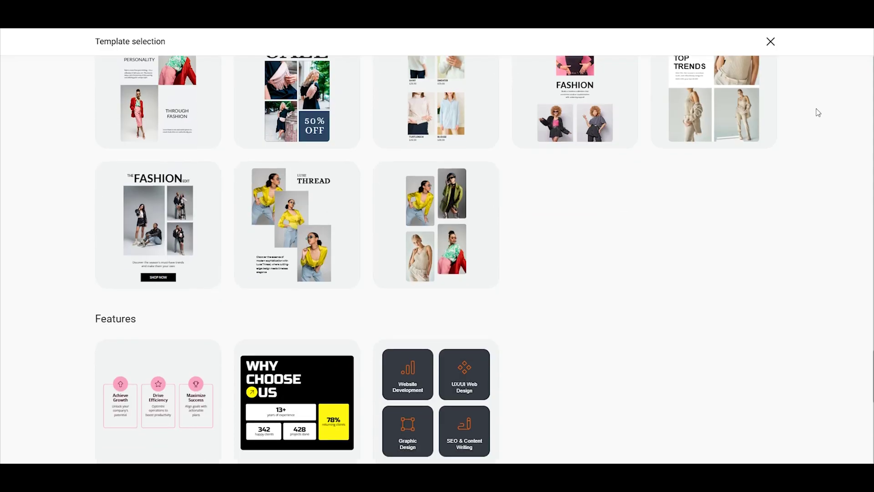
scroll(818, 113, down, 2)
scroll(818, 113, down, 4)
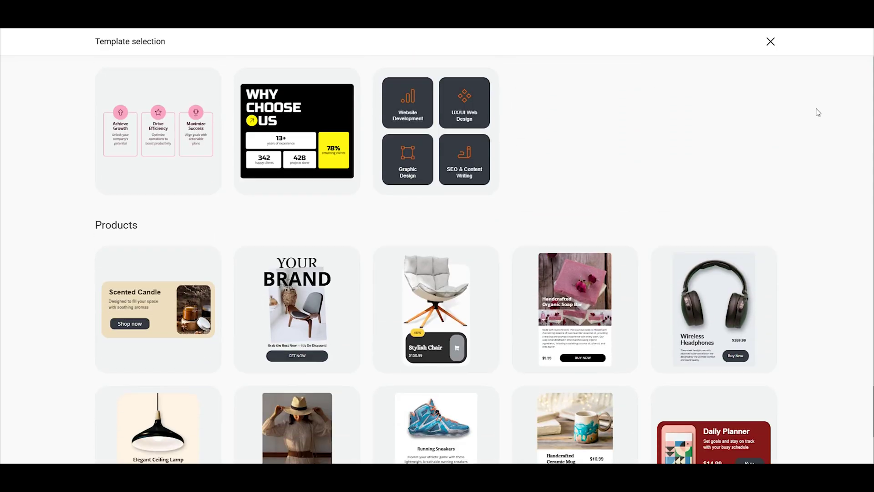
scroll(818, 113, down, 4)
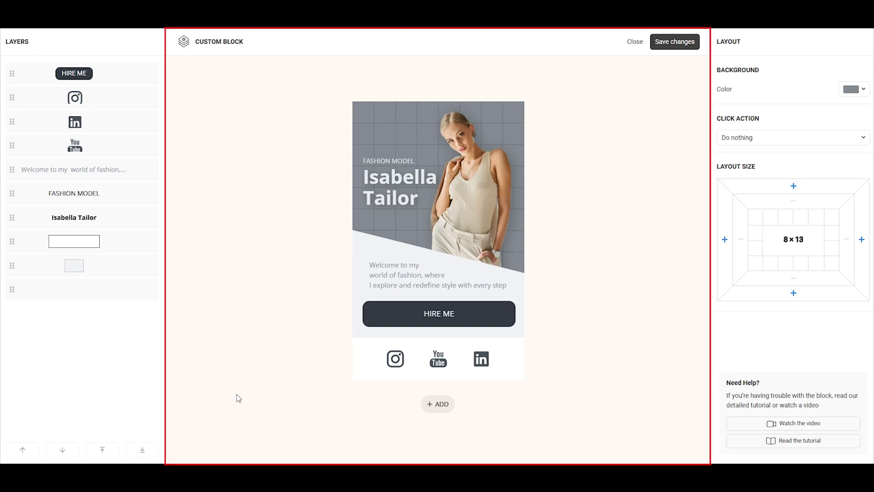
click(431, 406)
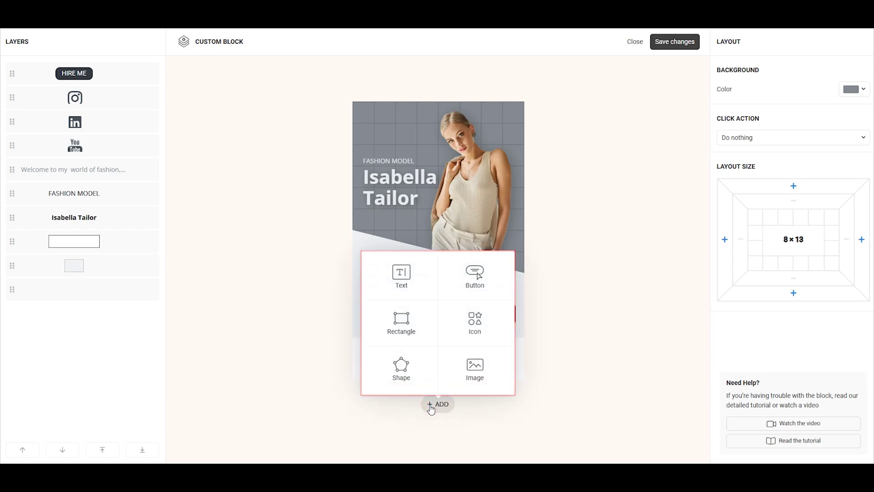
click(328, 427)
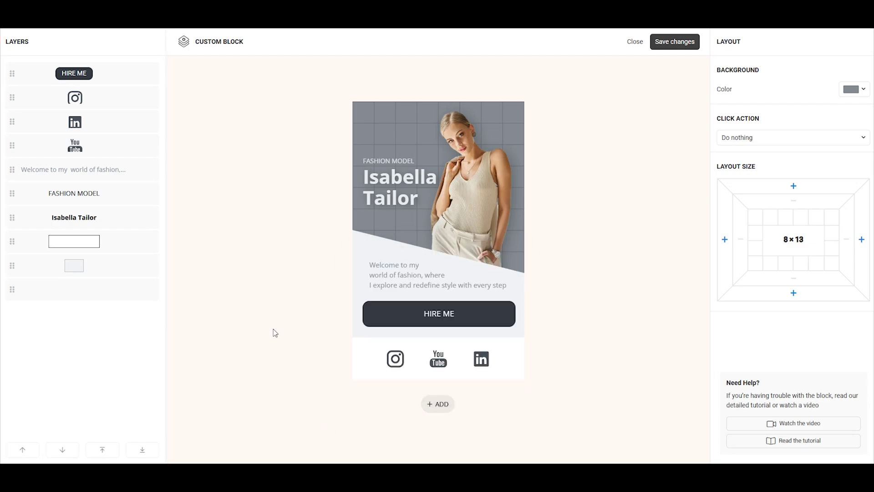
click(134, 75)
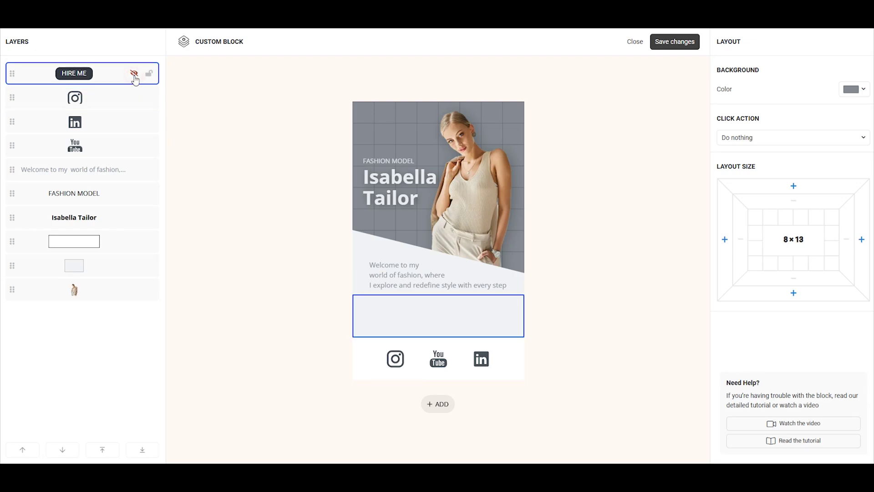
click(134, 76)
click(150, 78)
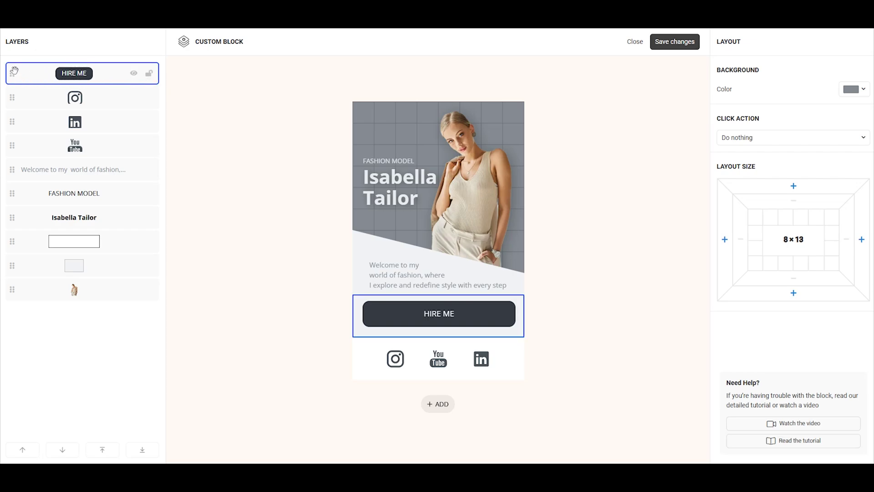
mouse_move(12, 72)
mouse_down()
mouse_move(12, 174)
mouse_move(14, 72)
mouse_move(20, 78)
mouse_up()
click(112, 78)
click(70, 449)
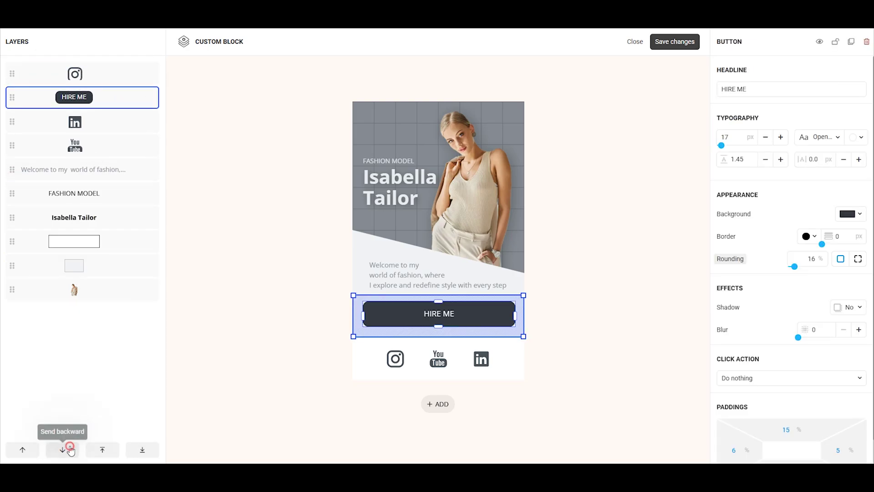
click(22, 450)
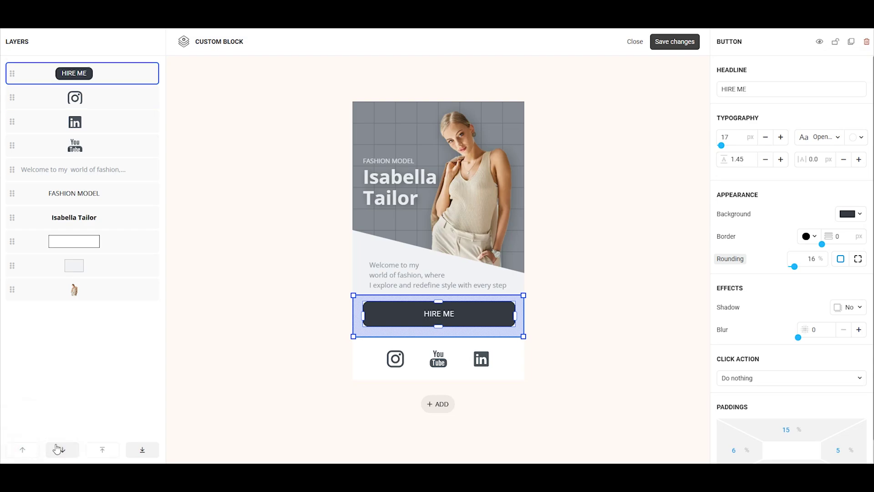
click(142, 449)
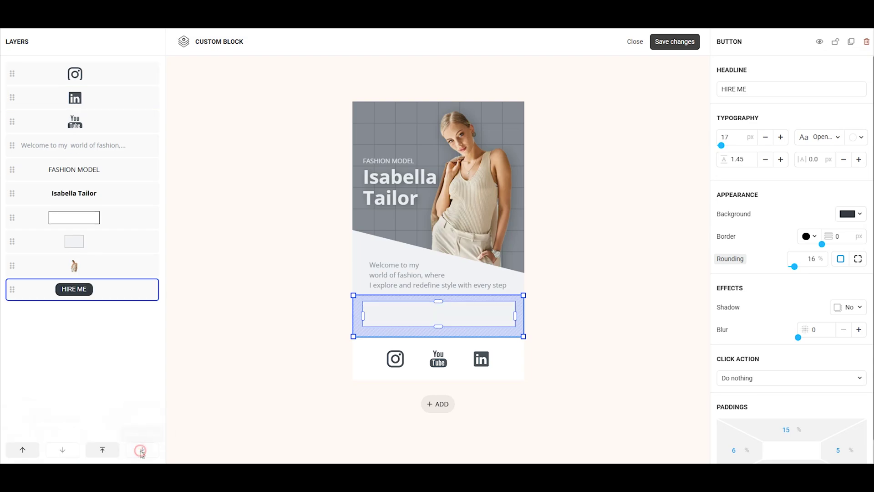
click(108, 454)
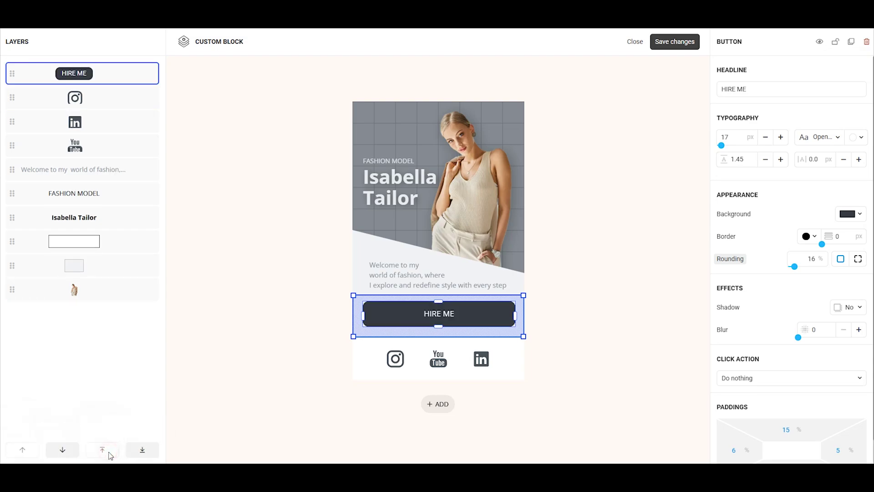
click(249, 366)
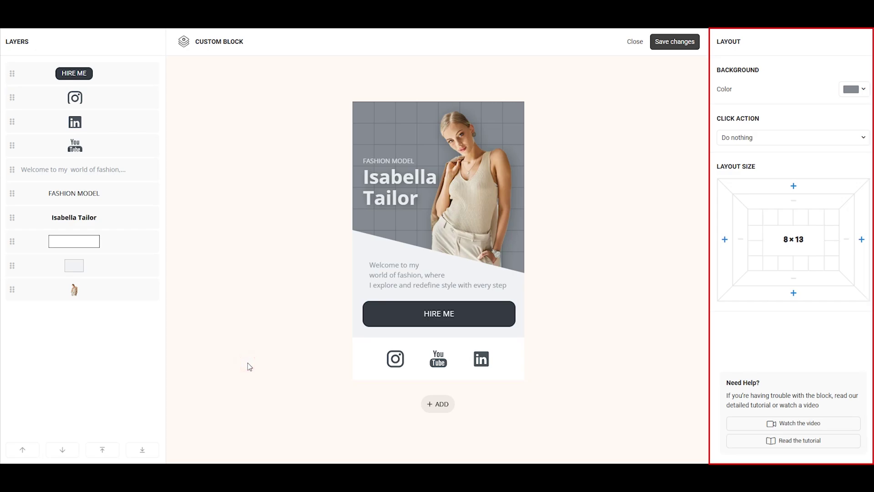
Step: Try a dark slate swatch, then set the card background to custom slate blue #648096
click(856, 95)
click(726, 113)
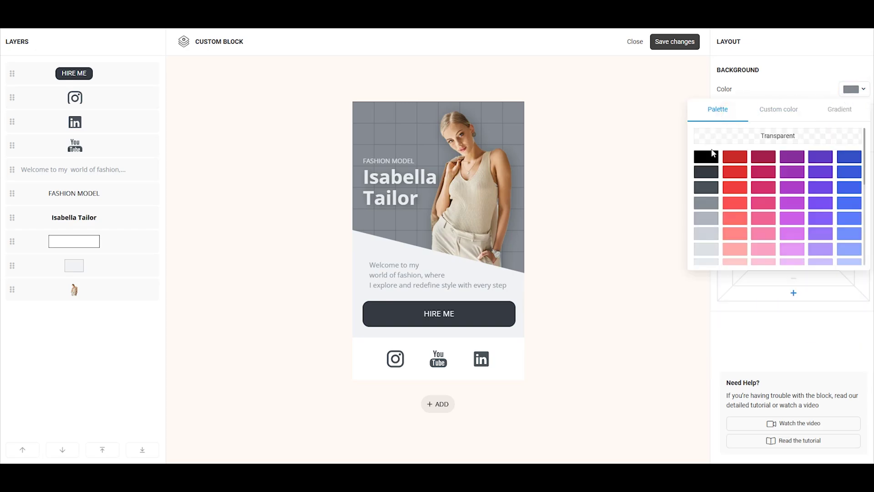
click(706, 187)
click(856, 90)
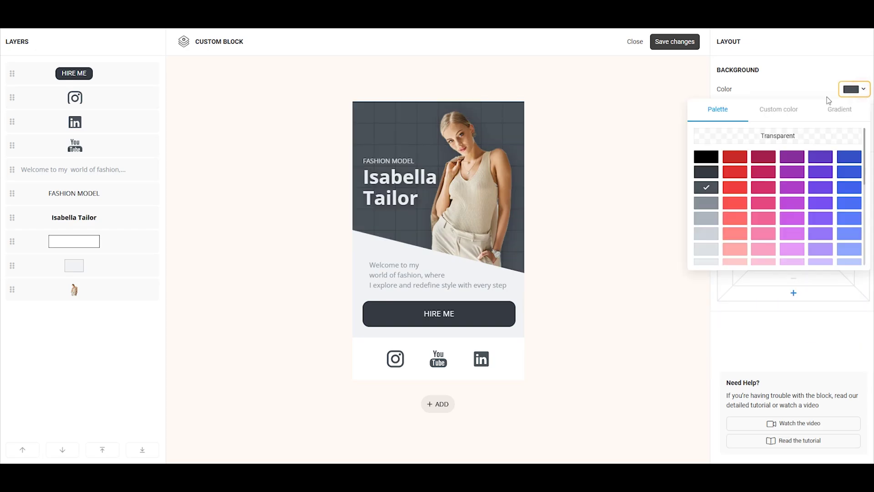
click(783, 110)
drag(722, 189, 751, 169)
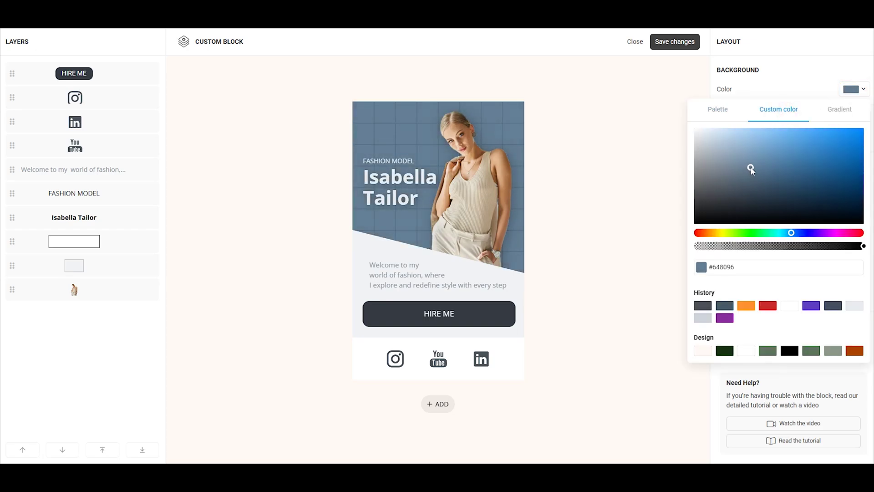
Step: Experiment with a gradient background, then revert to the solid colour and close the picker
click(849, 114)
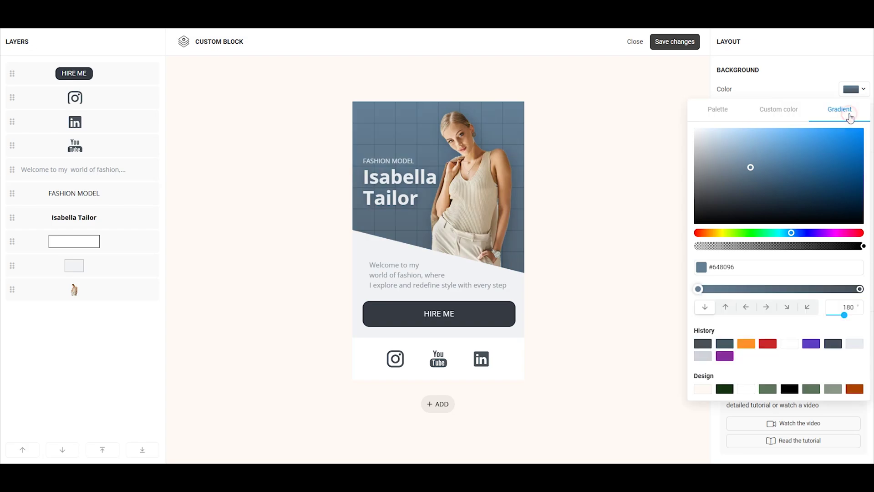
click(860, 289)
drag(724, 190, 726, 164)
click(698, 288)
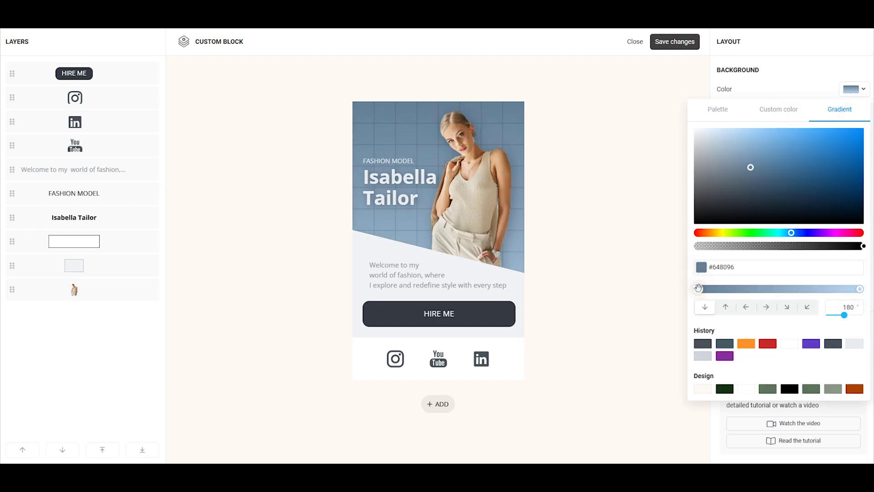
click(781, 110)
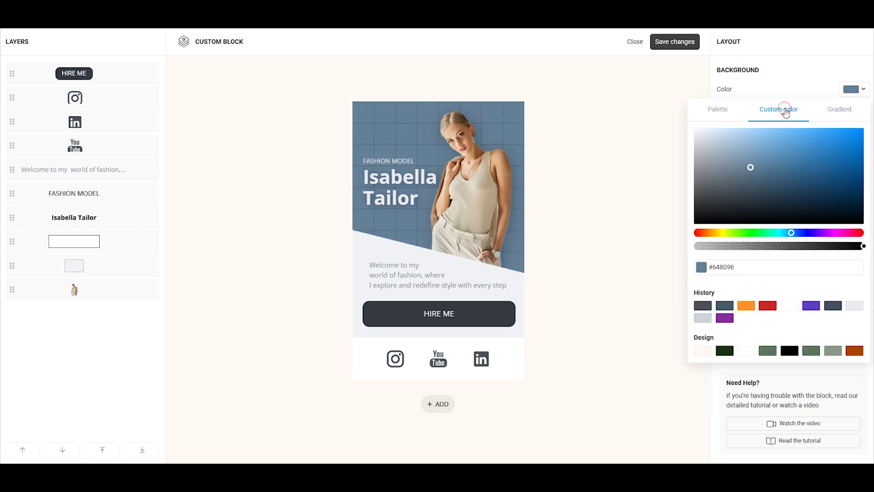
click(862, 90)
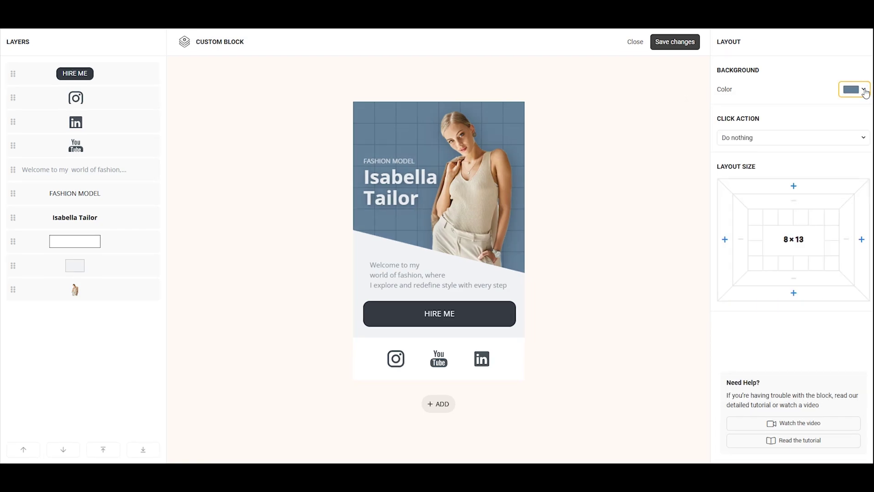
Step: Briefly set the card's click action to open a website link
click(864, 138)
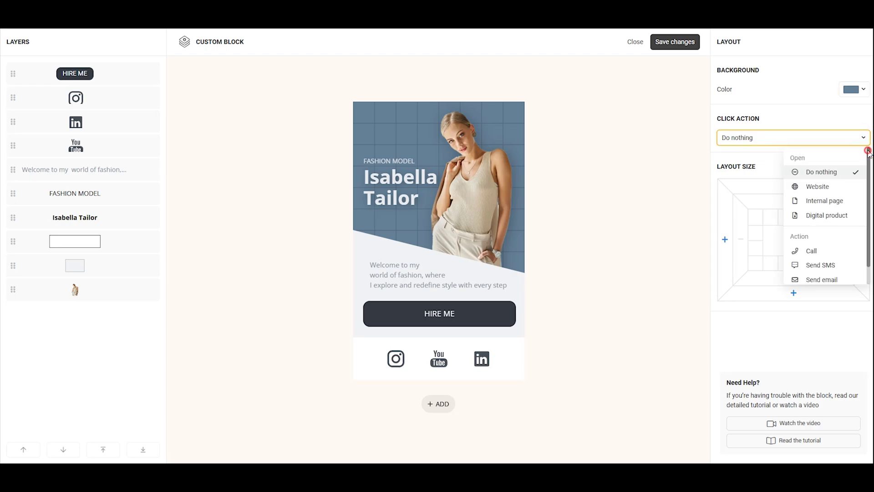
mouse_move(869, 151)
mouse_down()
mouse_move(871, 171)
mouse_move(869, 153)
mouse_up()
click(823, 186)
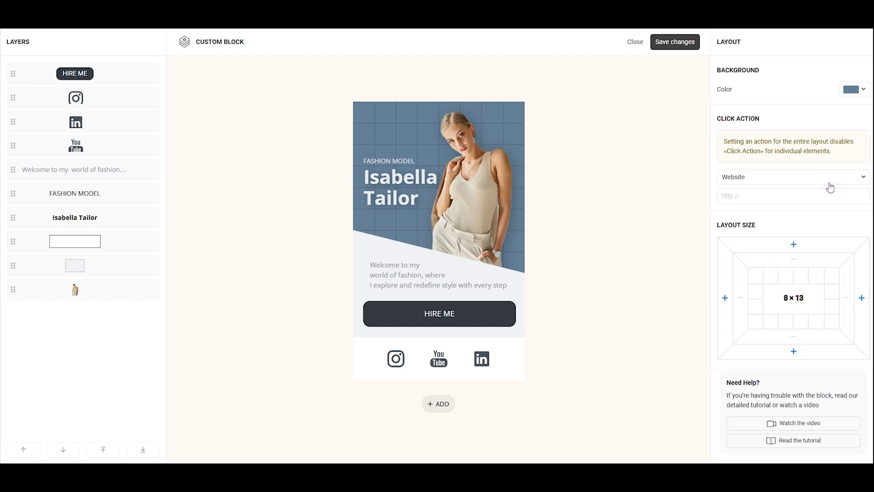
click(768, 194)
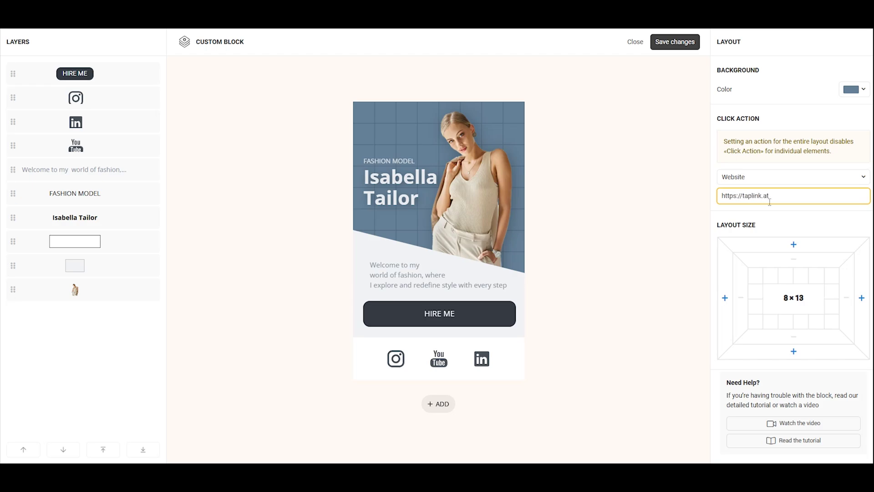
click(769, 218)
Step: Inspect the FASHION MODEL text and HIRE ME button, then set the layout's click action to Do nothing
click(402, 163)
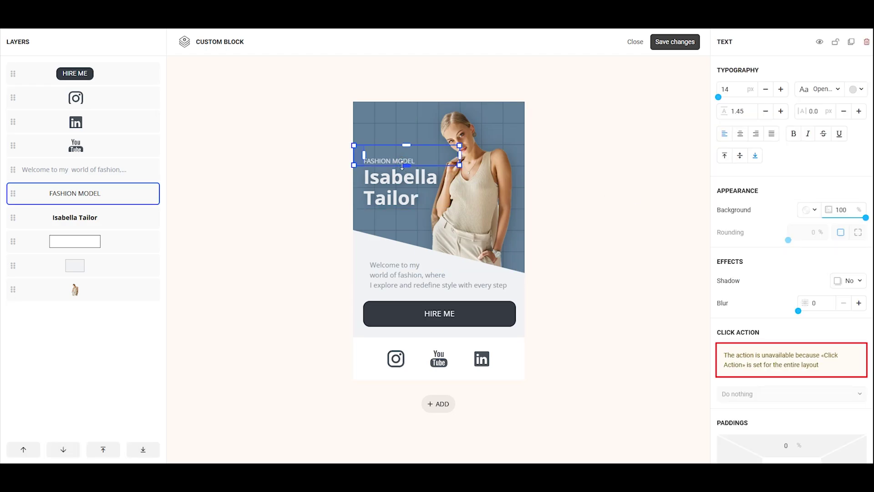
click(405, 181)
click(409, 313)
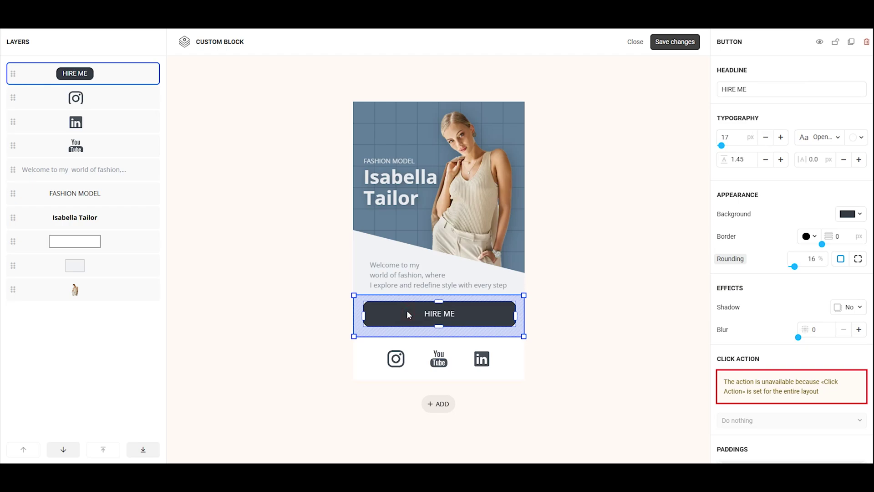
click(597, 190)
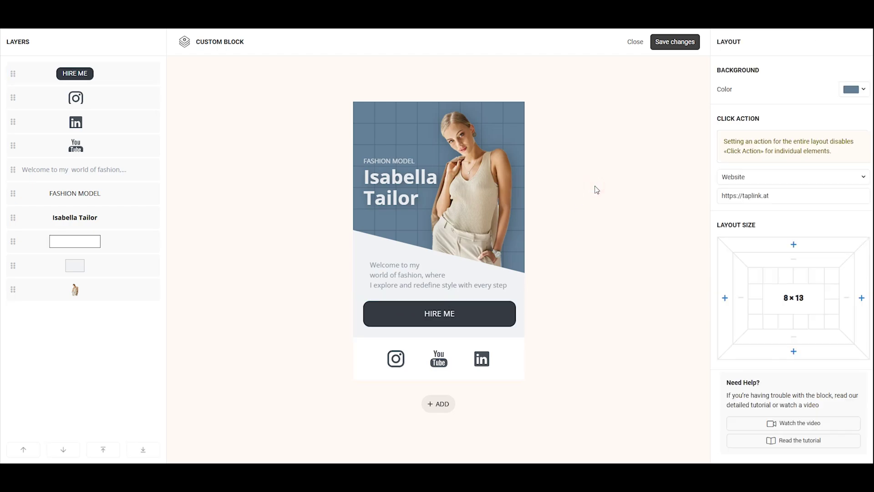
click(850, 177)
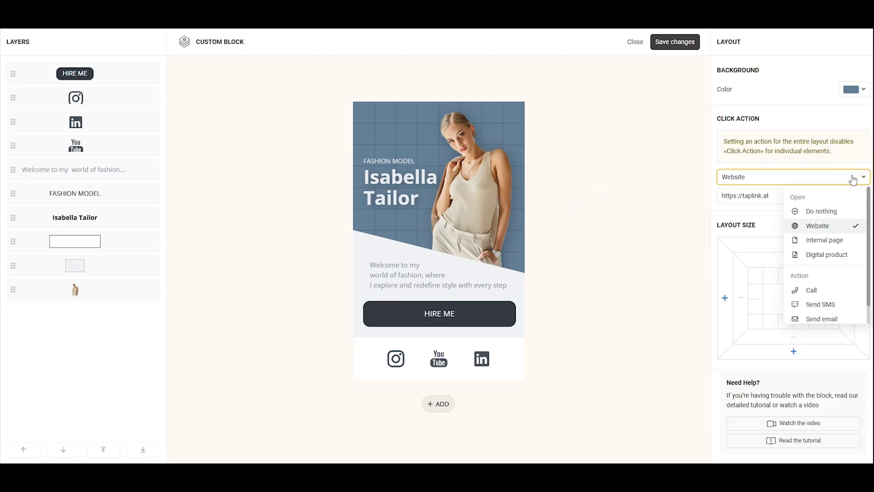
click(828, 217)
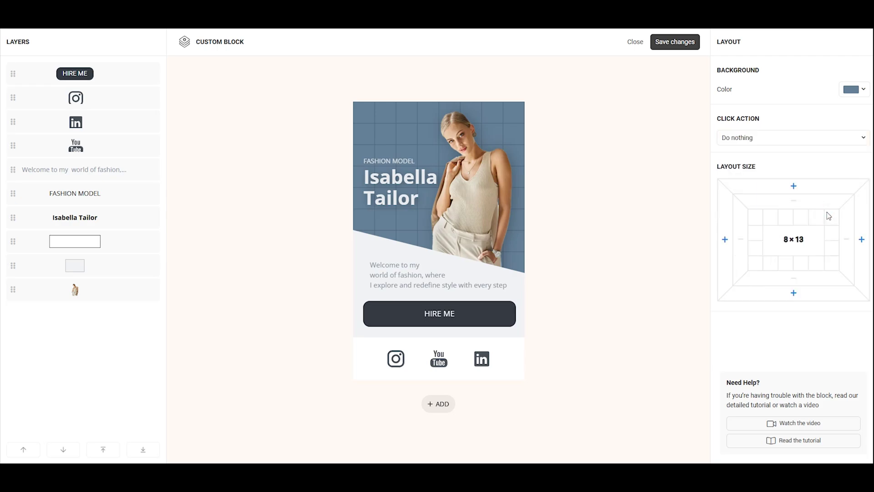
click(804, 194)
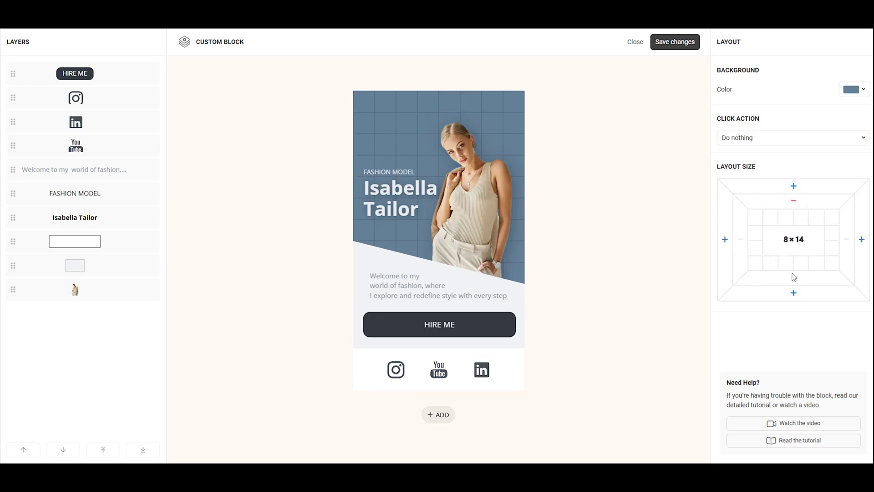
click(791, 292)
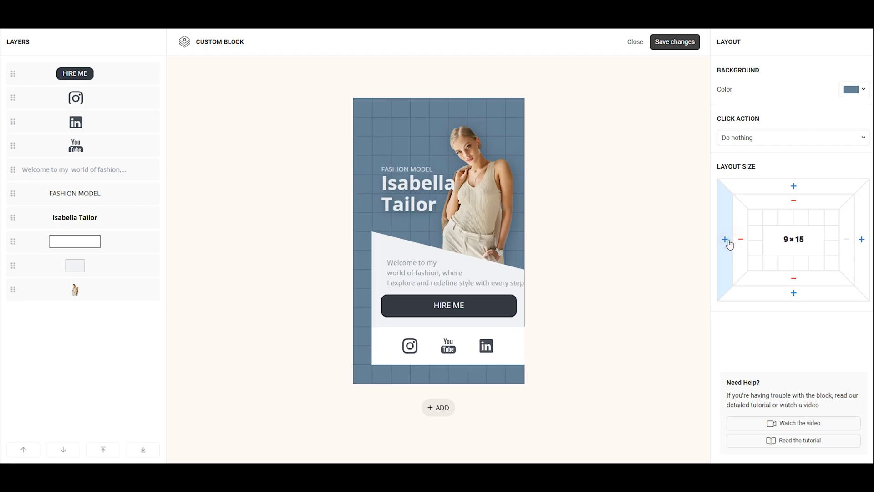
click(860, 239)
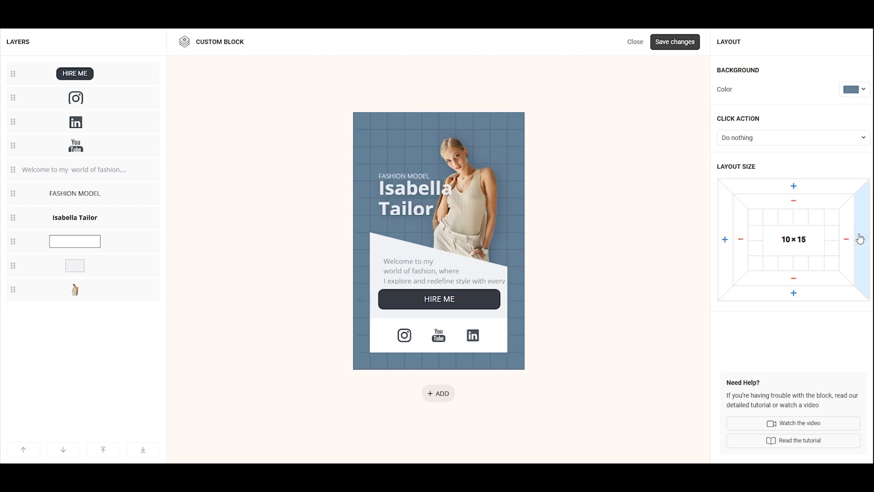
click(794, 201)
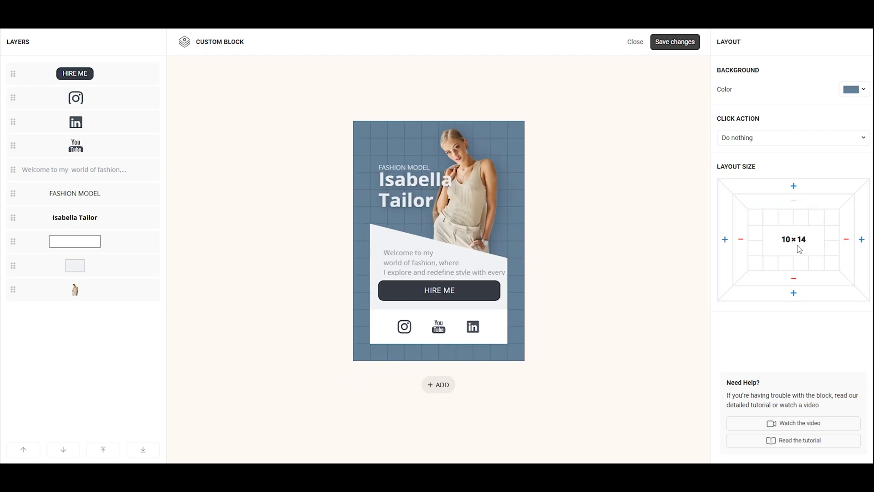
click(793, 278)
click(741, 239)
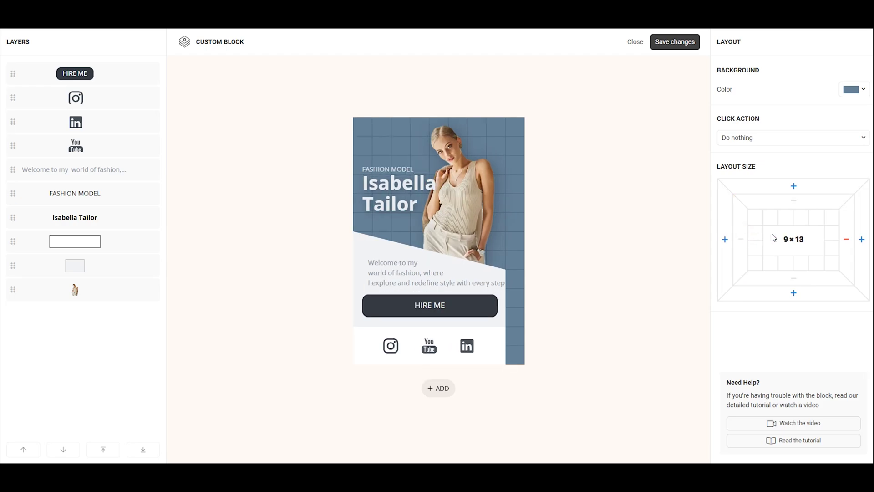
click(848, 240)
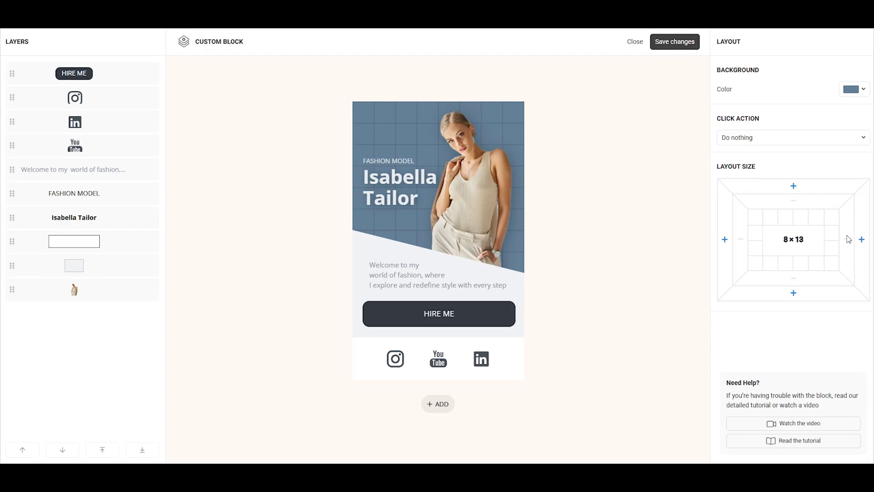
click(401, 162)
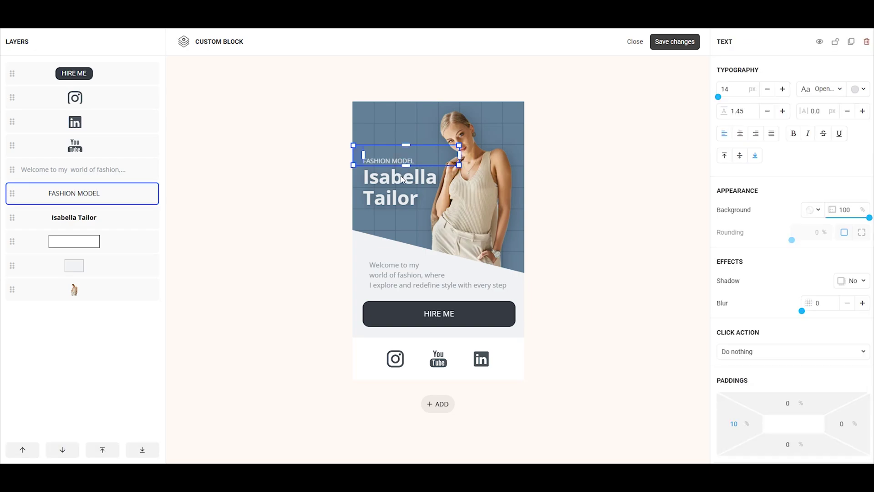
click(400, 180)
click(396, 269)
click(483, 206)
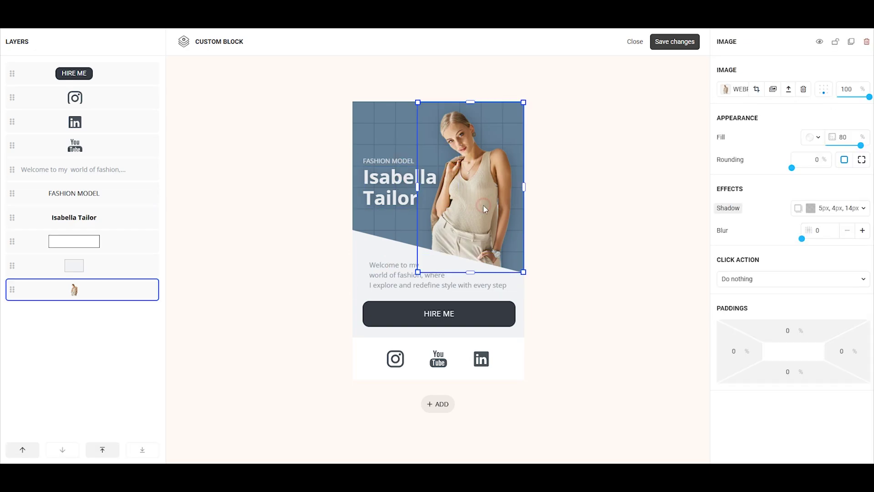
click(371, 244)
click(369, 357)
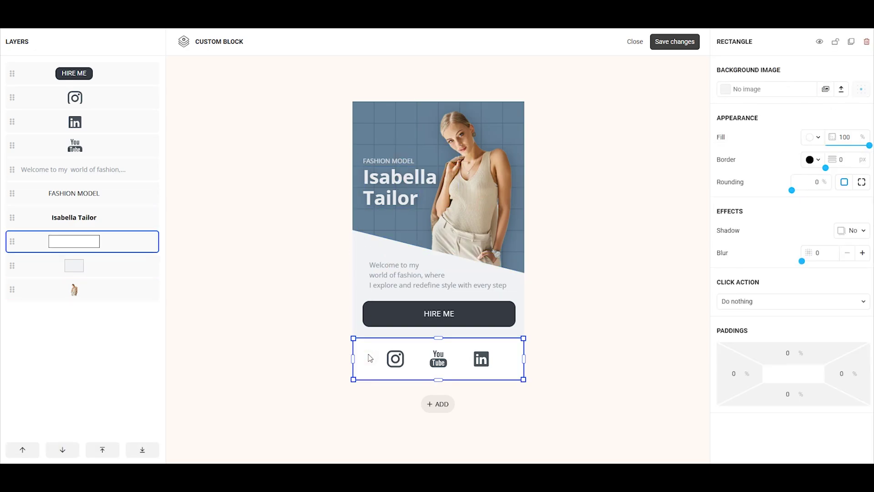
click(409, 313)
click(393, 359)
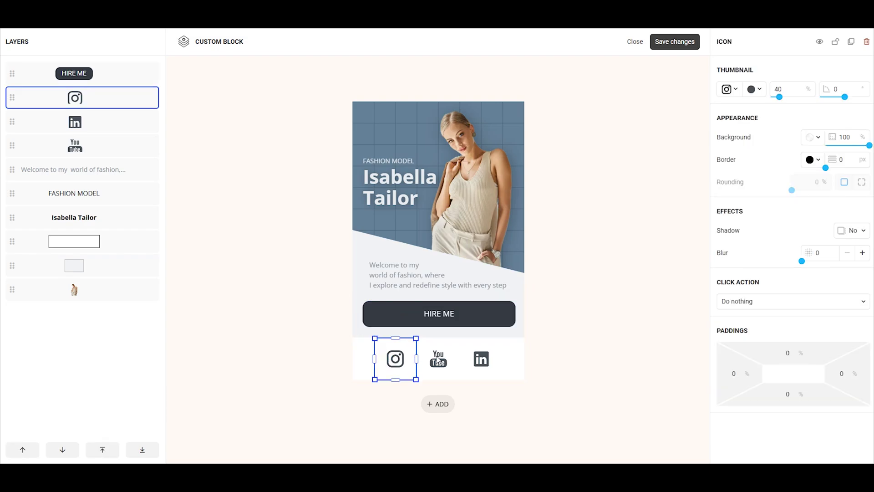
click(438, 360)
click(482, 360)
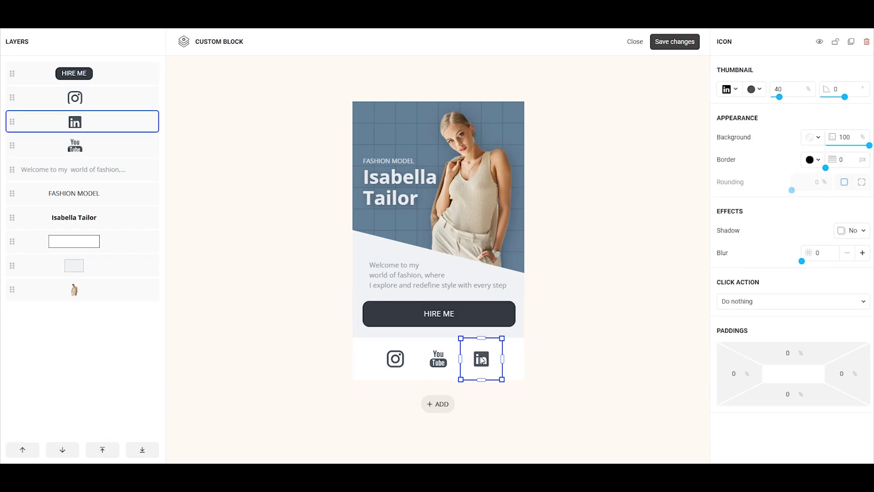
click(572, 341)
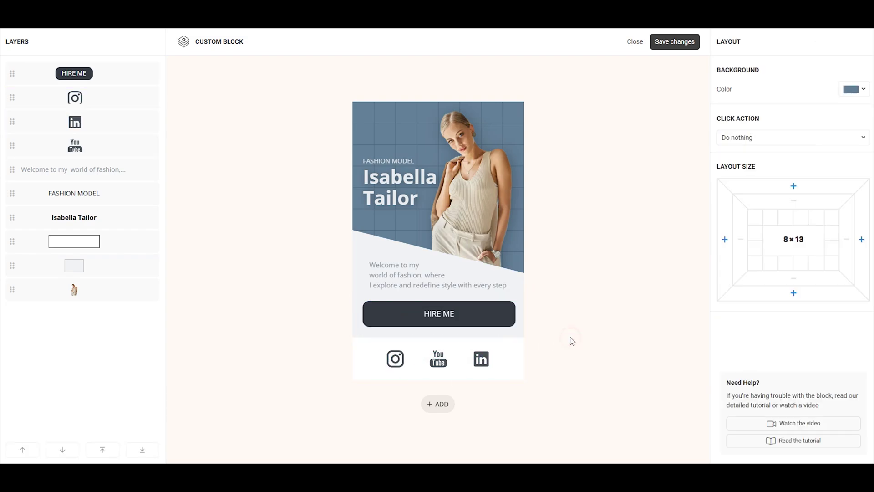
click(398, 160)
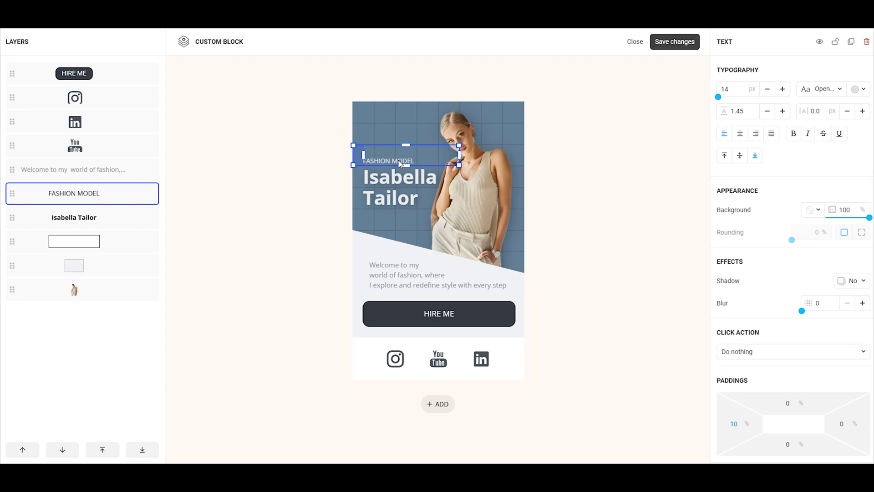
click(820, 42)
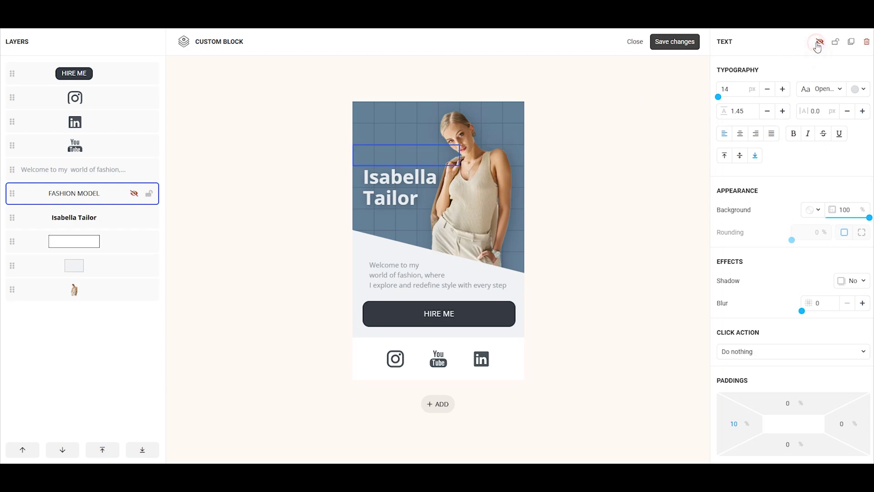
click(821, 42)
click(835, 44)
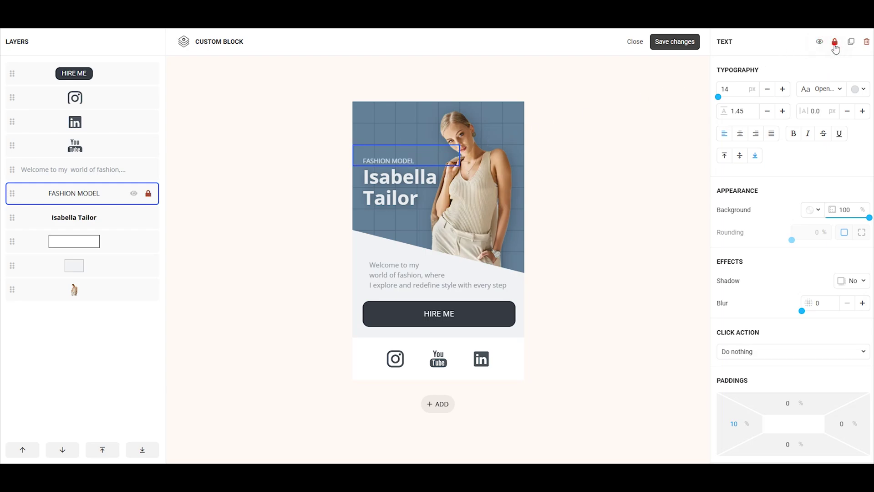
click(835, 45)
click(851, 45)
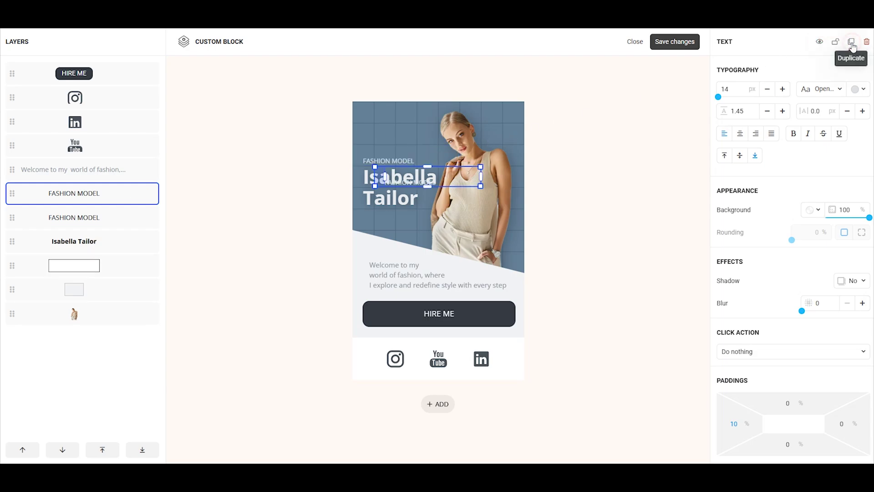
click(866, 42)
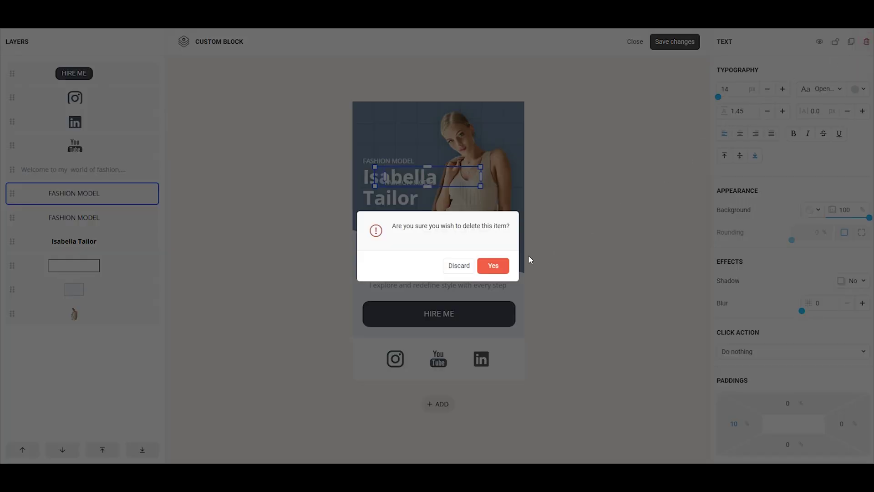
click(493, 265)
Step: Give the FASHION MODEL text a purple, pill-shaped rounded background
click(401, 162)
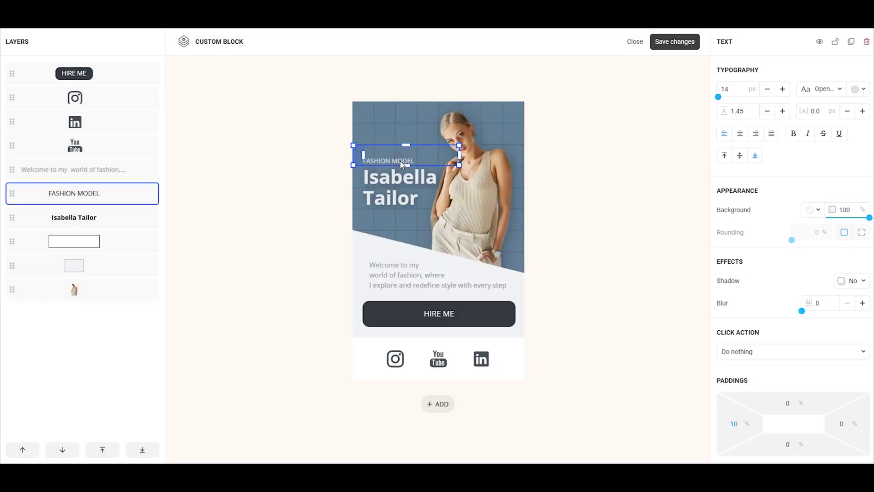
click(810, 210)
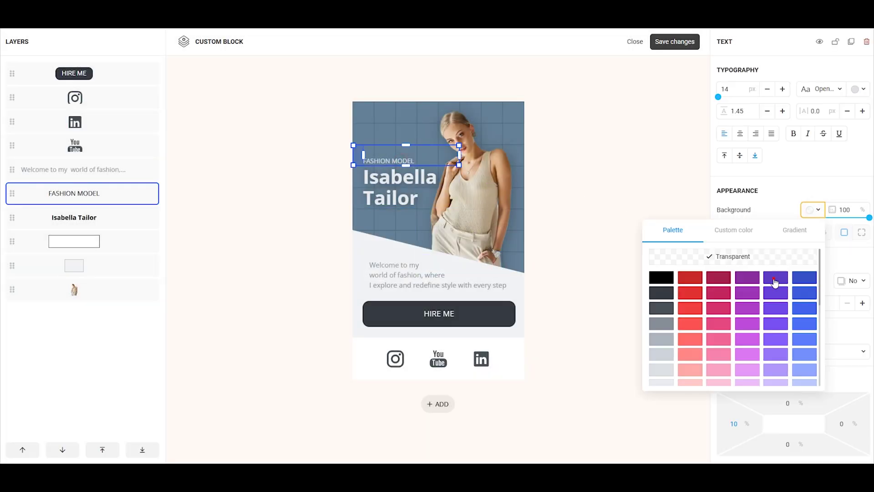
click(775, 281)
drag(792, 240, 827, 240)
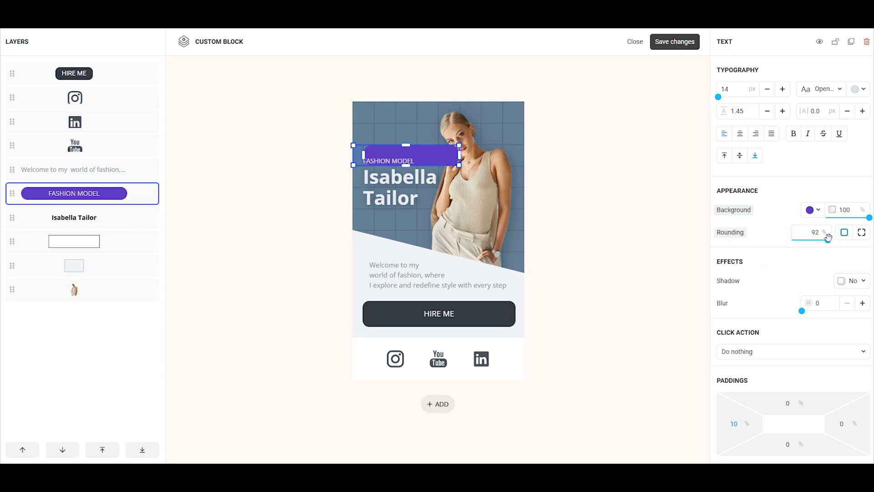
click(640, 219)
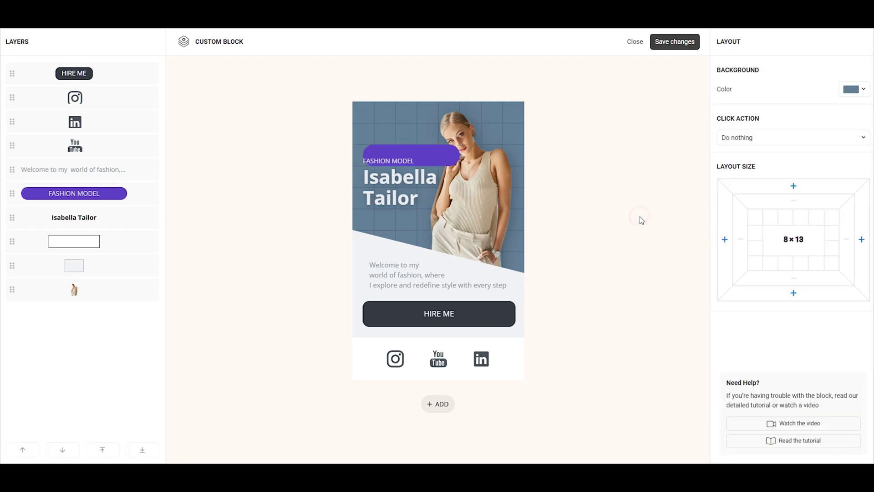
Step: Give the HIRE ME button a purple 4 px border
click(437, 312)
click(807, 236)
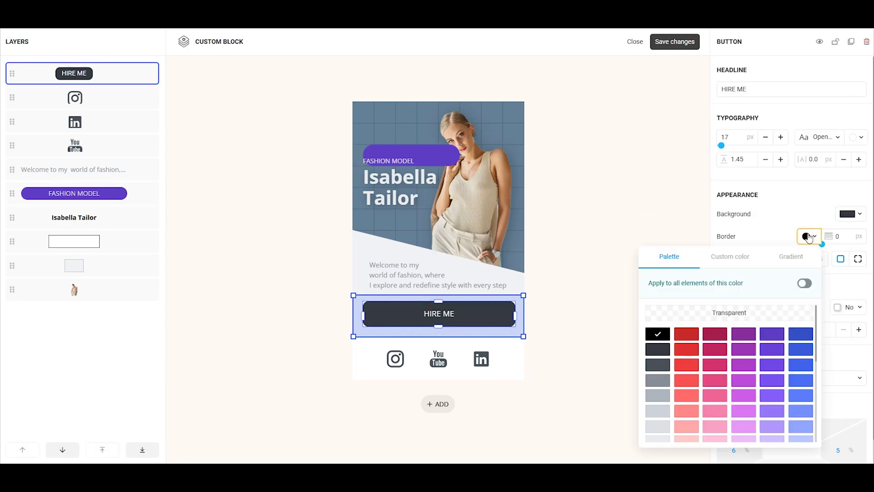
click(773, 334)
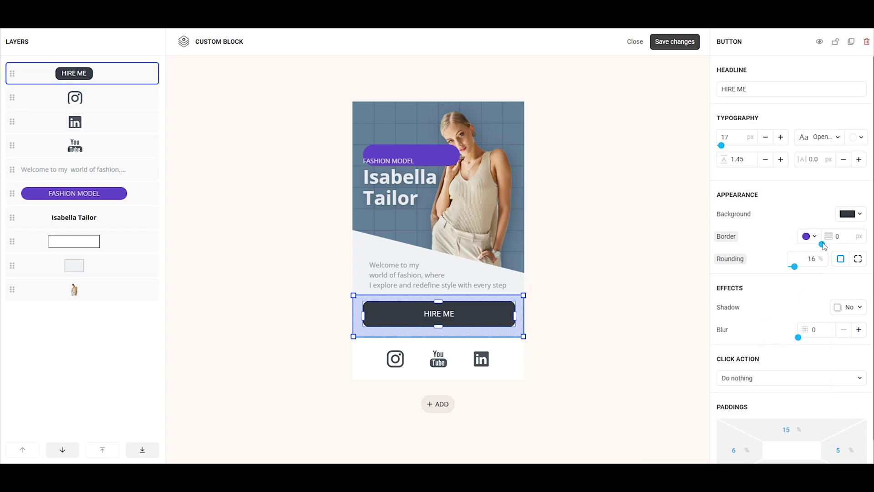
drag(823, 244, 841, 244)
click(655, 257)
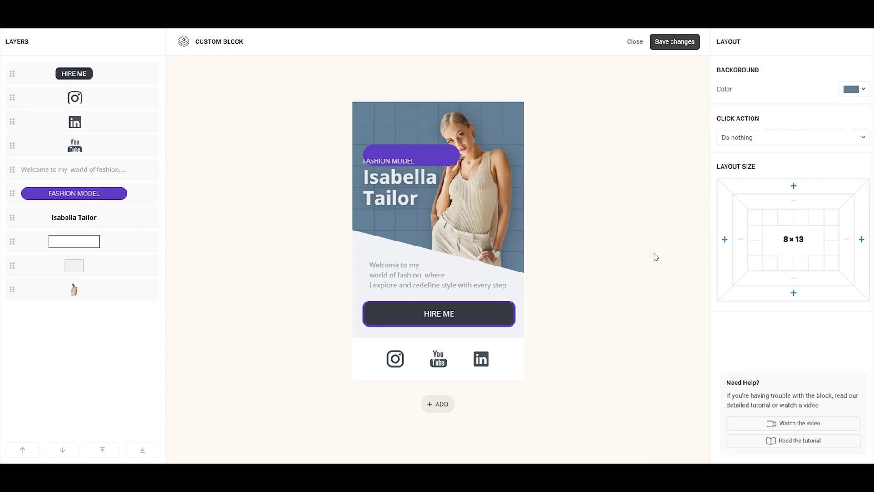
Step: Add a shadow to HIRE ME with 14 px horizontal, 20 px vertical offset and 6 px blur
click(459, 313)
click(847, 307)
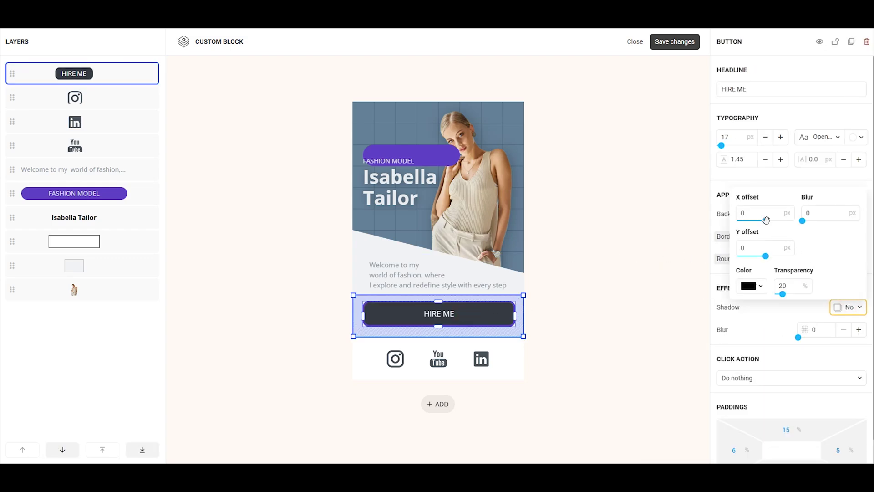
drag(766, 220, 774, 220)
drag(766, 256, 777, 256)
drag(802, 221, 837, 220)
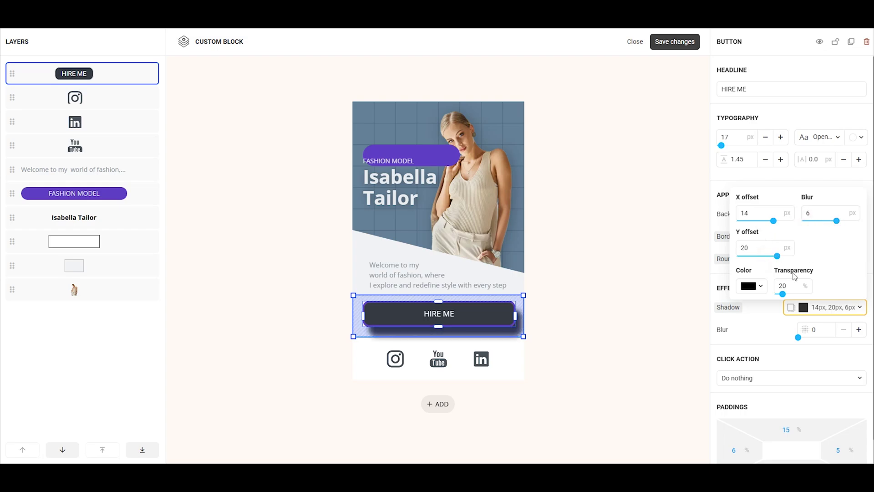
drag(782, 294, 798, 293)
click(669, 295)
Step: Set the HIRE ME button's blur effect to 5
click(492, 316)
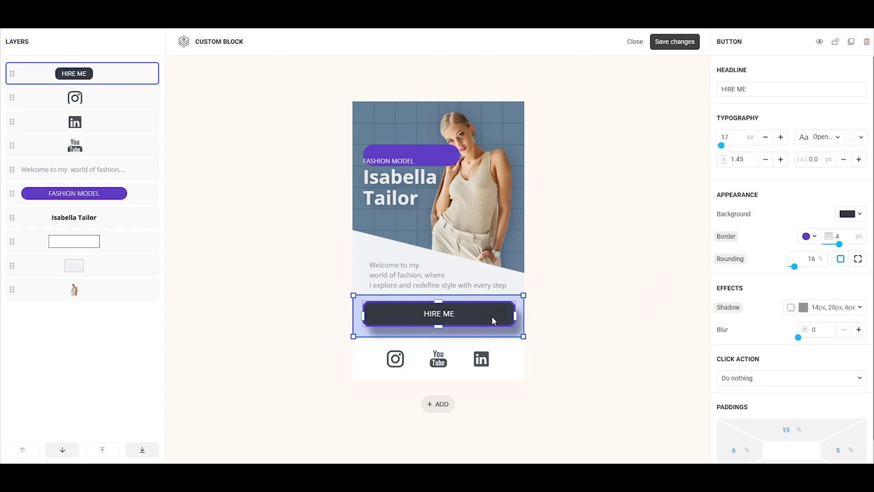
drag(798, 336, 816, 335)
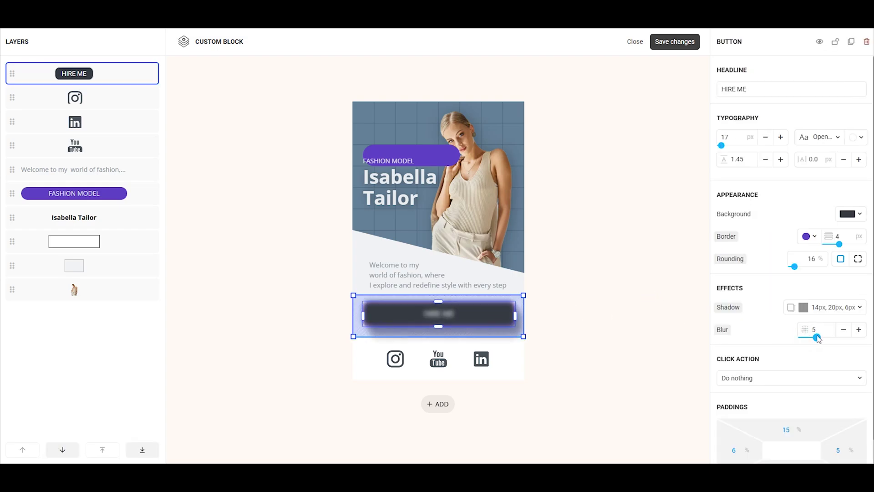
click(638, 298)
click(464, 313)
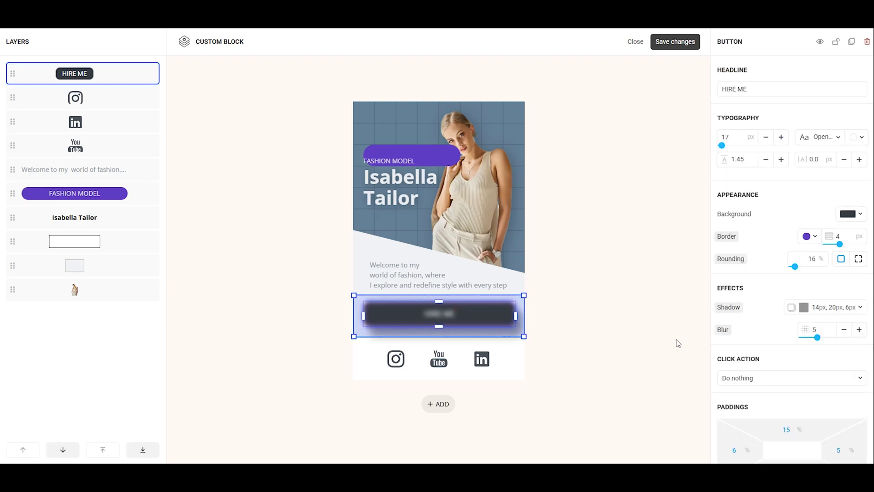
click(844, 381)
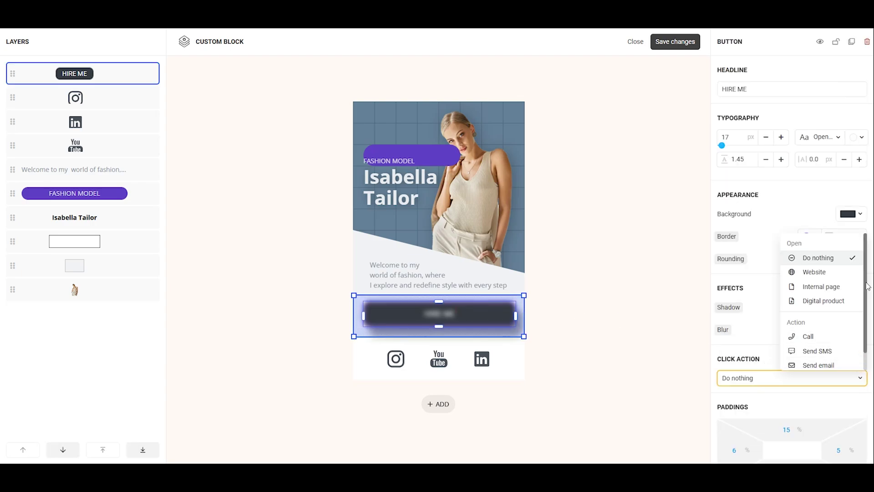
mouse_move(867, 286)
mouse_down()
mouse_move(868, 310)
mouse_move(865, 274)
mouse_up()
click(819, 271)
click(746, 396)
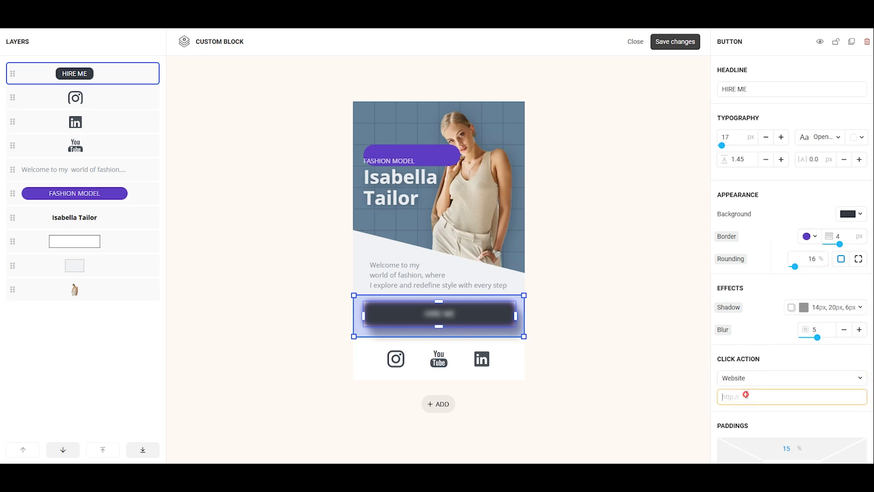
text(https://taplink.at)
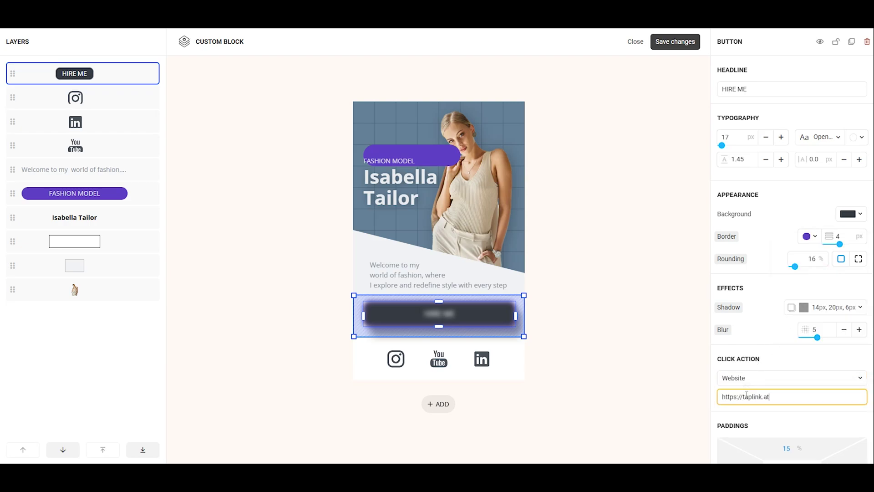
click(786, 417)
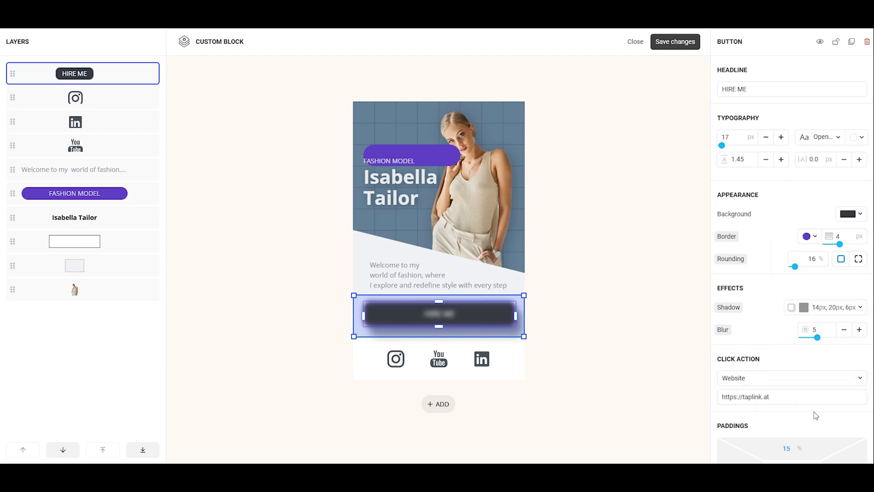
Step: Check the button paddings (15 % top, 5 % right, 25 % bottom, 6 % left) and resize its side handles
scroll(815, 415, down, 1)
click(740, 427)
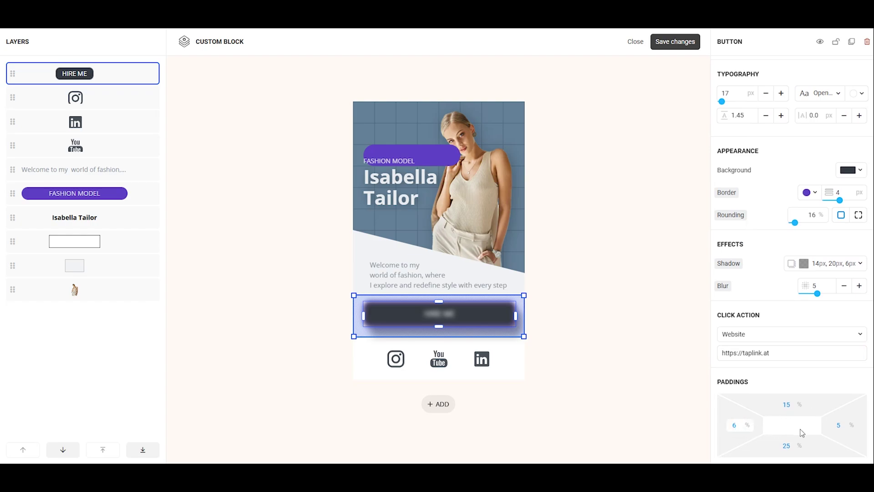
click(843, 428)
click(794, 406)
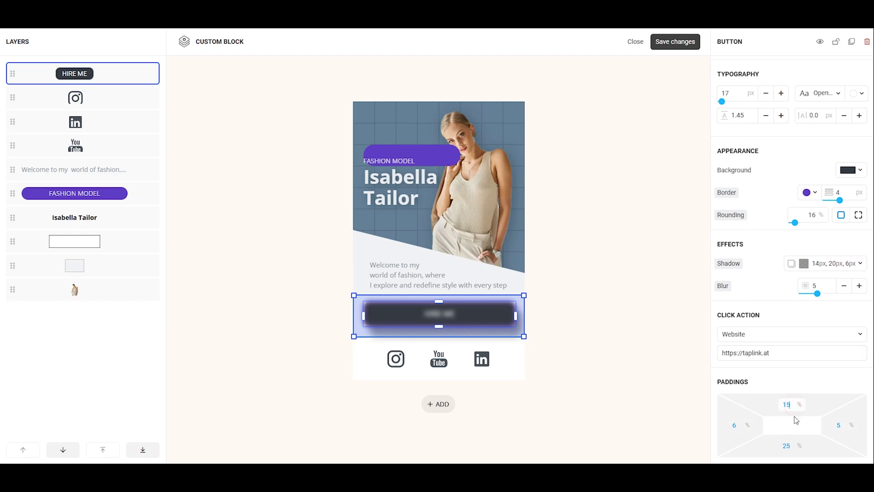
click(796, 447)
mouse_move(514, 316)
mouse_down()
mouse_move(494, 316)
mouse_move(514, 316)
mouse_up()
mouse_move(364, 316)
mouse_down()
mouse_move(384, 314)
mouse_move(363, 315)
mouse_up()
click(627, 322)
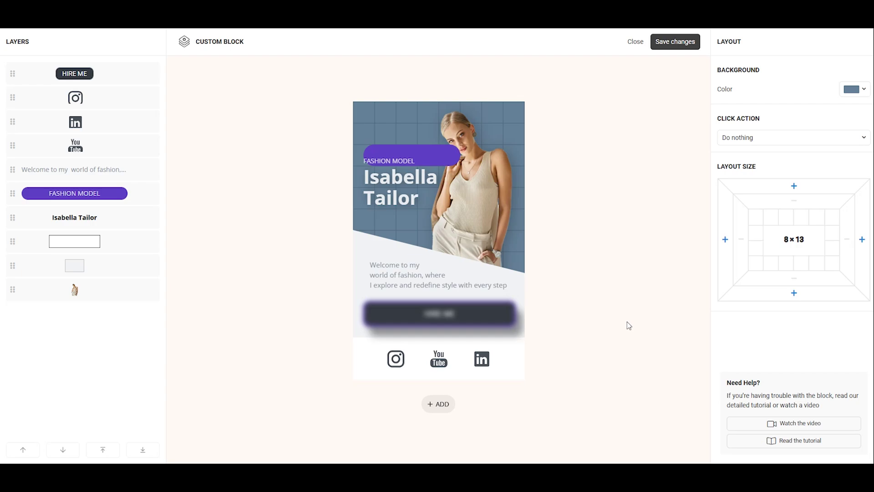
Step: Reset the FASHION MODEL text background to default, removing the purple pill
click(431, 160)
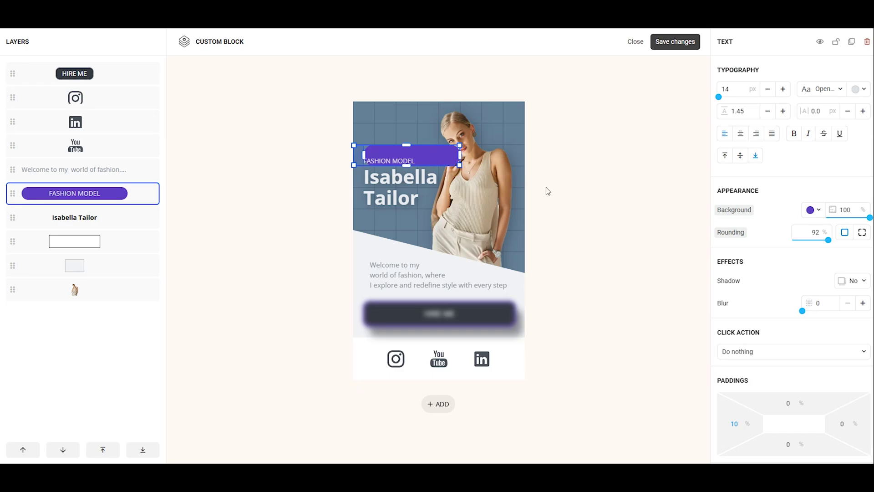
click(723, 211)
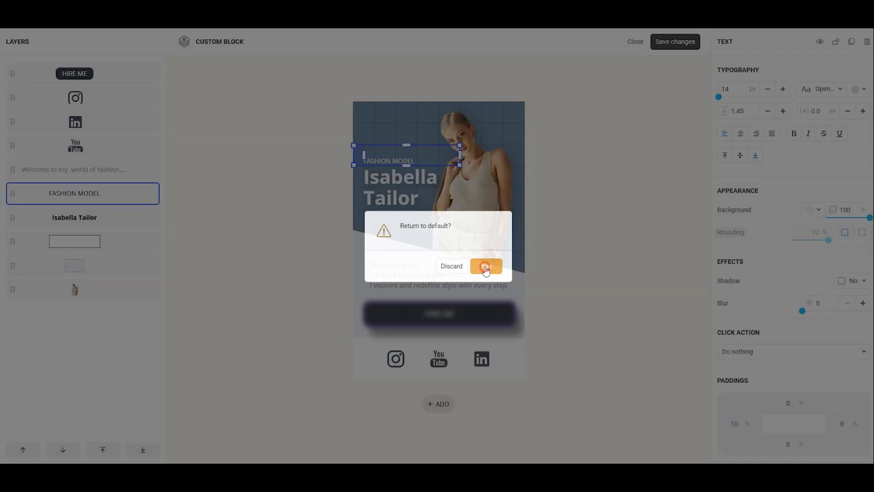
click(486, 268)
Step: Reset the HIRE ME border, shadow and blur to defaults, then demonstrate undo and redo
click(443, 311)
click(724, 236)
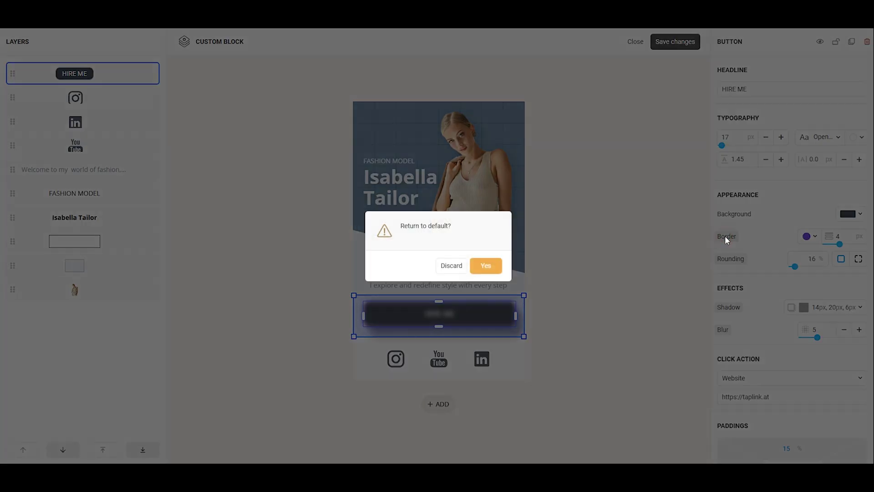
click(487, 265)
click(728, 308)
click(486, 265)
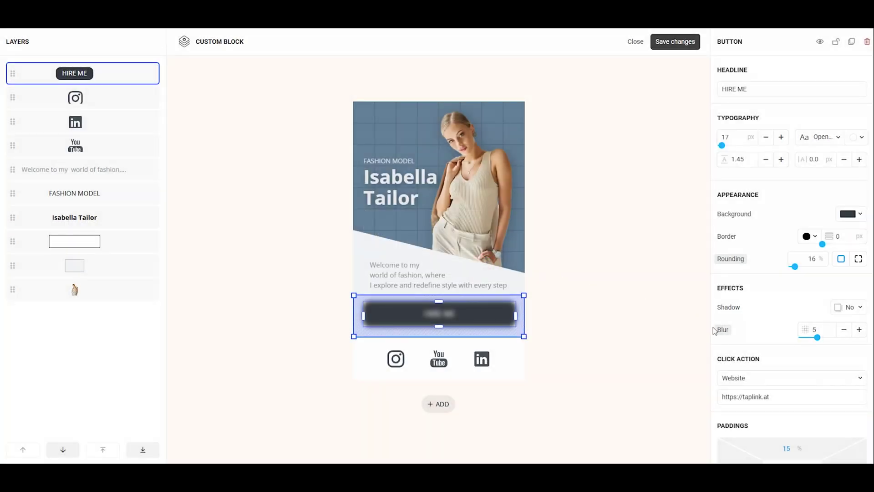
click(714, 329)
click(490, 267)
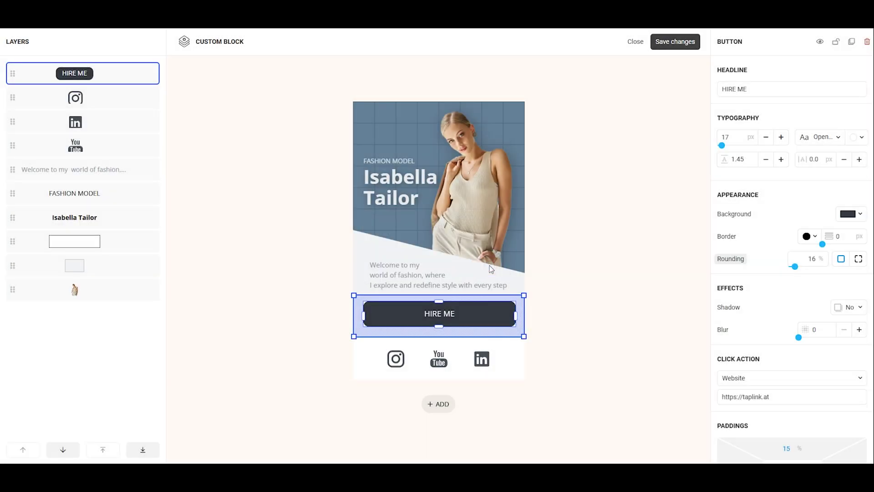
key(ctrl+z)
key(ctrl+z)
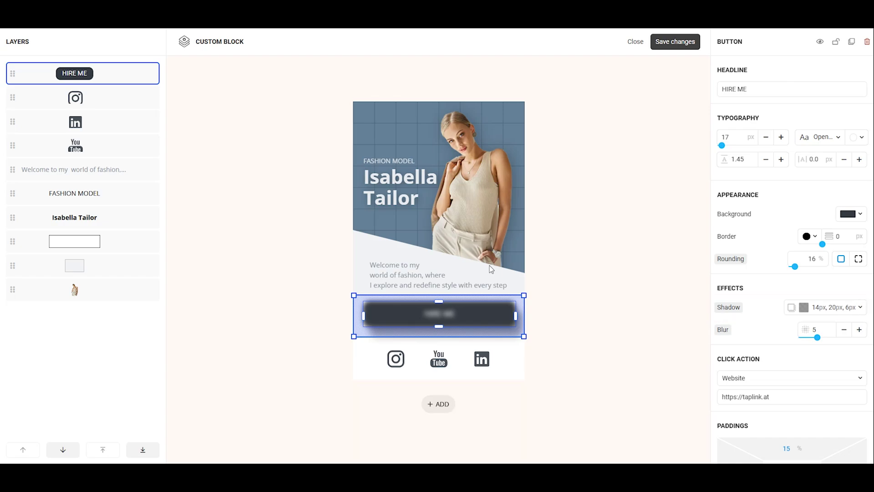
key(ctrl+shift+z)
key(ctrl+shift+z)
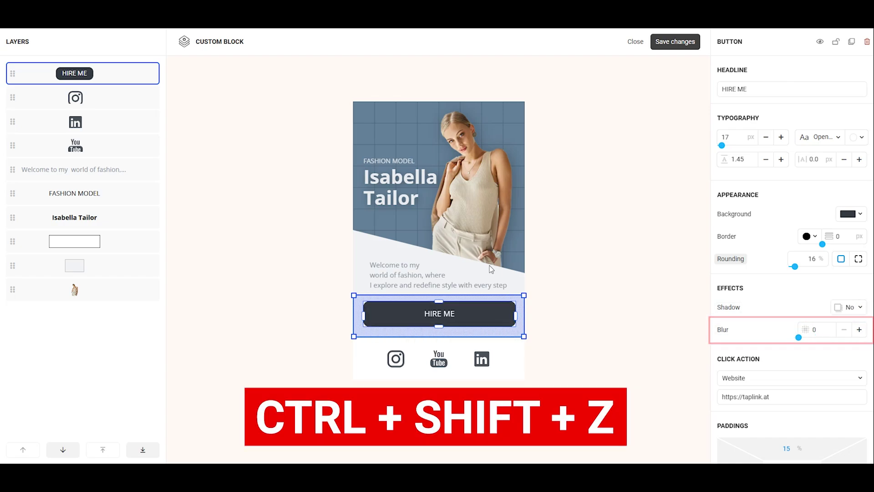
Step: Select FASHION MODEL and test the size, font and colour controls, keeping 14 px
click(666, 248)
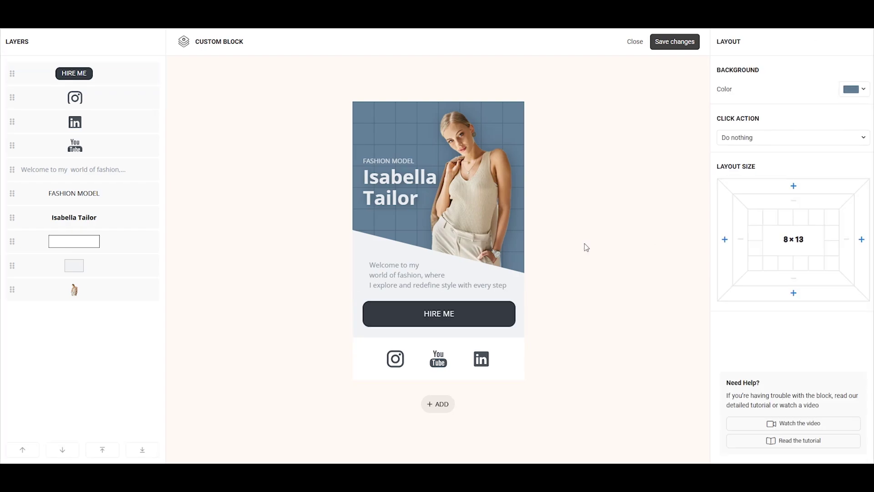
click(403, 164)
click(782, 89)
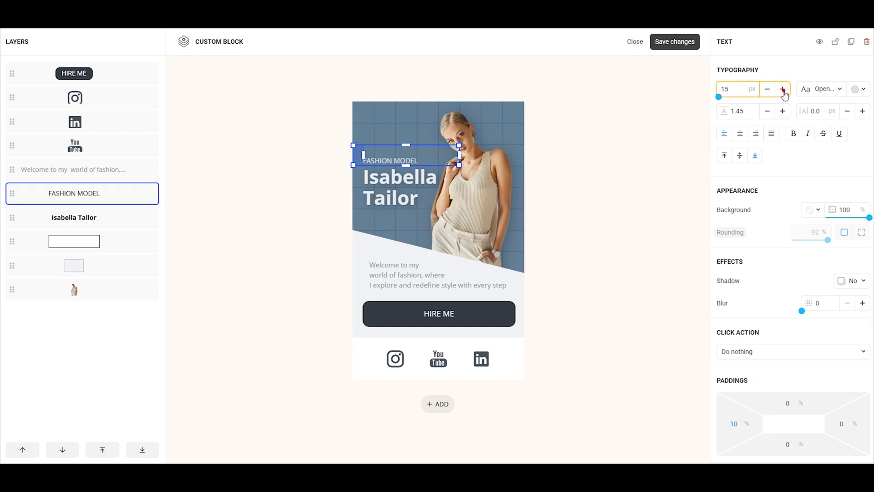
click(766, 91)
click(839, 90)
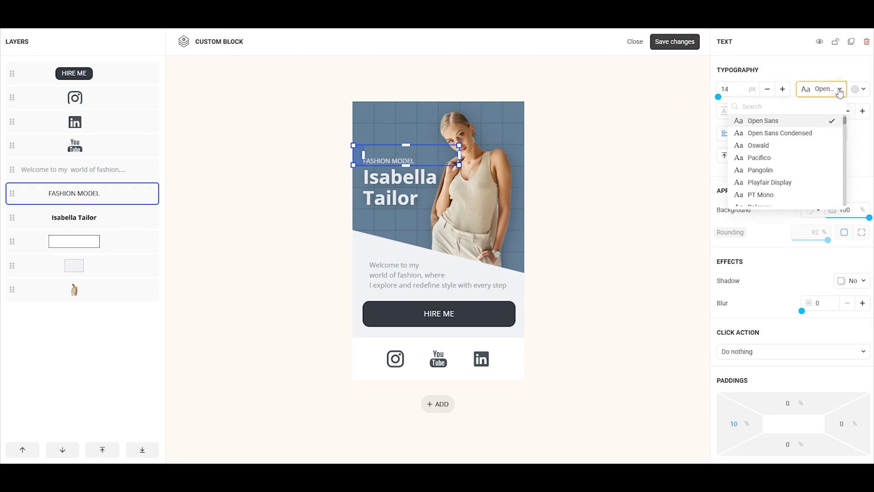
click(846, 91)
click(861, 90)
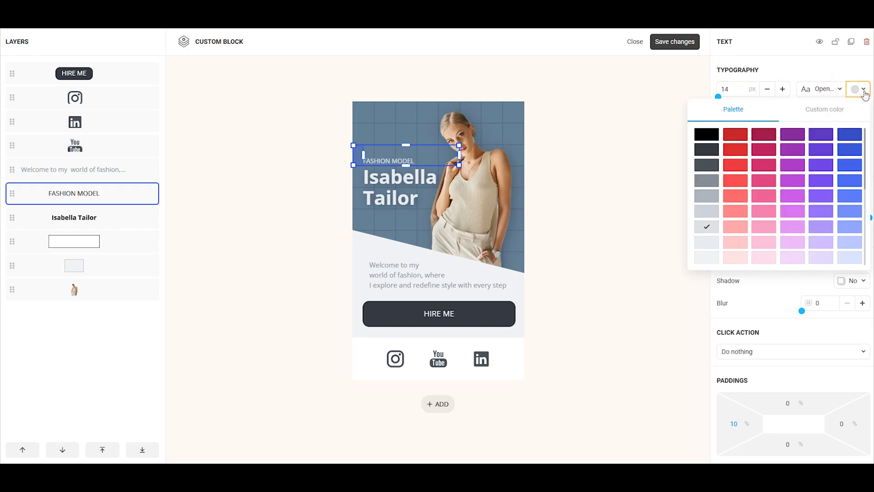
click(864, 92)
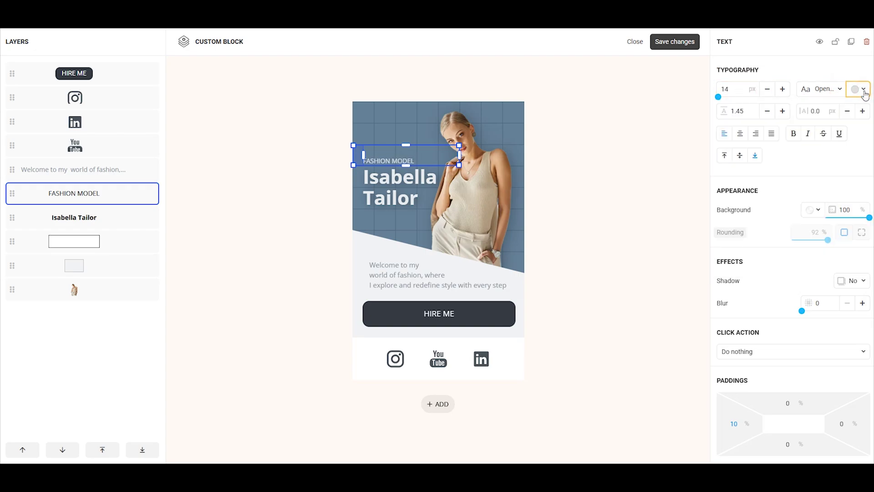
Step: Set FASHION MODEL in Roboto with line height 1.45 and adjust letter spacing
click(840, 90)
text(r)
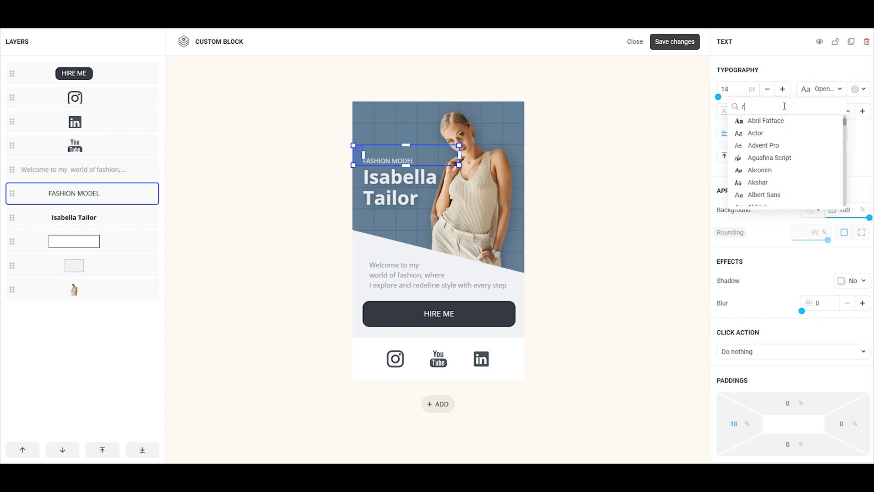
text(oboto)
click(770, 120)
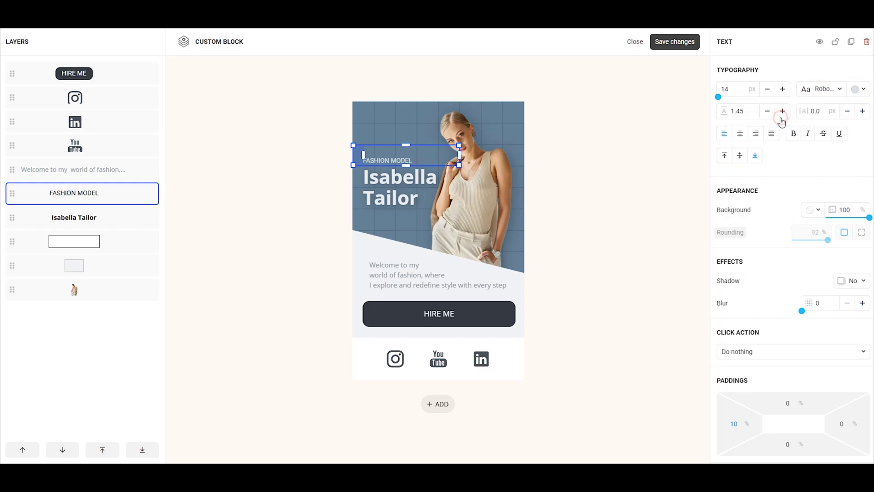
click(782, 111)
click(767, 114)
click(767, 114)
click(862, 111)
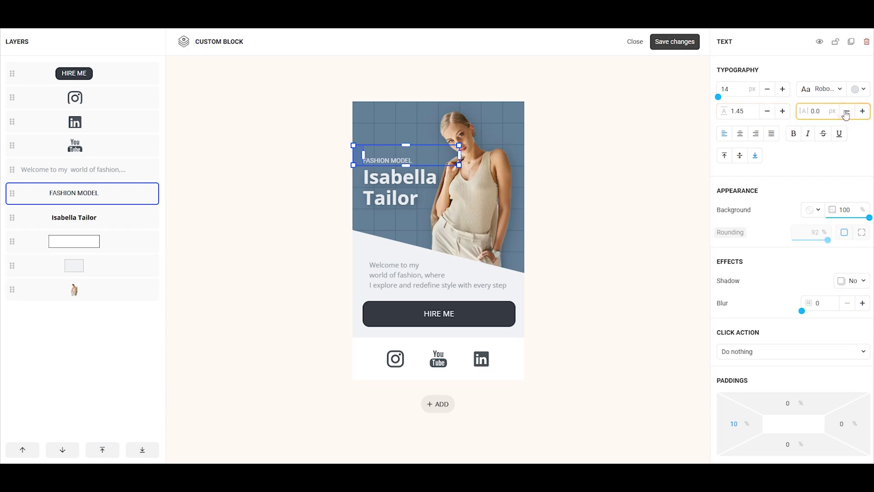
Step: Try centre, right and justified alignment, ending with FASHION MODEL left-aligned
click(745, 136)
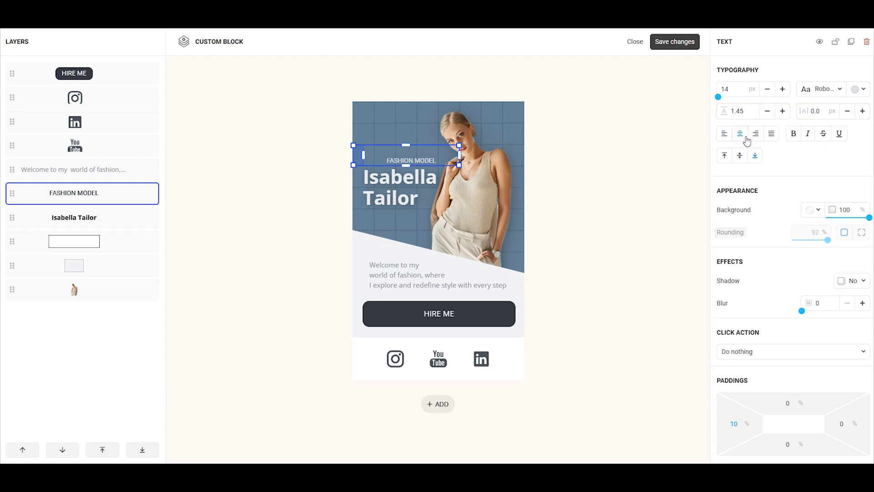
click(756, 134)
click(771, 134)
click(724, 134)
Step: Try bold, italic, strikethrough and underline on FASHION MODEL, then return it to plain type
click(794, 134)
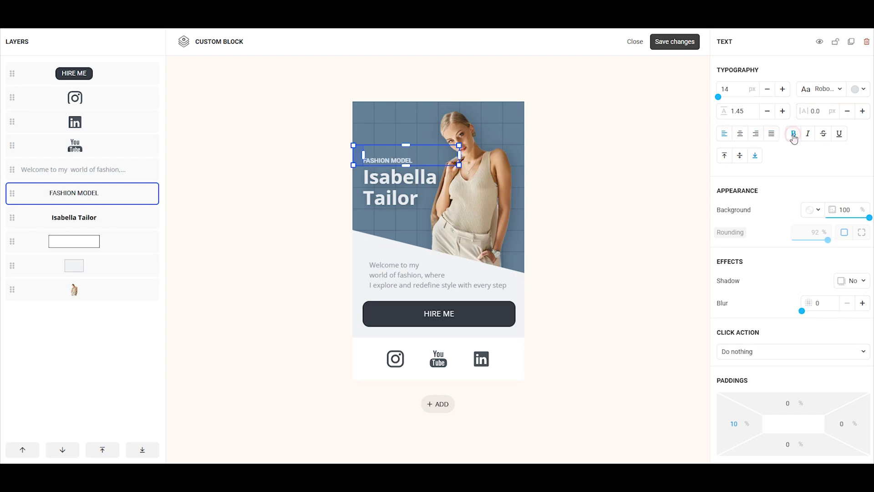
click(808, 134)
click(823, 134)
click(839, 134)
click(839, 134)
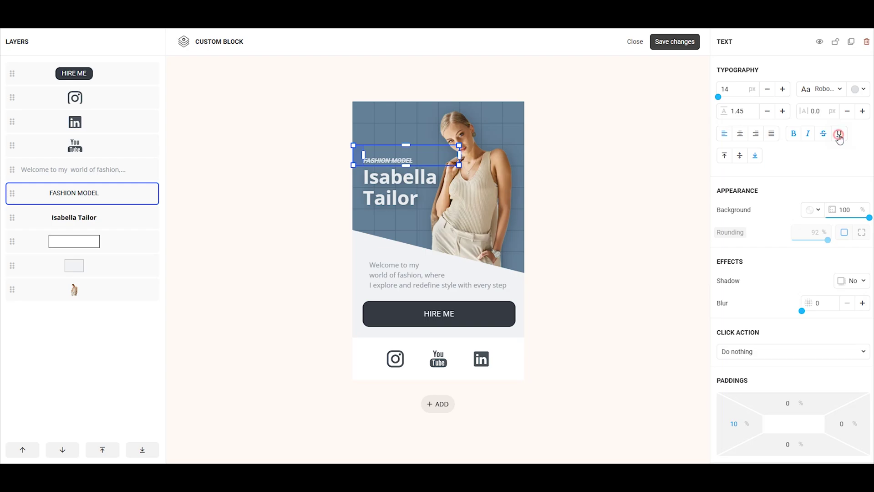
click(808, 138)
click(794, 138)
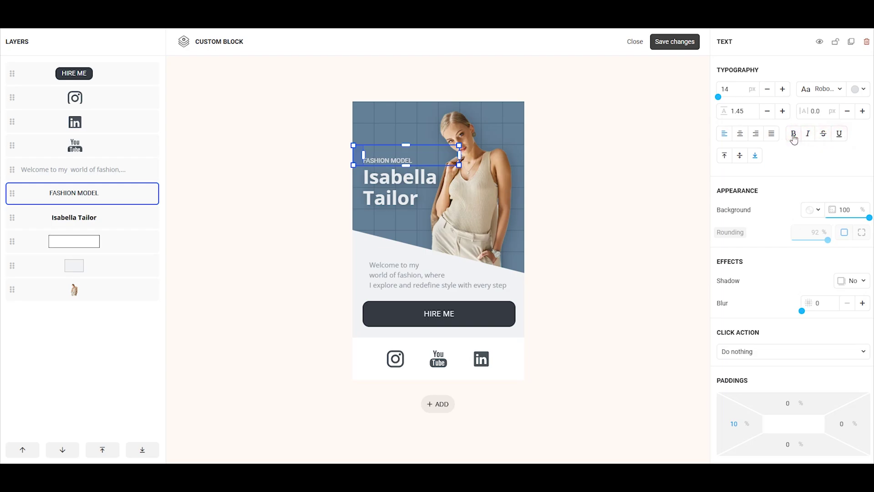
Step: Try top, middle and bottom vertical alignment for the text in its box
click(724, 157)
click(740, 156)
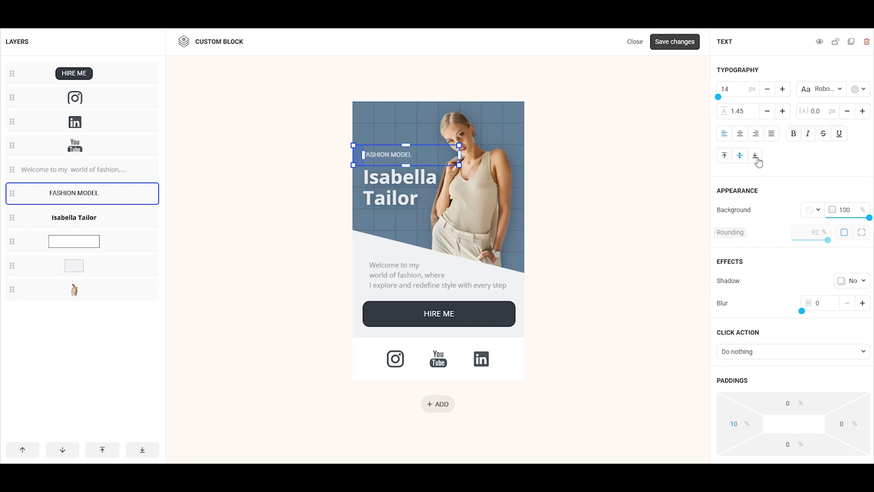
click(755, 157)
Step: Select the model photo and pick the second portrait from the gallery's Female category
click(611, 167)
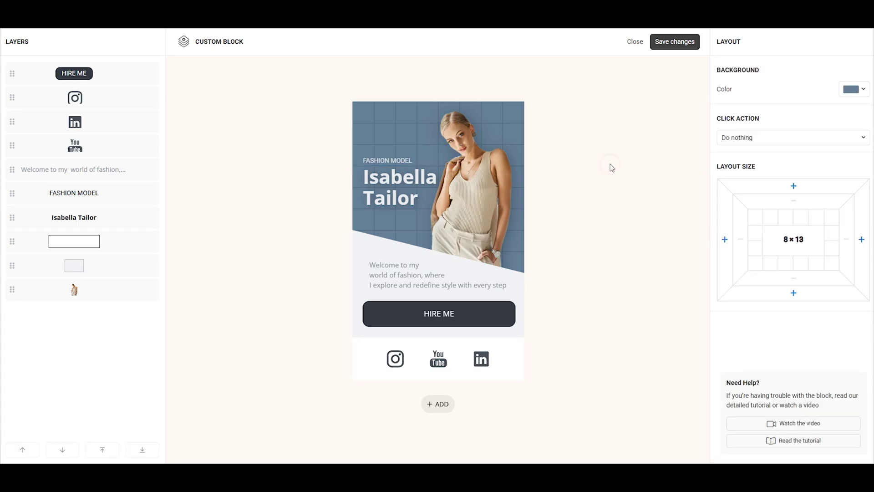
click(493, 212)
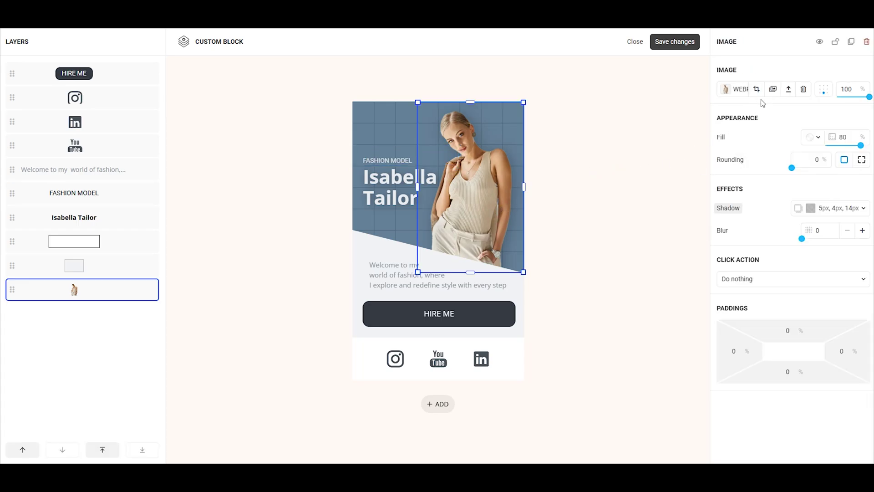
click(772, 89)
click(627, 123)
click(789, 89)
click(439, 138)
click(773, 89)
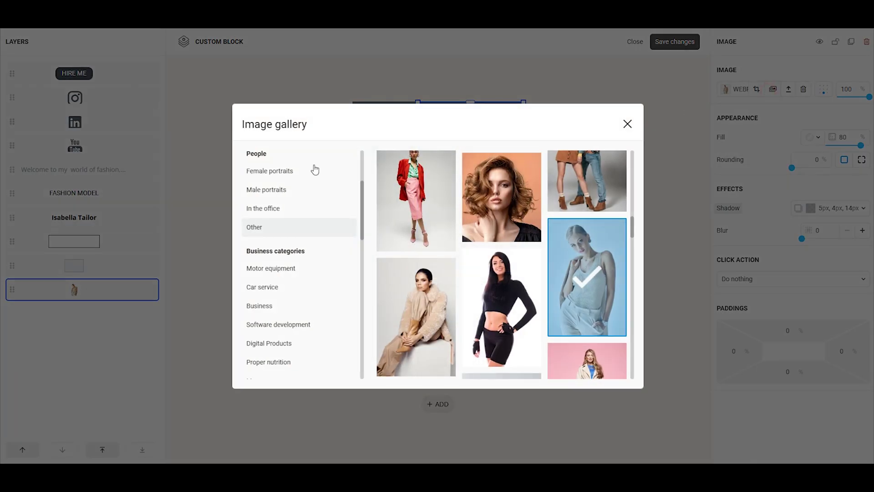
click(307, 171)
click(509, 164)
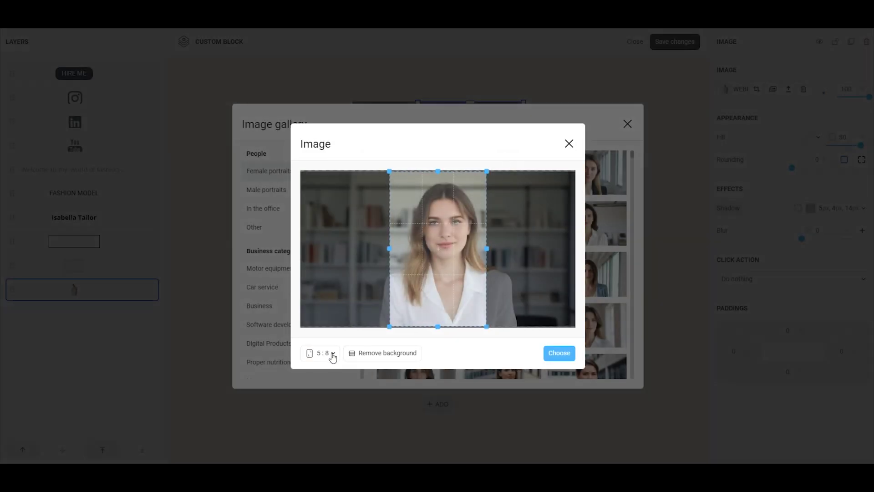
Step: Try 16:9, 3:4 and 2:1 crop ratios, then switch to a Custom size crop
click(332, 357)
click(314, 237)
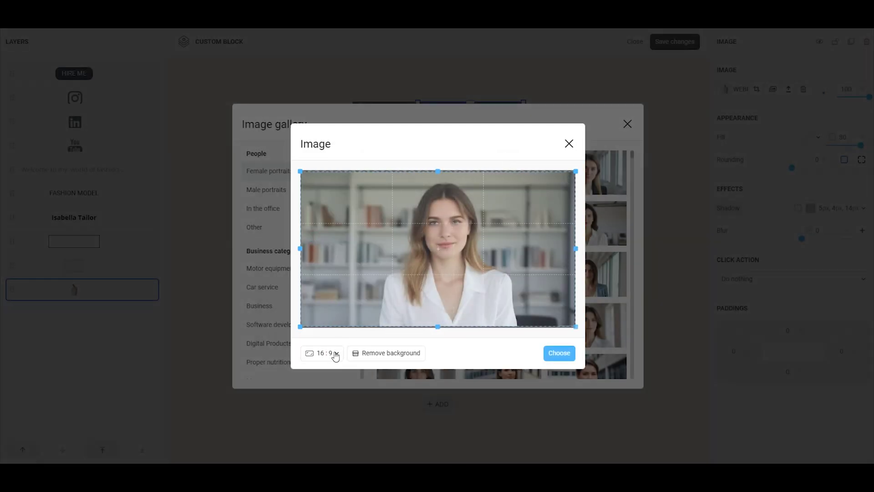
click(336, 356)
click(314, 279)
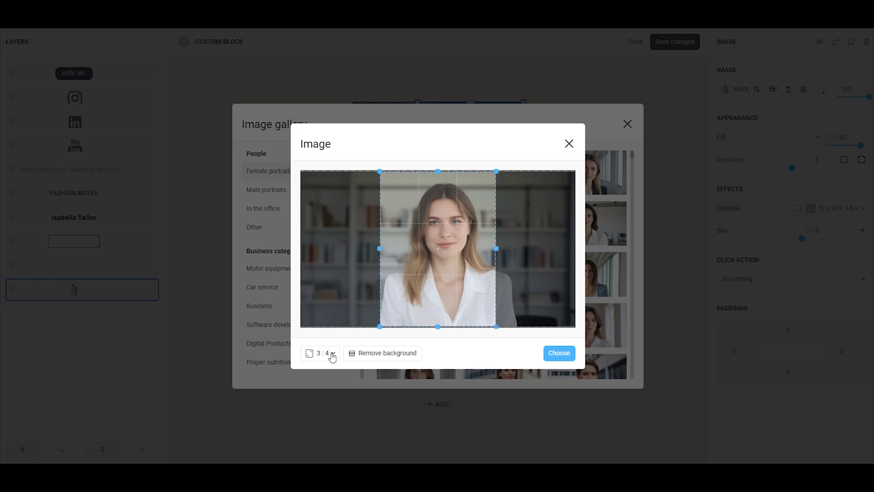
click(333, 358)
click(316, 321)
click(331, 349)
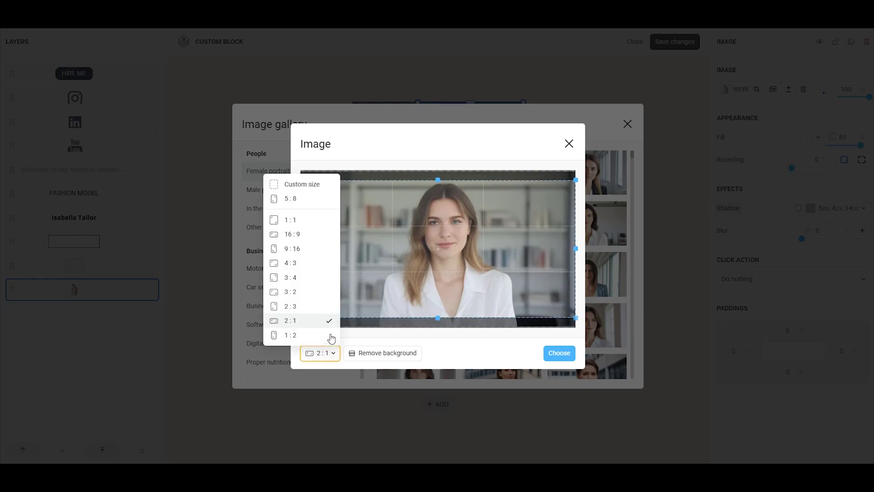
click(323, 187)
Step: Trim the crop from both sides, remove the portrait's background, then close without applying
click(302, 327)
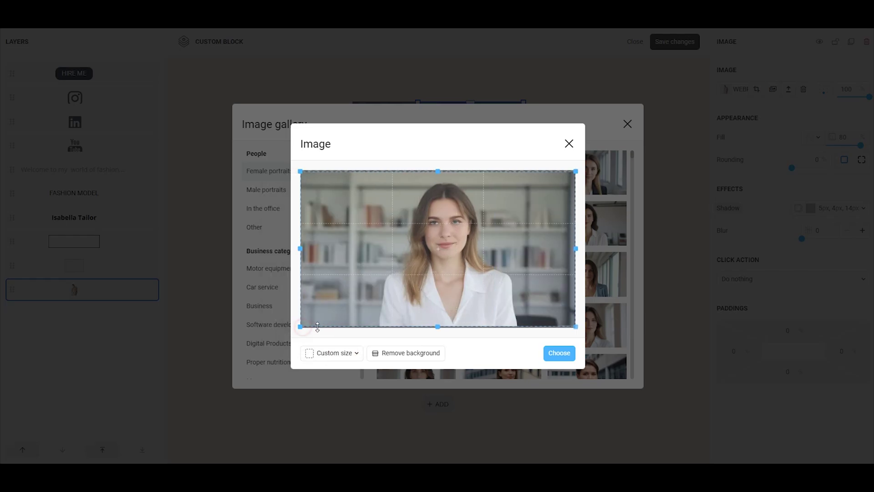
drag(305, 324, 360, 327)
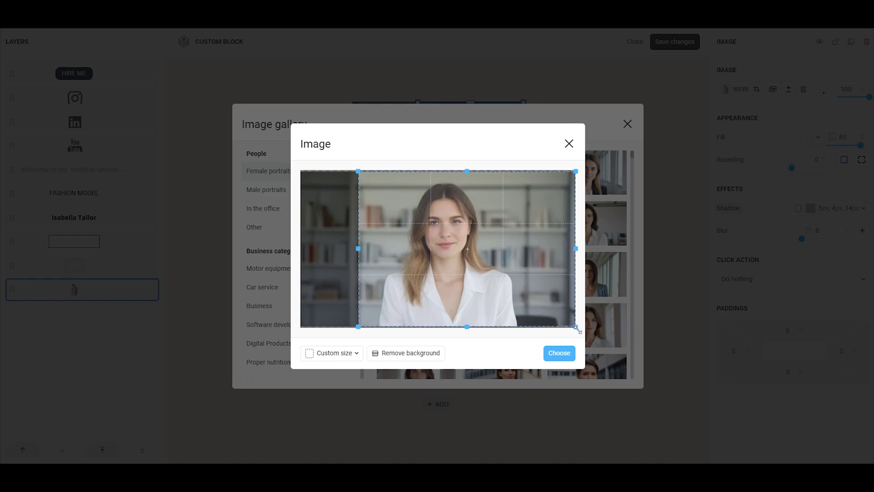
drag(575, 327, 532, 341)
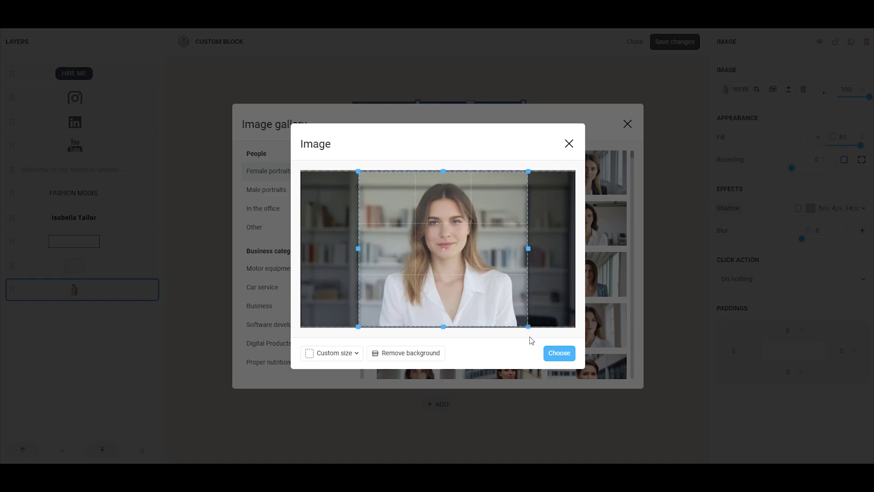
click(429, 354)
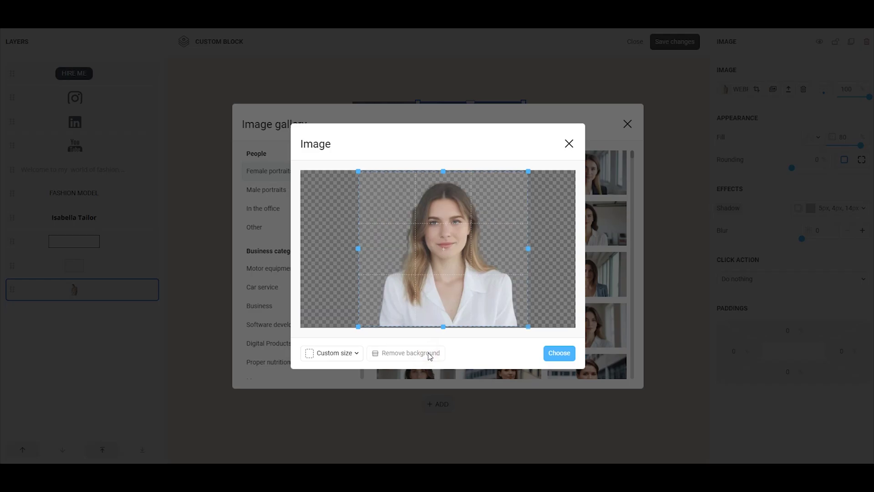
click(569, 143)
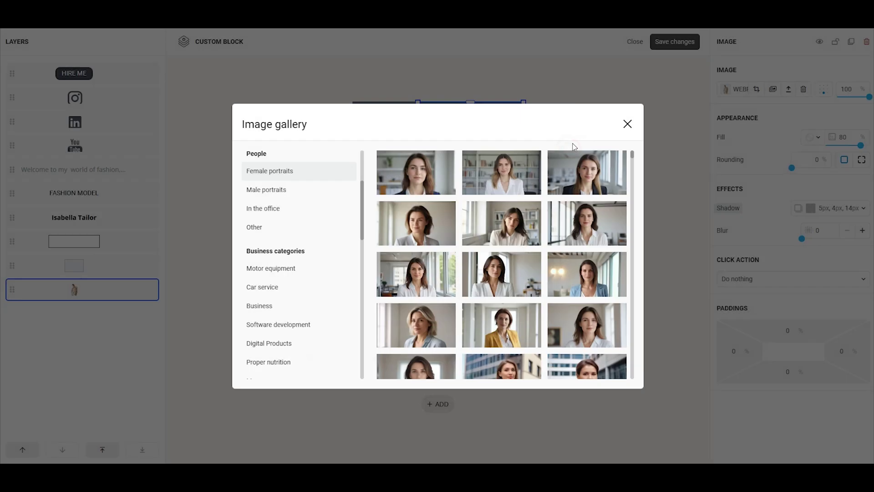
Step: Close the gallery and test the photo's size and position, restoring it to 100 %
click(627, 124)
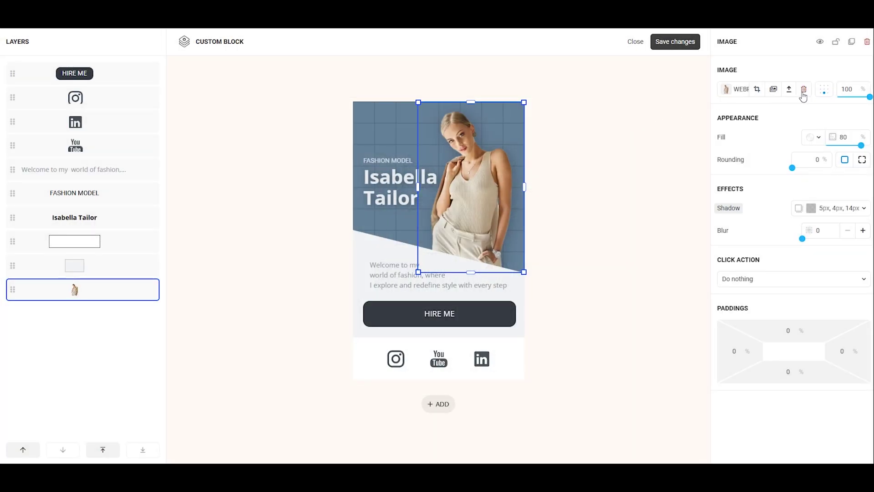
drag(869, 97, 859, 98)
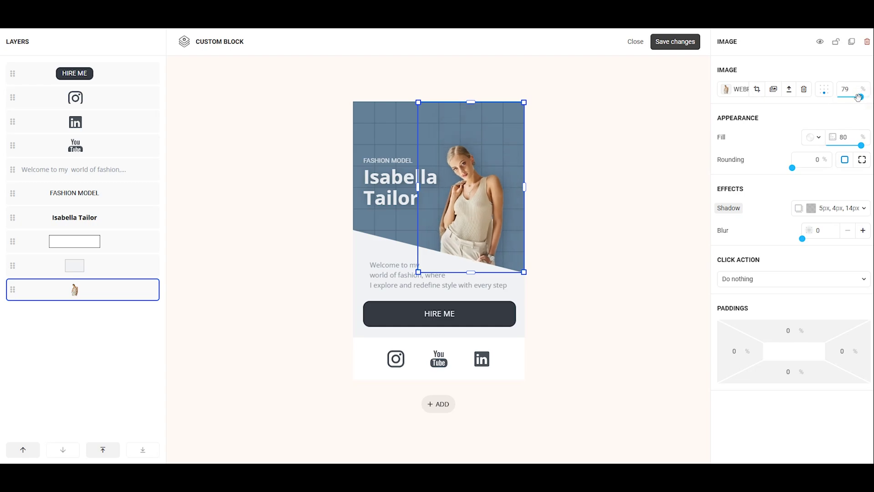
click(825, 89)
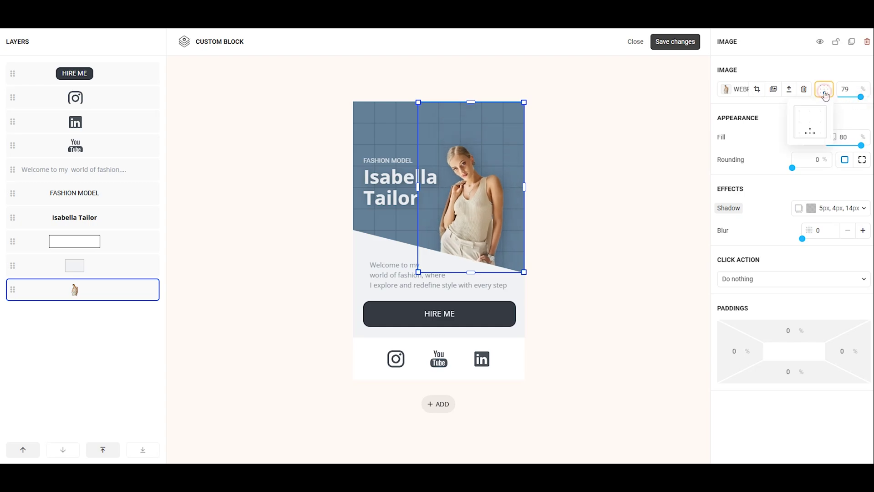
click(810, 118)
click(810, 123)
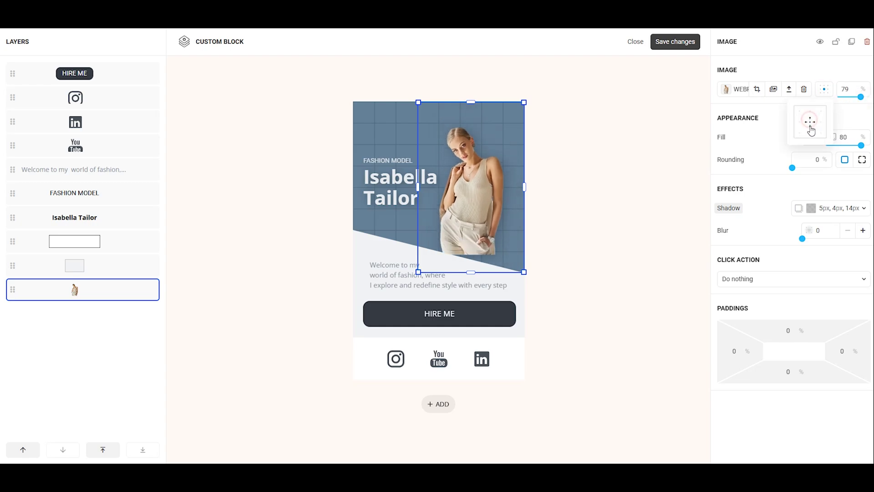
click(810, 135)
drag(860, 97, 869, 97)
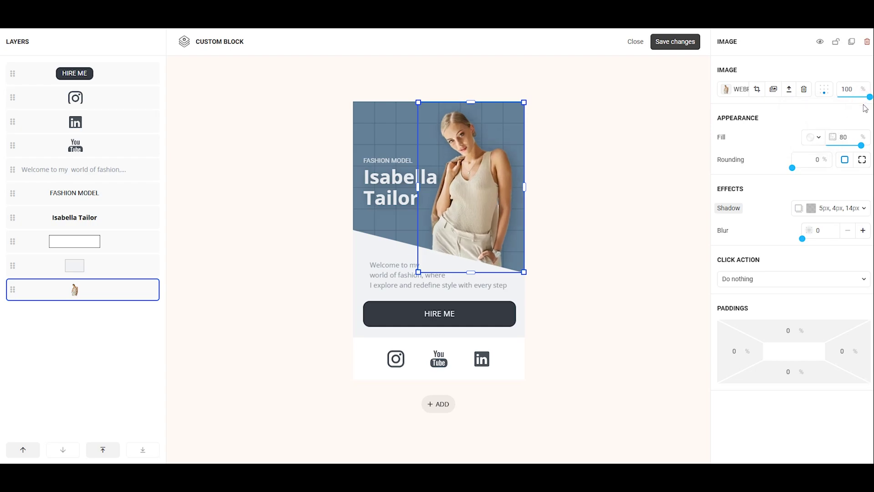
Step: Tint the photo purple at 65 % opacity, then reset the fill to no tint
click(822, 139)
click(779, 204)
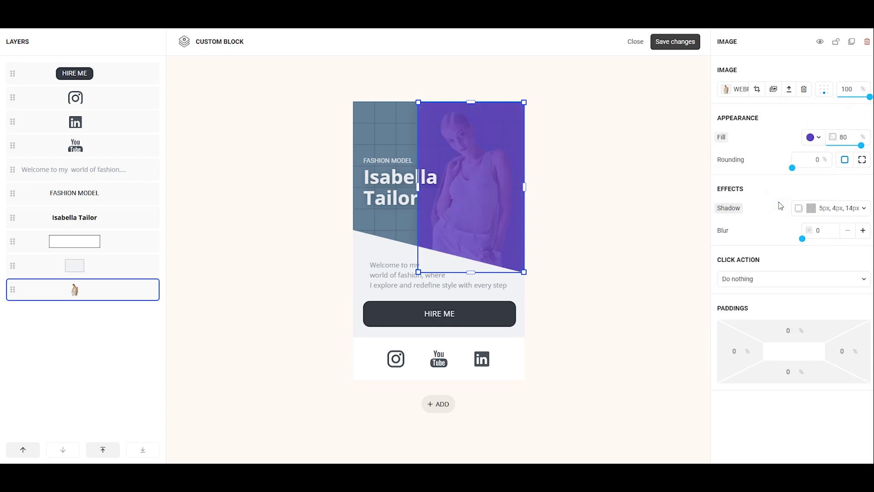
mouse_move(858, 144)
mouse_down()
mouse_move(842, 144)
mouse_move(852, 145)
mouse_up()
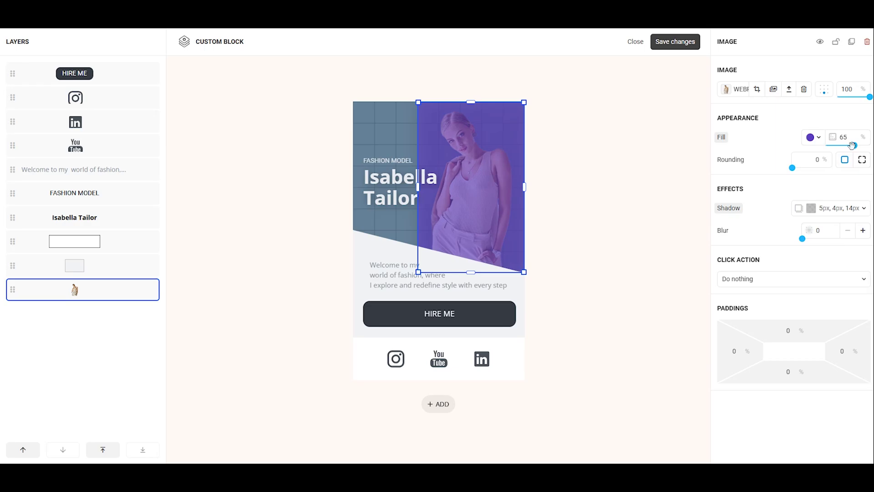
click(722, 137)
click(480, 266)
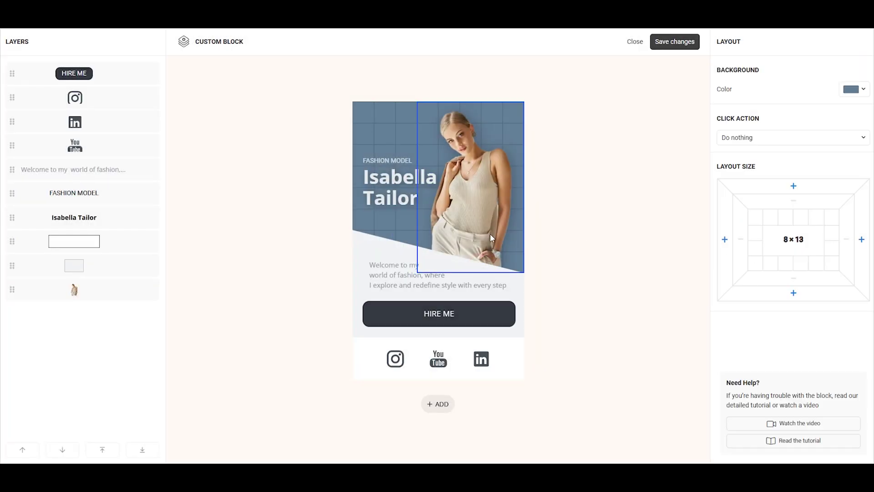
click(373, 247)
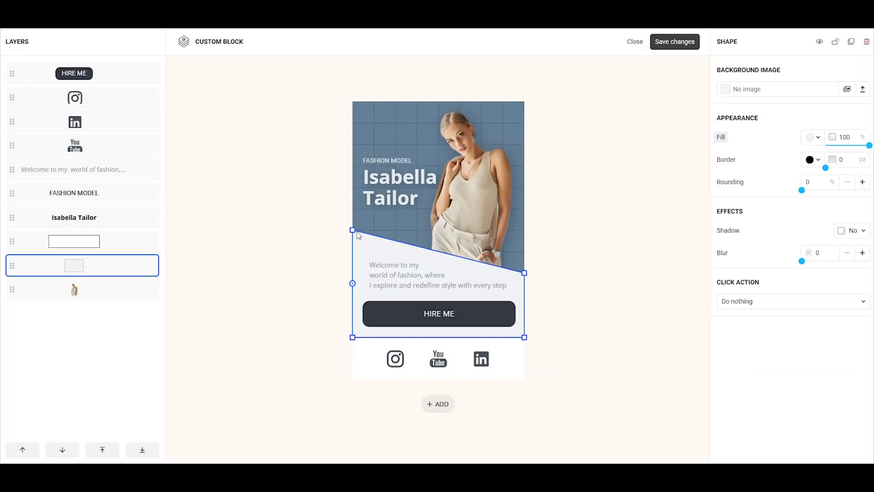
mouse_move(353, 230)
mouse_down()
mouse_move(354, 205)
mouse_move(353, 231)
mouse_up()
mouse_move(525, 273)
mouse_down()
mouse_move(524, 250)
mouse_move(523, 274)
mouse_up()
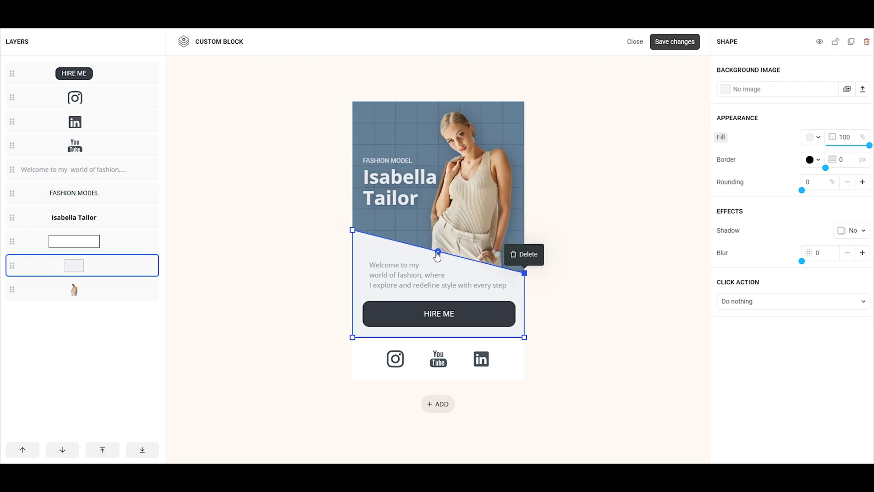
drag(440, 257, 445, 236)
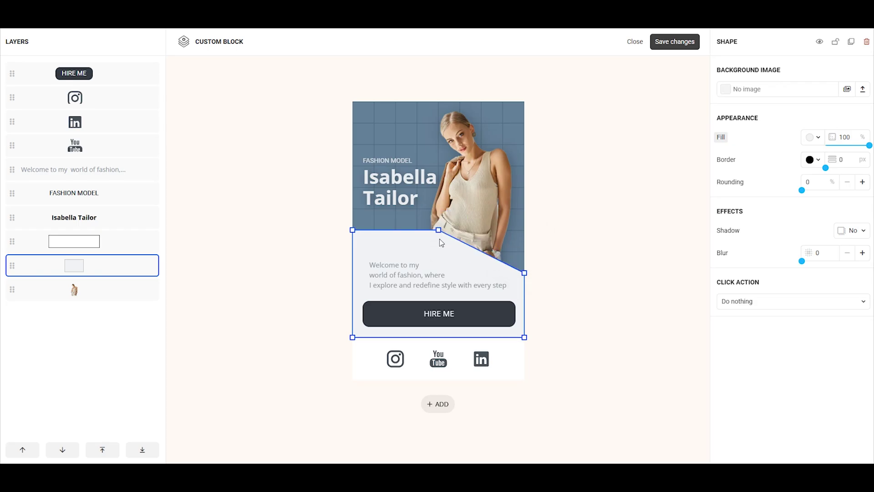
click(444, 218)
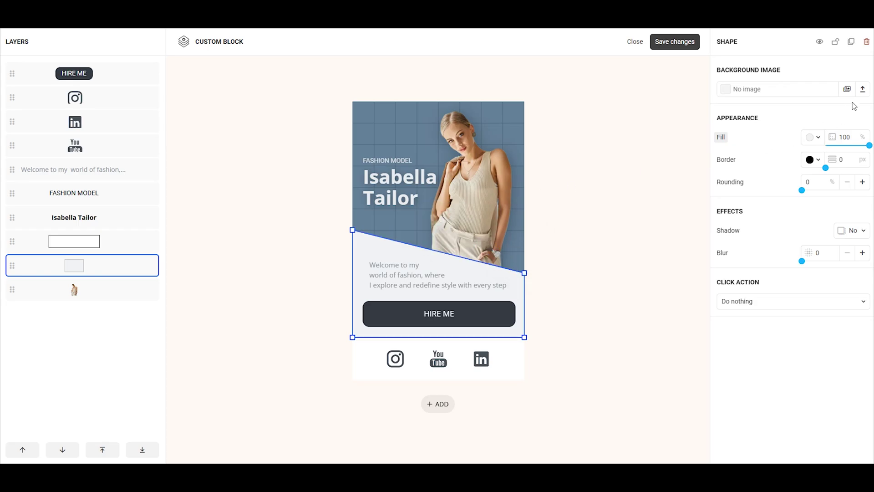
click(848, 89)
click(516, 182)
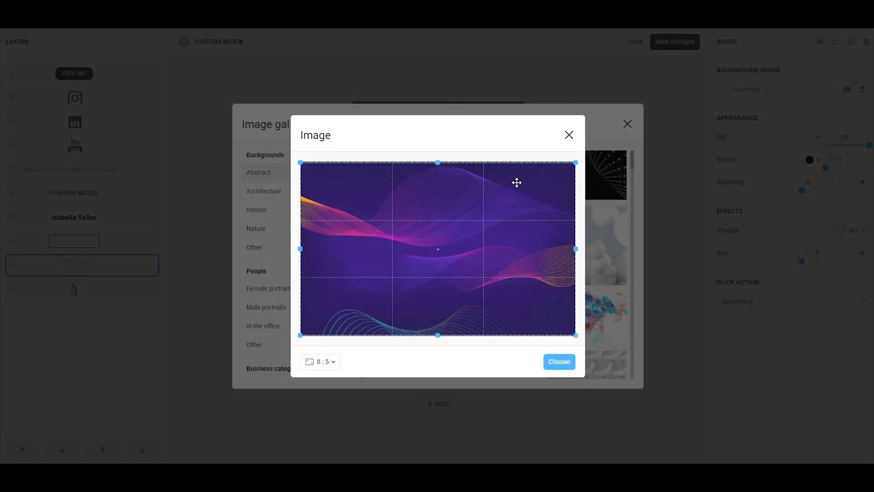
click(562, 362)
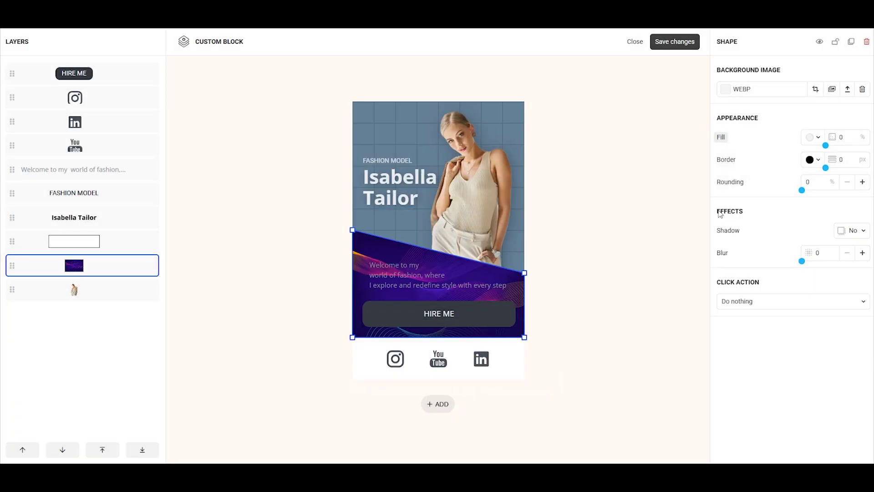
click(862, 89)
click(501, 264)
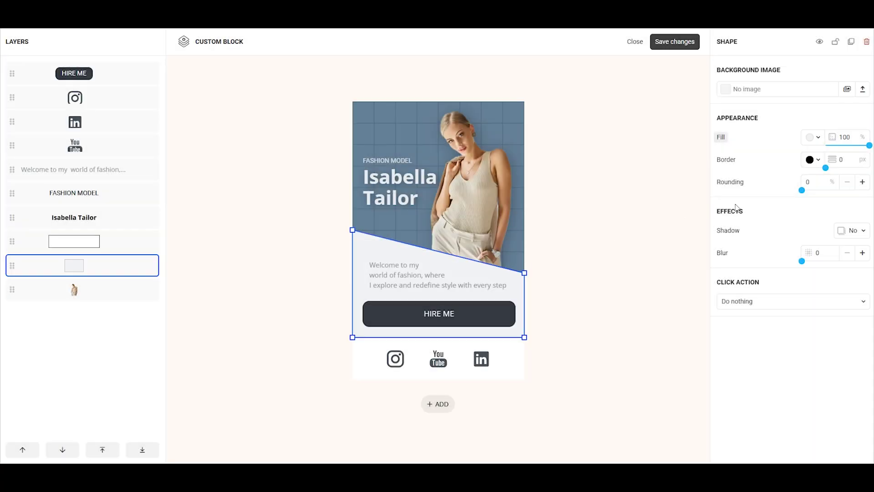
drag(801, 190, 850, 194)
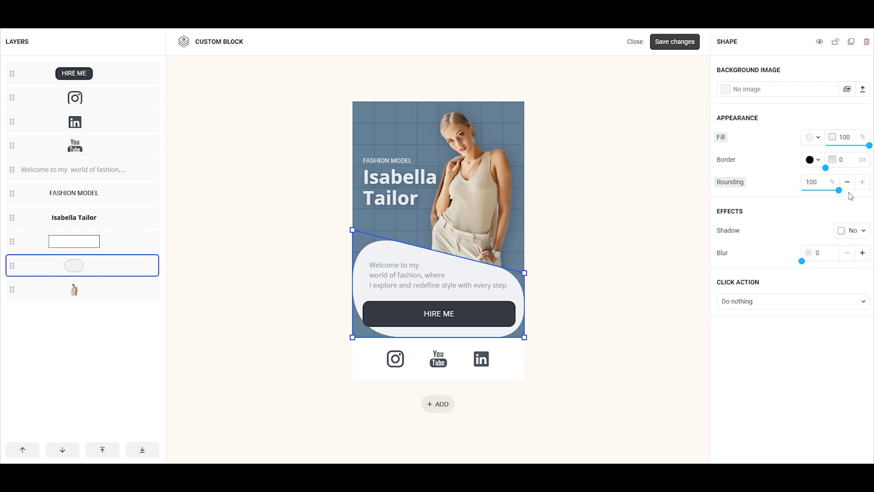
click(724, 183)
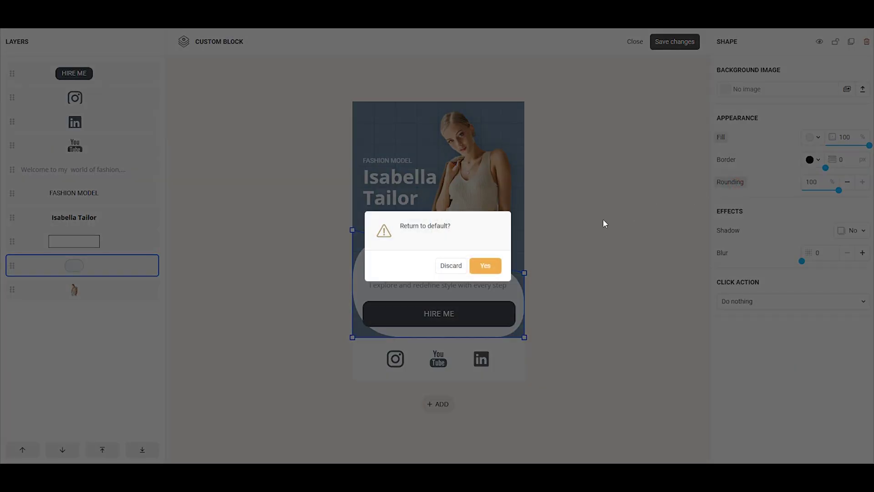
click(493, 268)
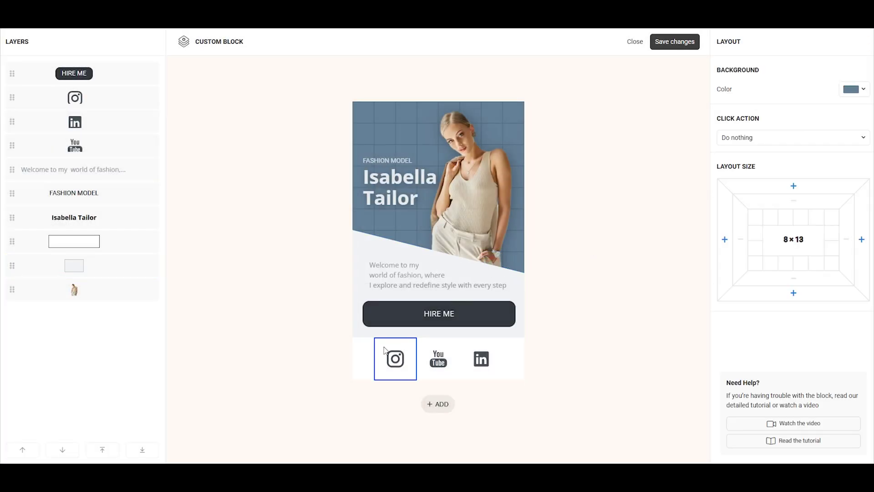
click(366, 352)
click(825, 89)
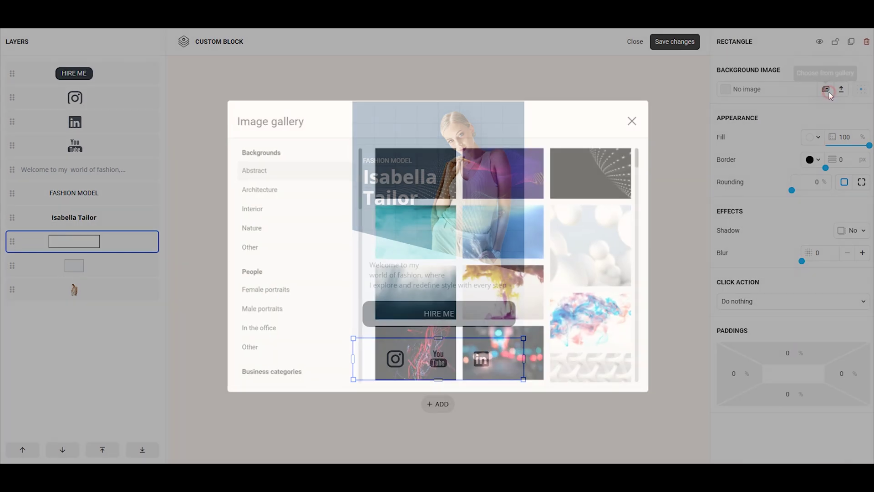
click(524, 180)
click(560, 361)
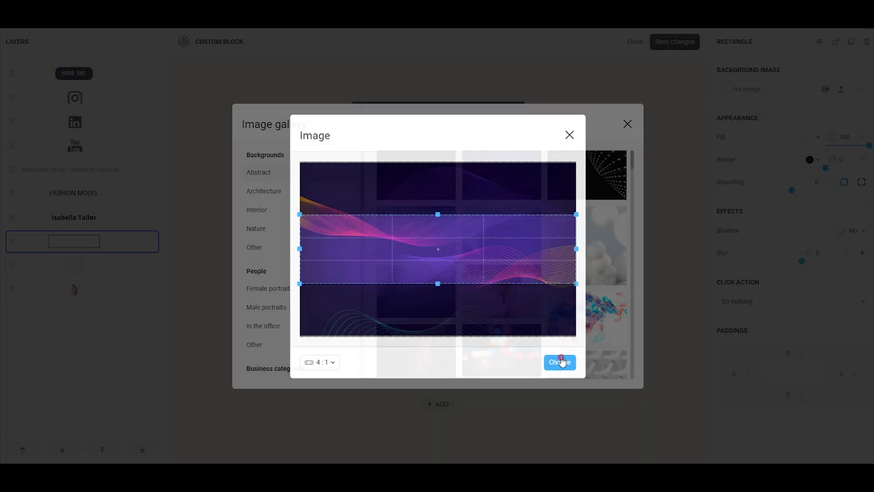
click(841, 89)
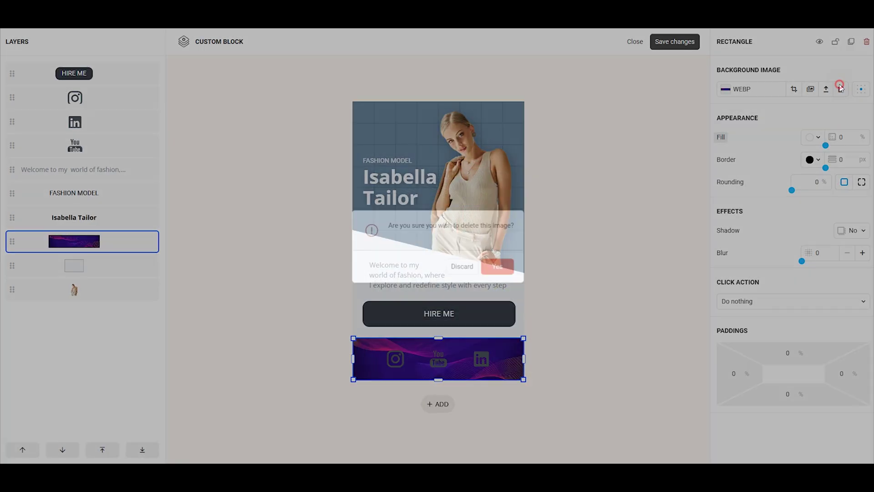
click(507, 269)
click(606, 239)
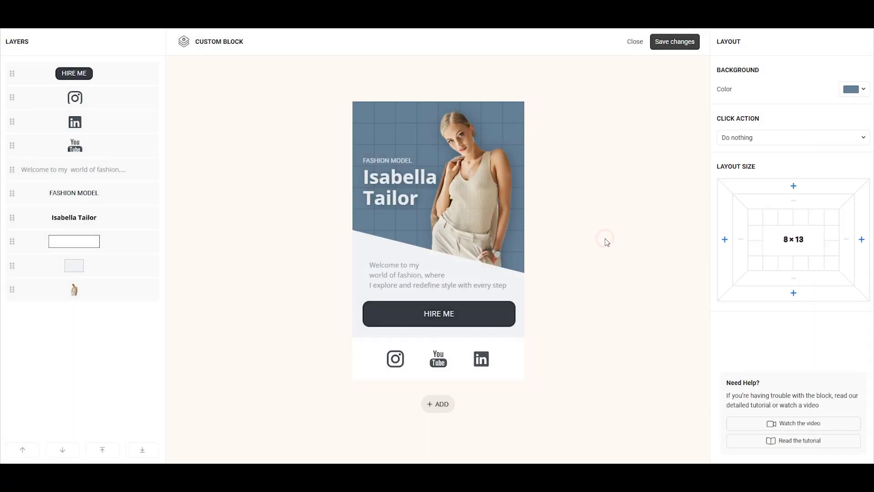
Step: Change the HIRE ME button label to YOUR HEADLINE
click(472, 308)
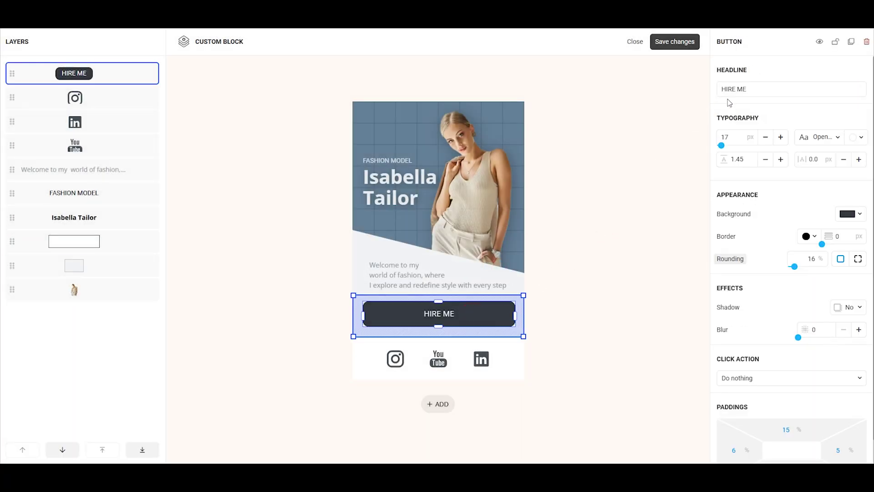
triple_click(753, 88)
text(YO)
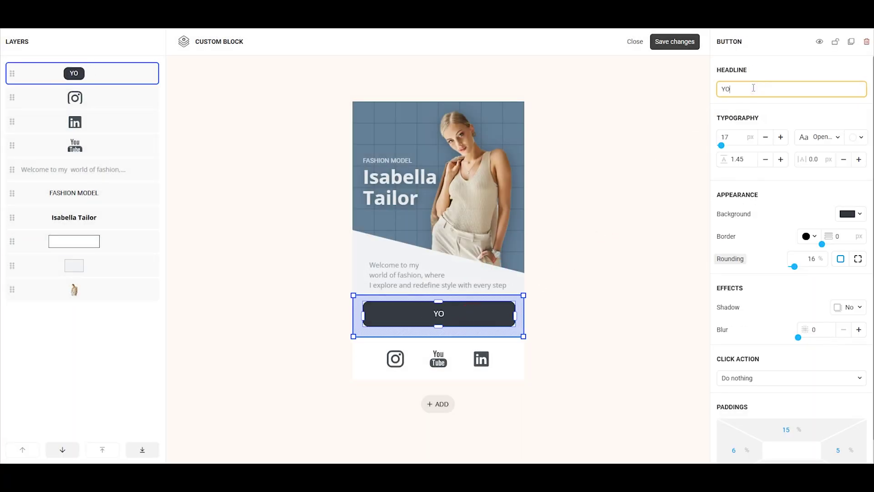
text(UR HEADLINE)
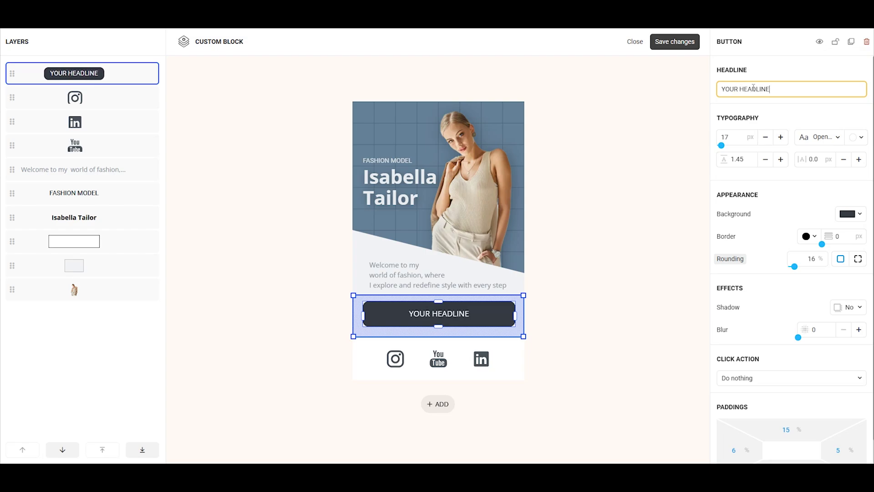
Step: Test the button text's size, font, colour, line height and letter spacing, keeping 17 px
click(780, 137)
click(765, 137)
click(838, 138)
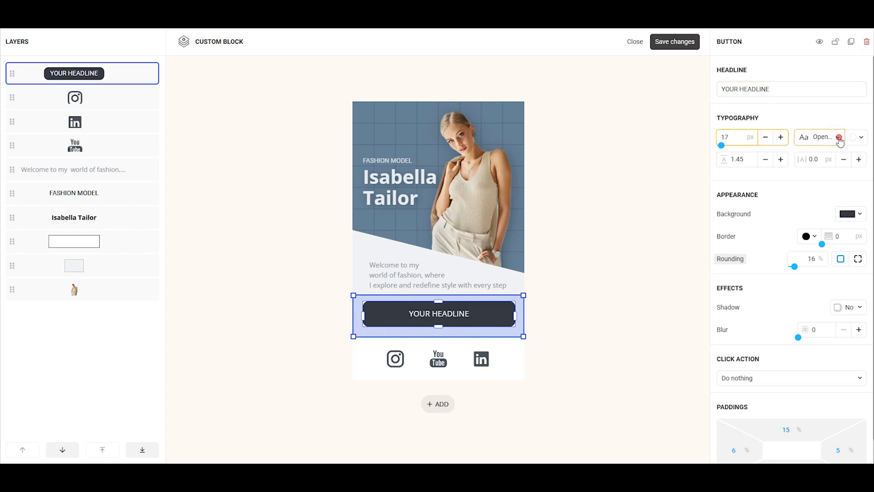
click(858, 138)
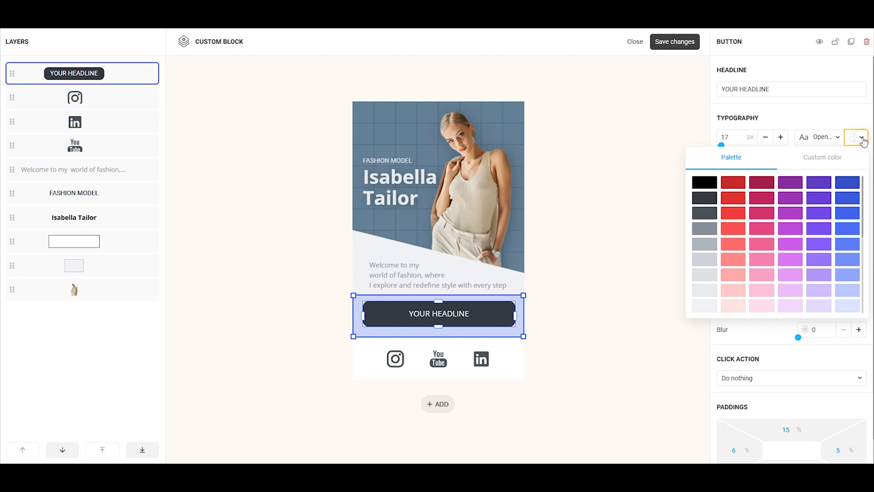
click(862, 138)
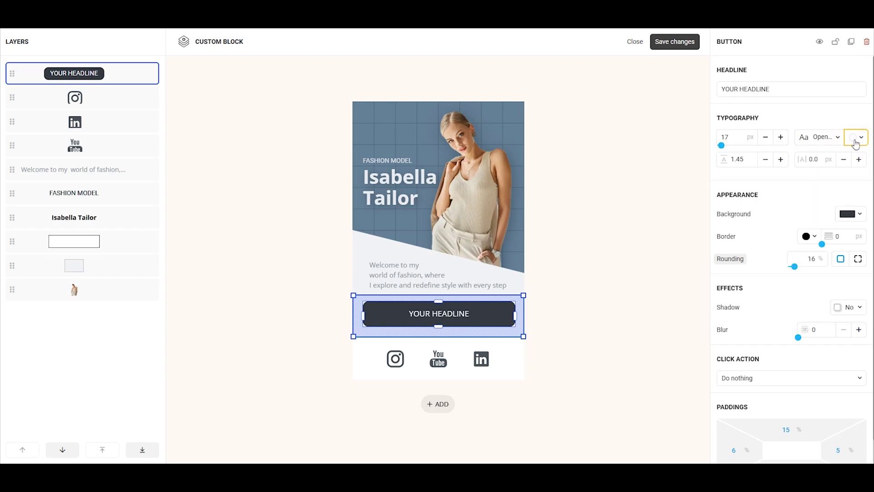
click(780, 160)
click(767, 162)
click(859, 160)
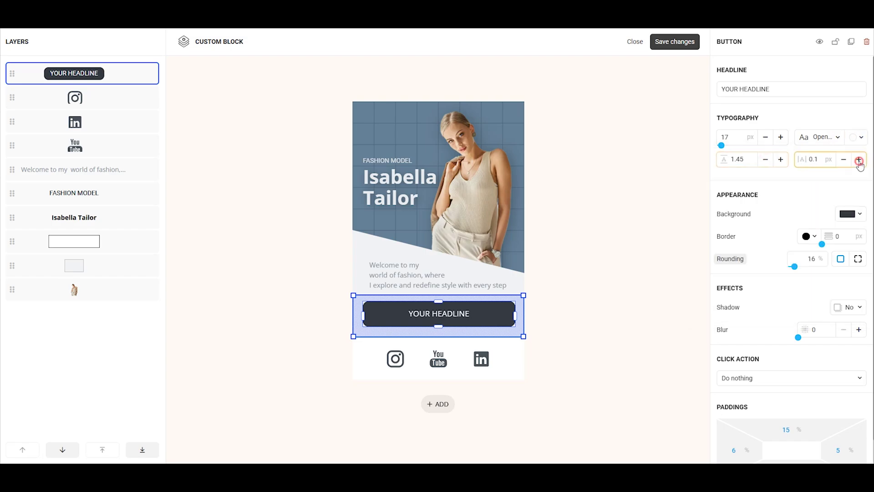
click(846, 162)
click(646, 211)
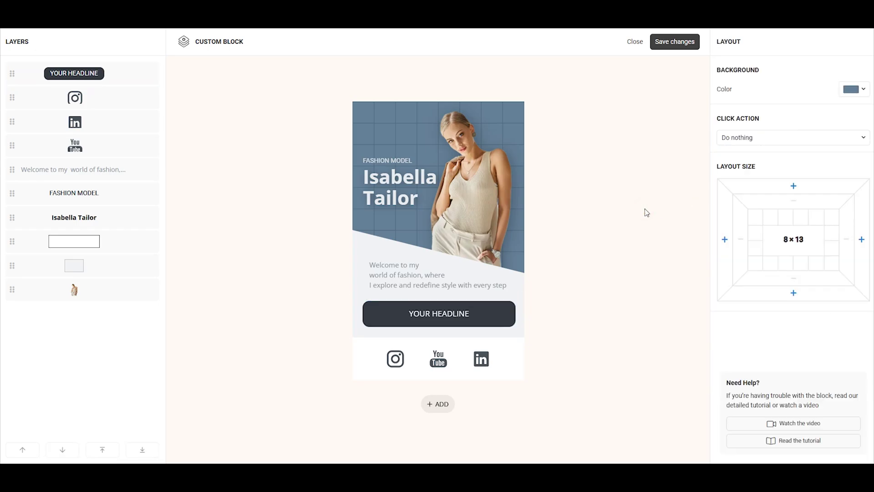
Step: Replace the YouTube icon with the filled play-button icon found by searching 'youtube'
click(438, 360)
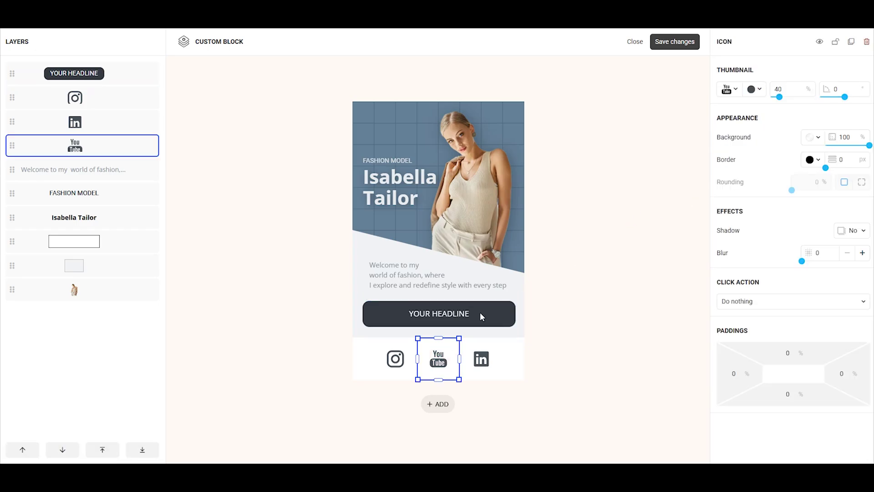
click(727, 89)
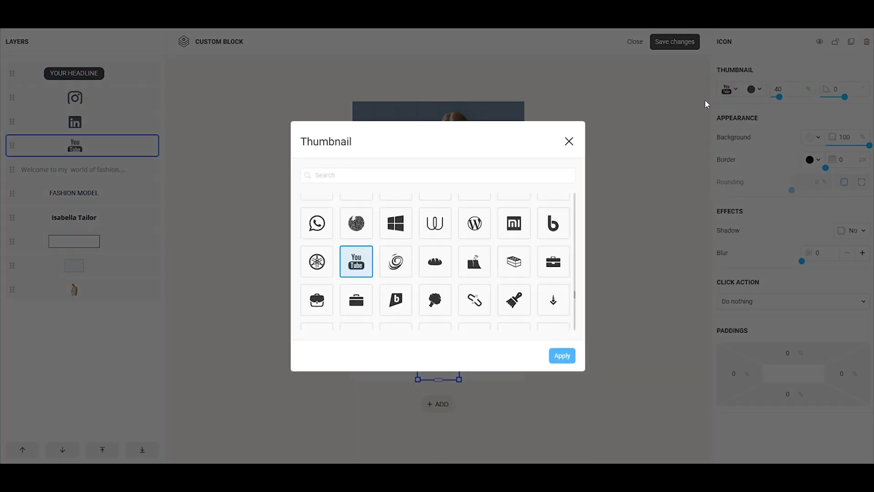
click(478, 176)
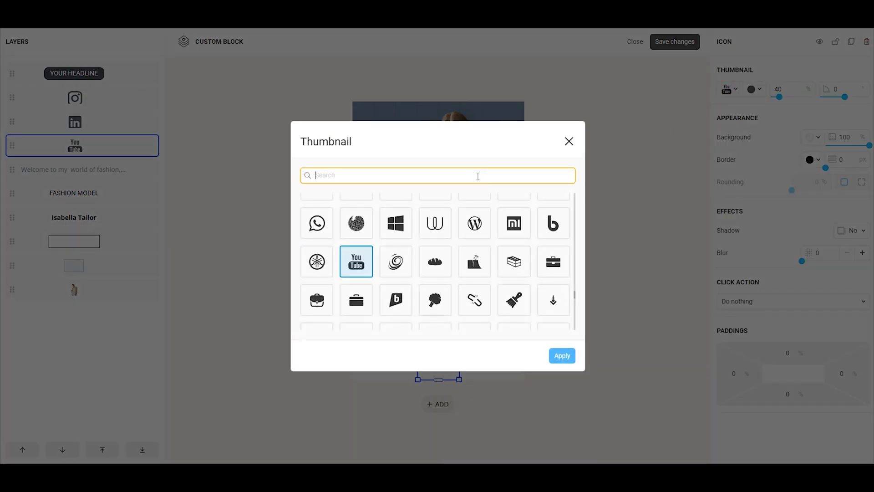
text(youtube)
click(396, 209)
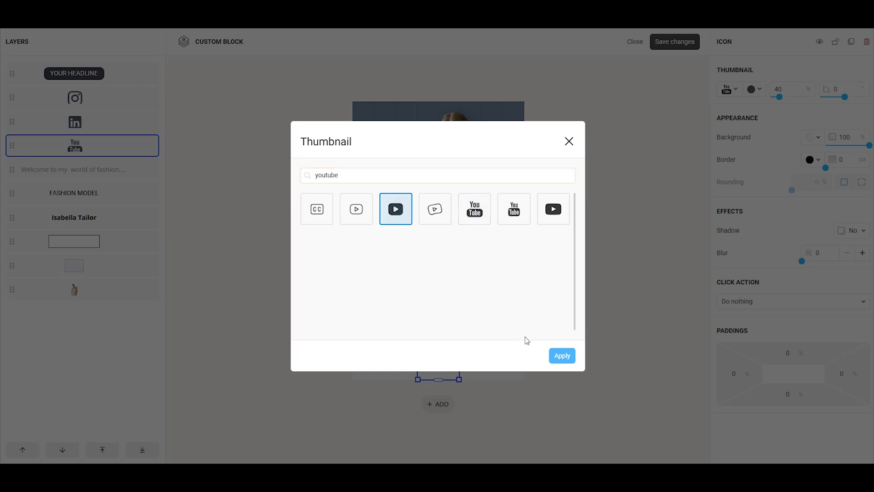
click(561, 356)
Step: Colour the play icon red and enlarge it to size 60
click(754, 90)
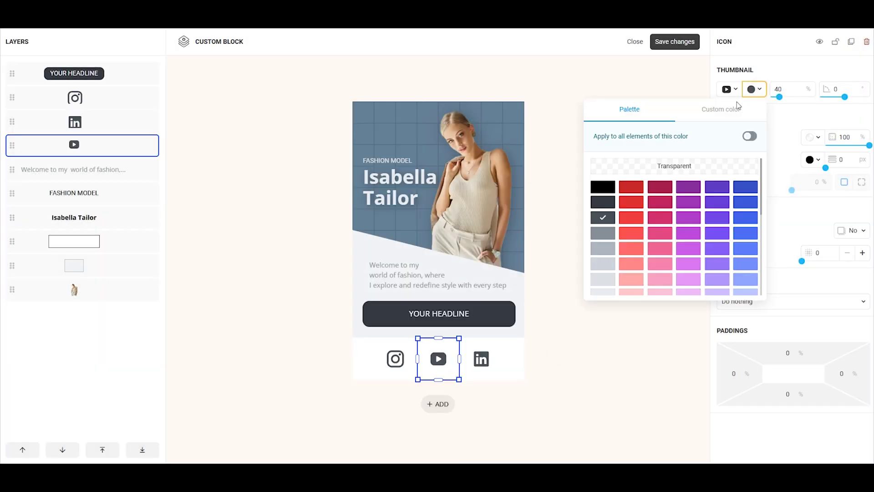
click(639, 188)
drag(779, 97, 846, 97)
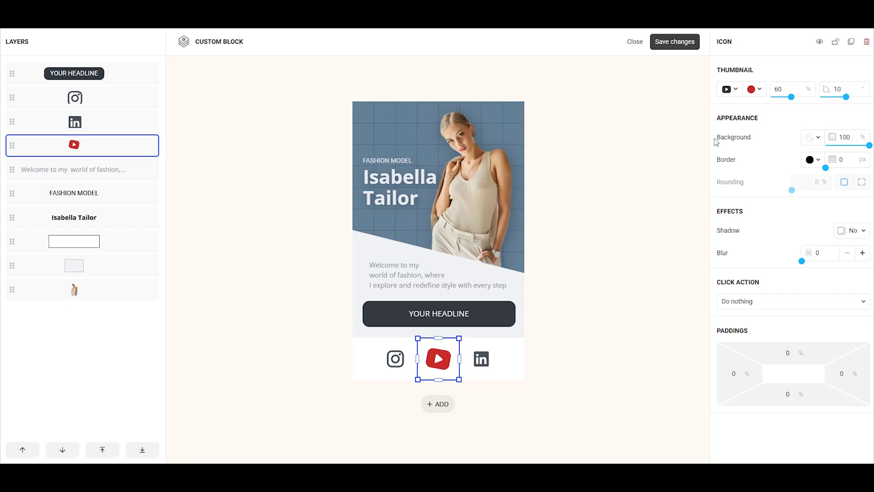
click(623, 172)
Step: Leave the editor without saving and create a new custom block from the Blank template
click(635, 42)
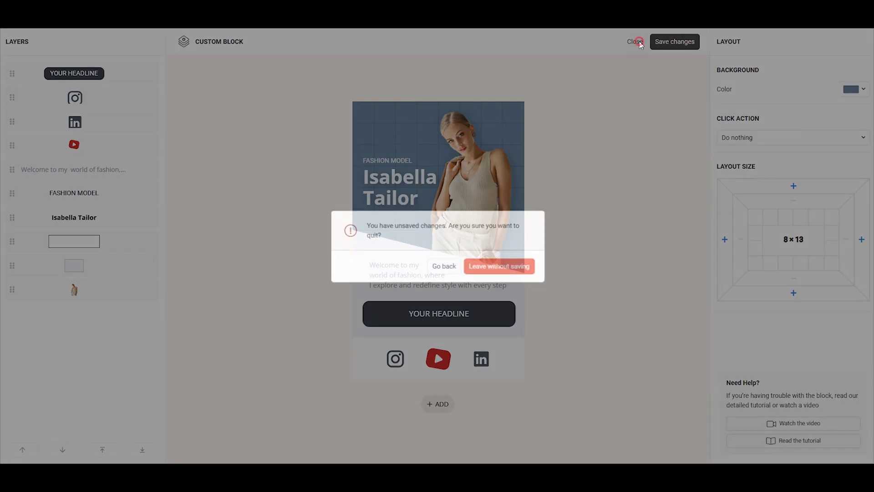
click(526, 265)
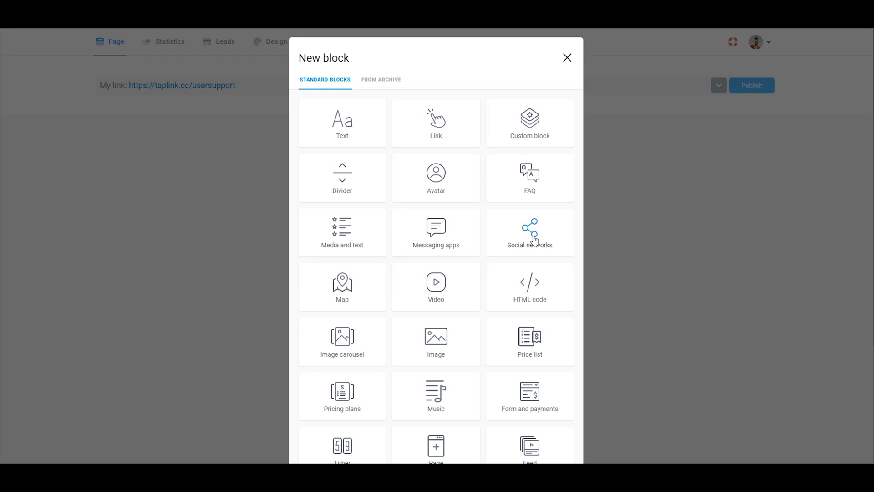
click(553, 135)
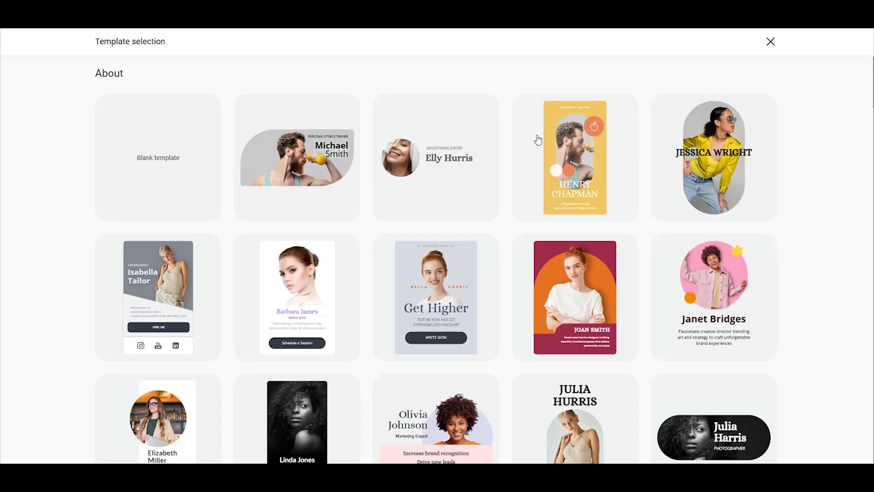
click(170, 163)
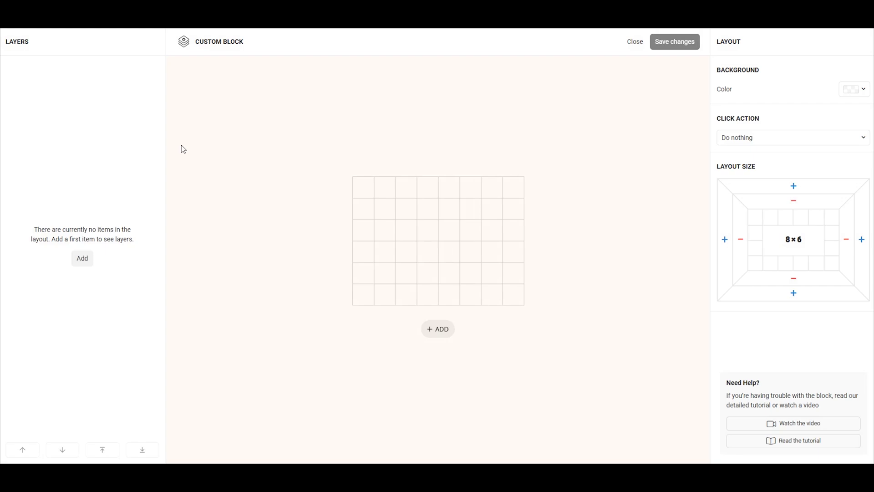
Step: Extend the blank block to 8×12 cells by adding rows at the bottom
click(796, 293)
click(800, 294)
click(801, 294)
click(801, 294)
click(800, 294)
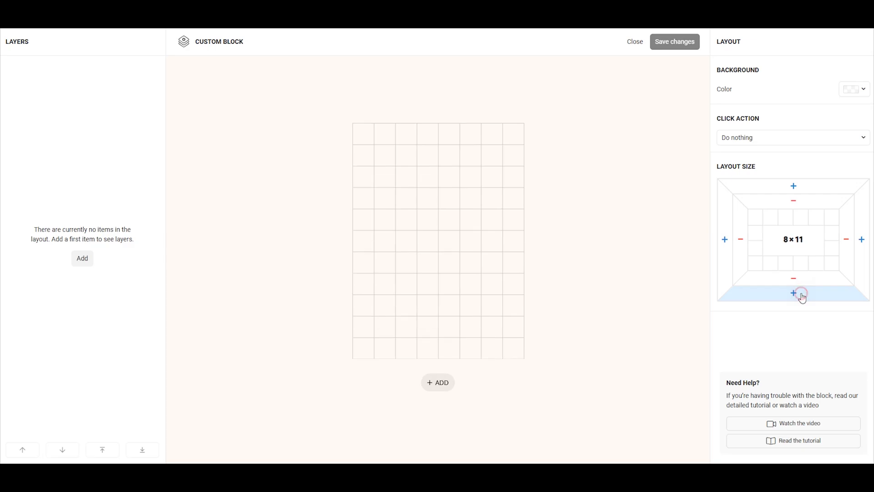
click(800, 294)
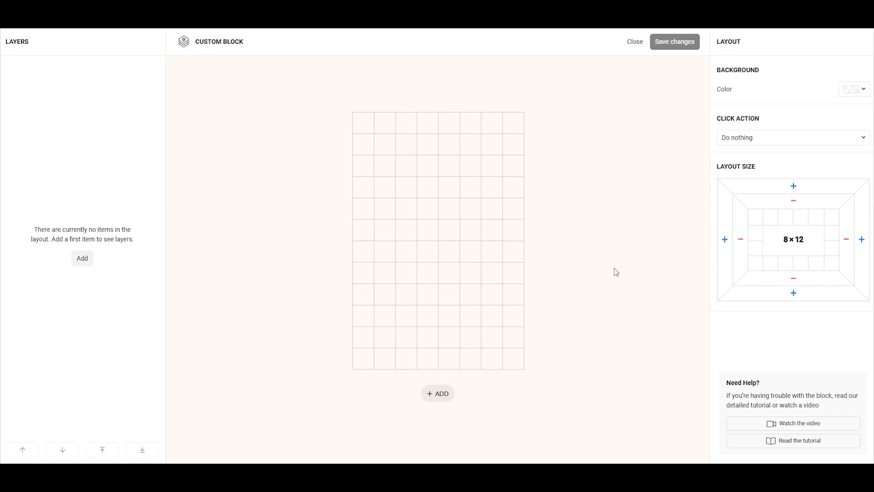
Step: Fill the left four columns of the grid with a white rectangle
mouse_move(362, 122)
mouse_down()
mouse_move(413, 212)
mouse_move(424, 353)
mouse_up()
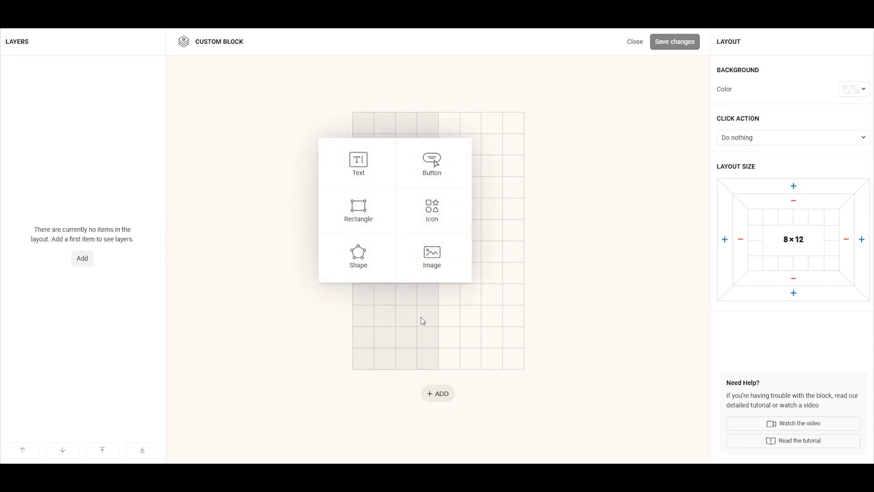
click(371, 221)
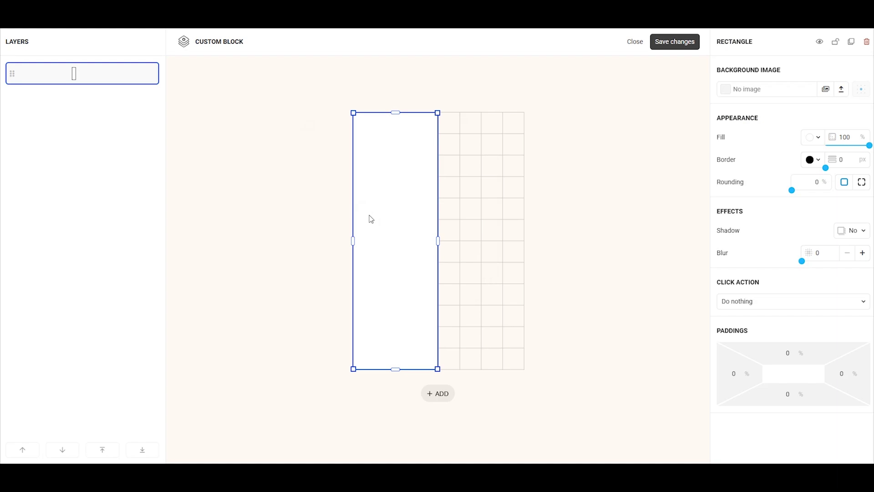
click(454, 126)
Step: Add a shape beside the white panel, slanted toward the block's bottom-right corner
click(418, 247)
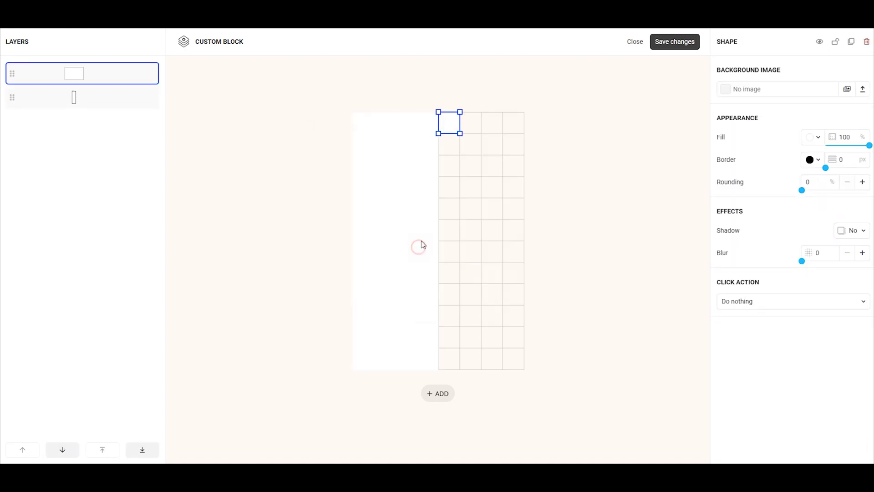
drag(439, 134, 437, 368)
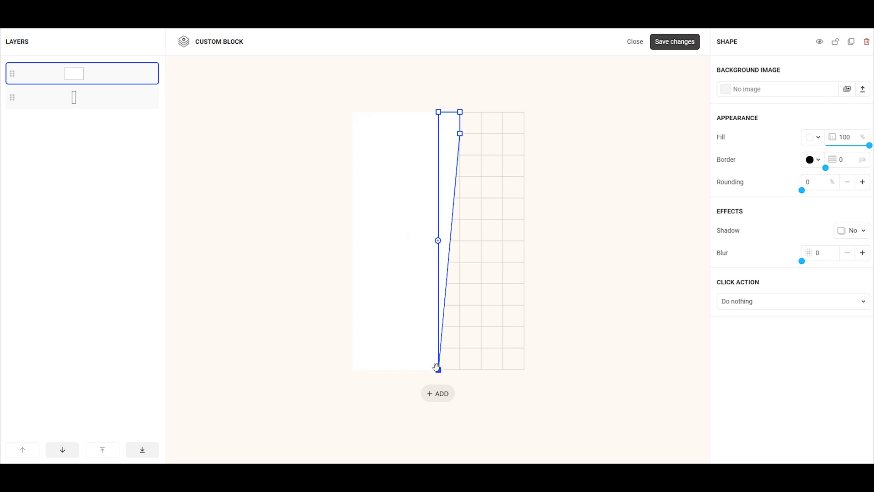
drag(460, 112, 526, 366)
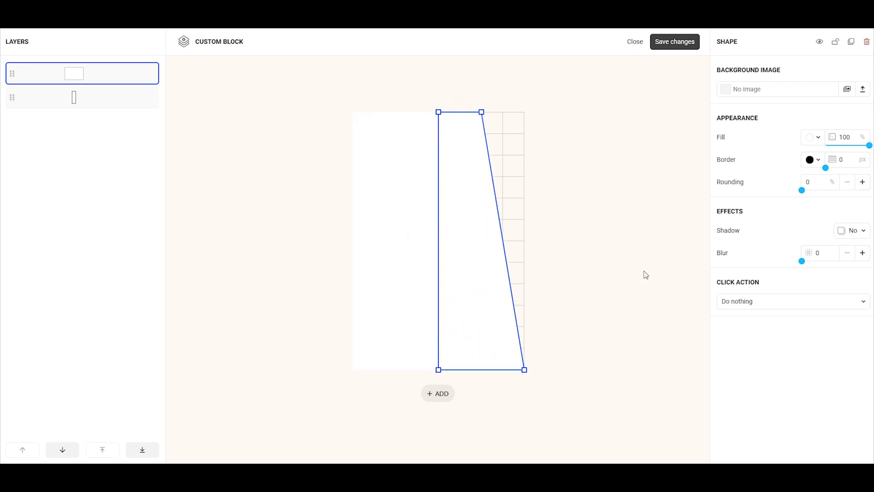
Step: Fill the slanted shape with orange
click(813, 142)
scroll(811, 235, down, 3)
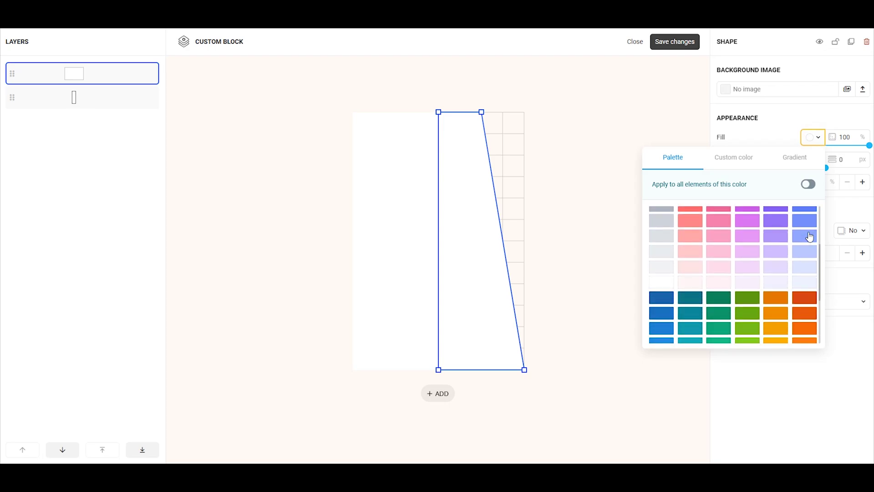
click(805, 314)
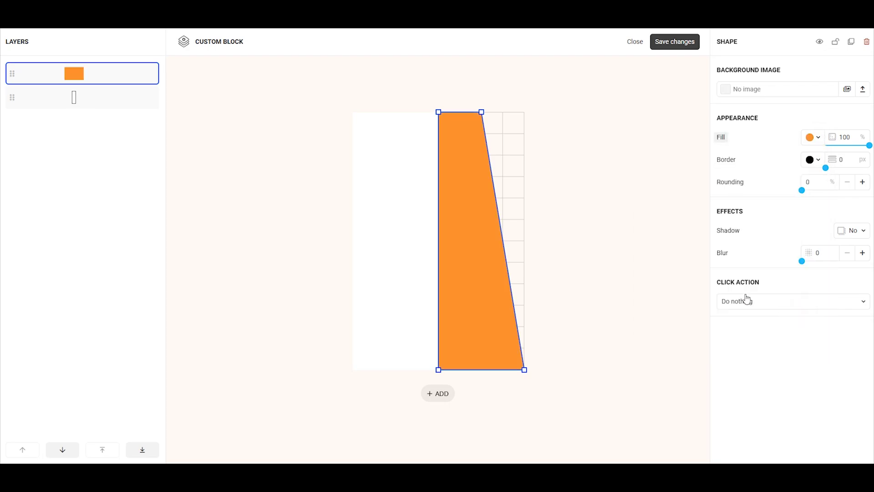
click(609, 227)
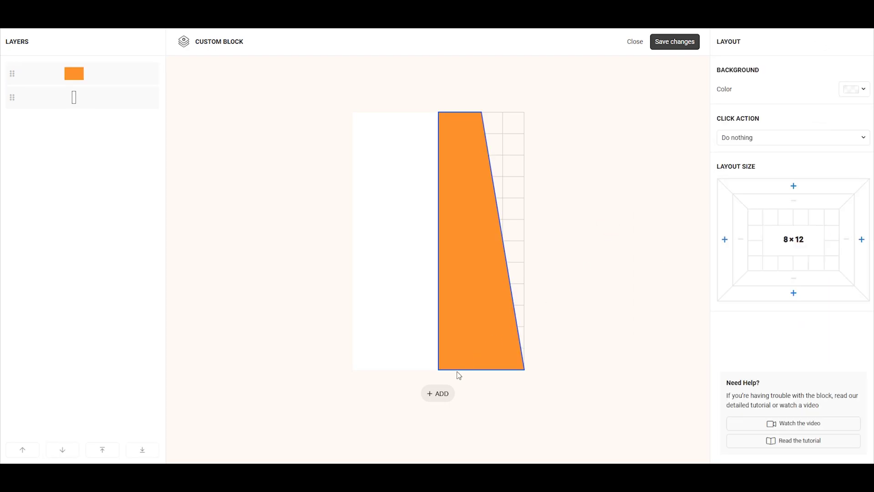
click(439, 393)
Step: Add a text element at the panel's top-left that reads LOGOTYPE
click(417, 269)
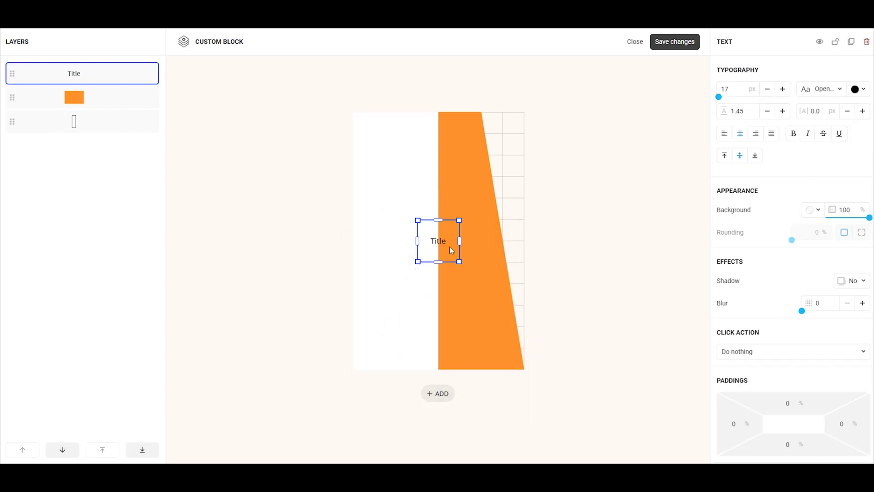
drag(452, 245, 437, 133)
double_click(397, 127)
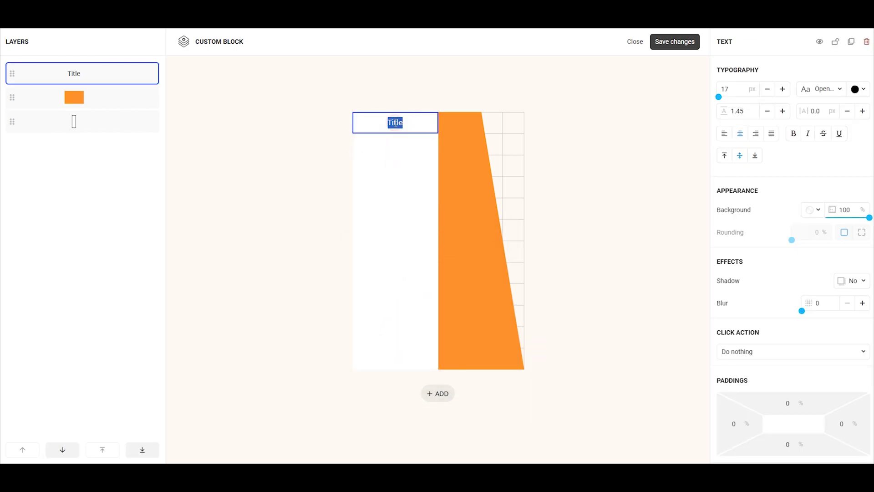
text(LOGOTYPE)
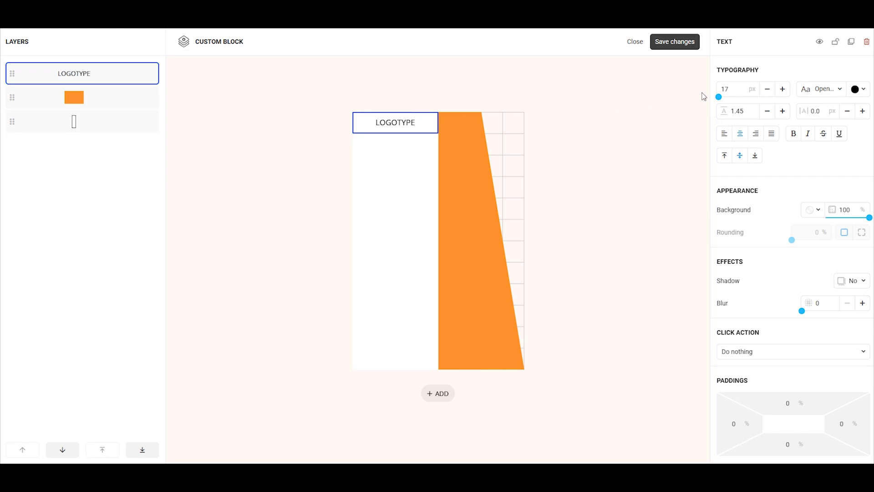
Step: Set LOGOTYPE to size 14, left-aligned, with 15% left padding
click(768, 90)
click(768, 90)
click(768, 90)
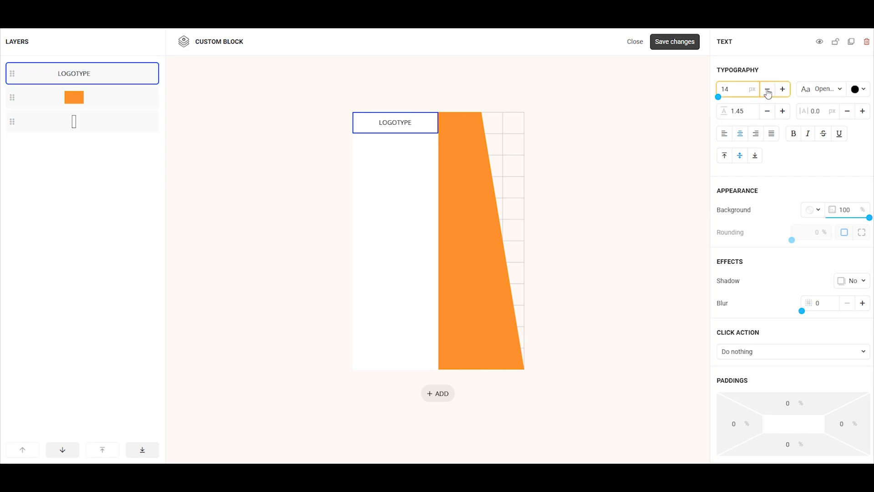
click(726, 136)
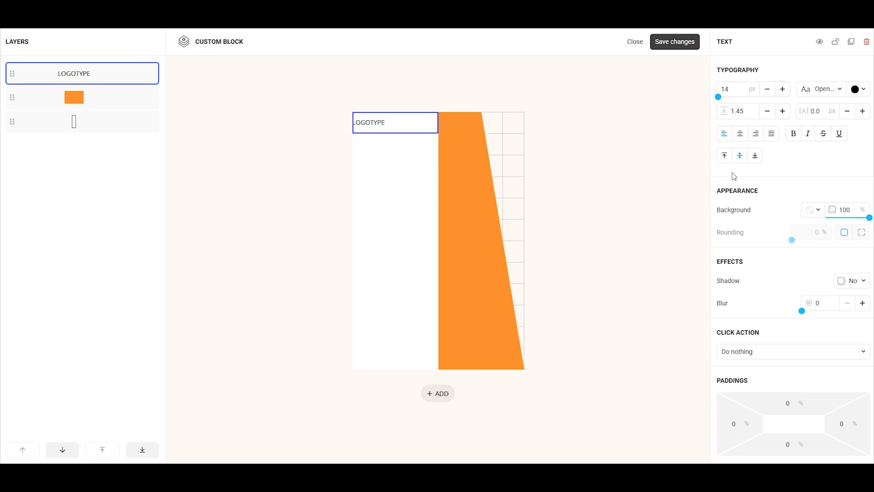
click(737, 423)
click(663, 336)
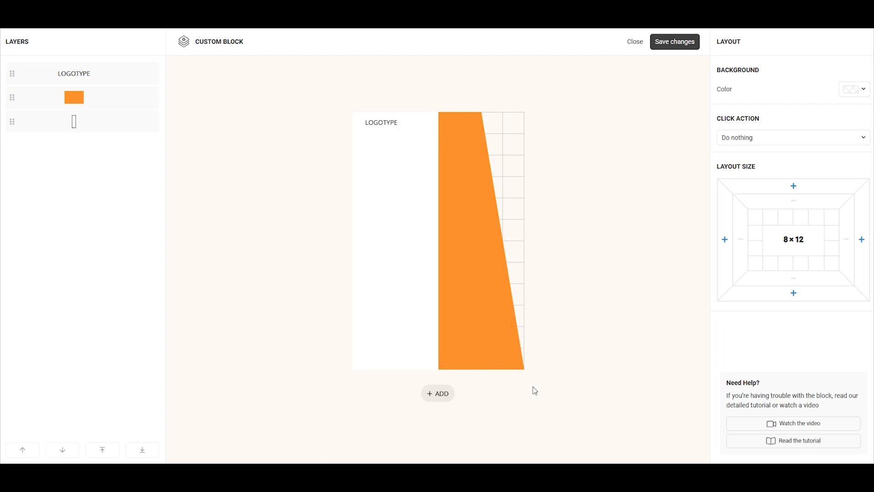
click(444, 394)
Step: Add a text element below LOGOTYPE reading NEW SUMMER COLLECTION
click(419, 279)
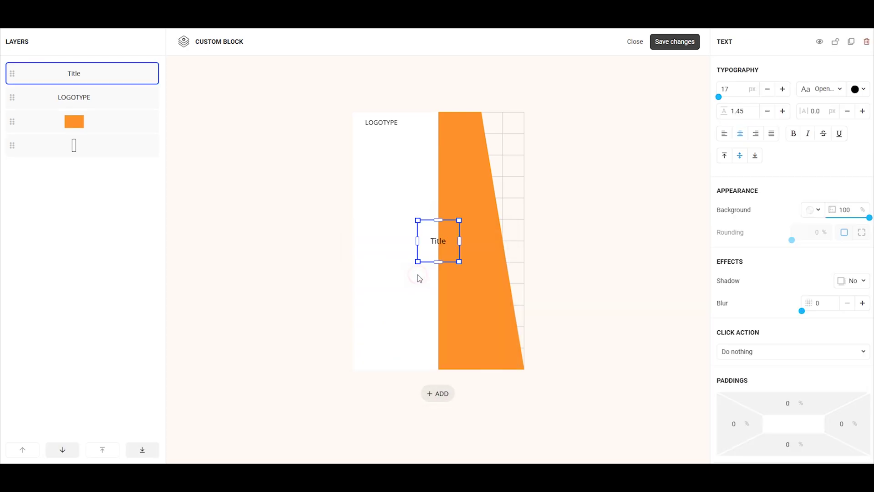
drag(440, 245, 437, 197)
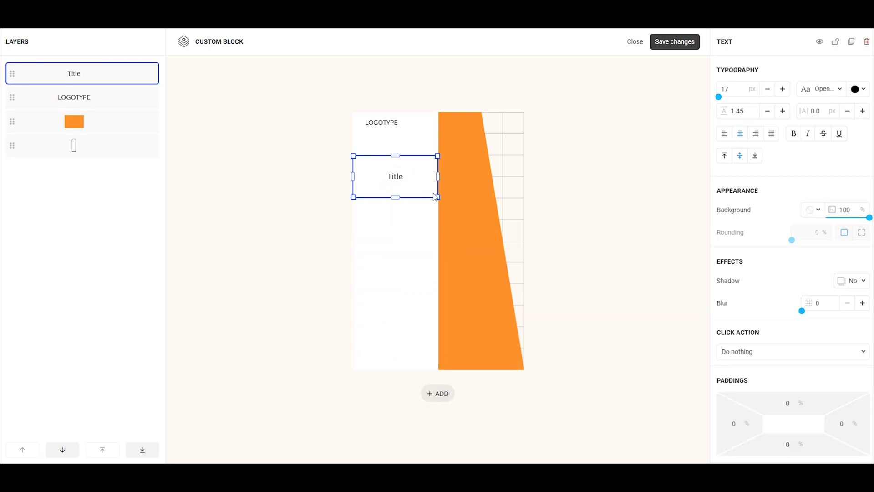
double_click(395, 177)
text(NEW SUMMER COLLECTION)
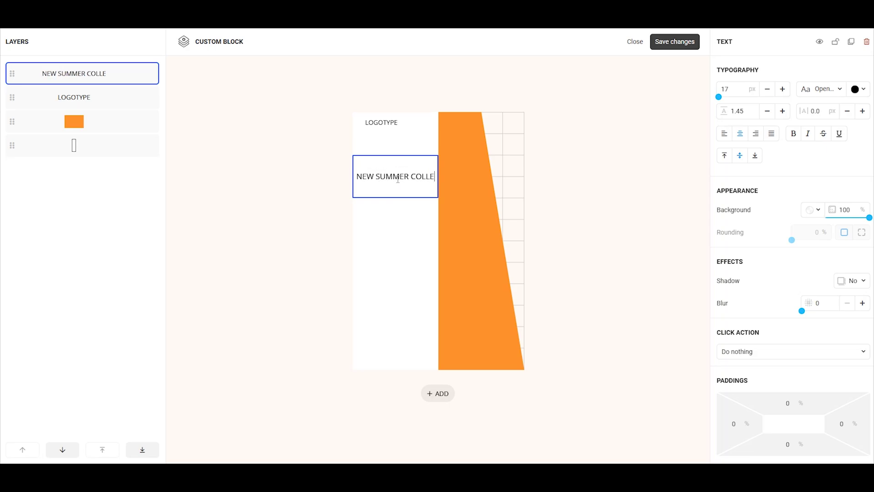
Step: Style the heading at 19 px, left-aligned, 15% left padding, with tighter line spacing
click(783, 89)
click(782, 89)
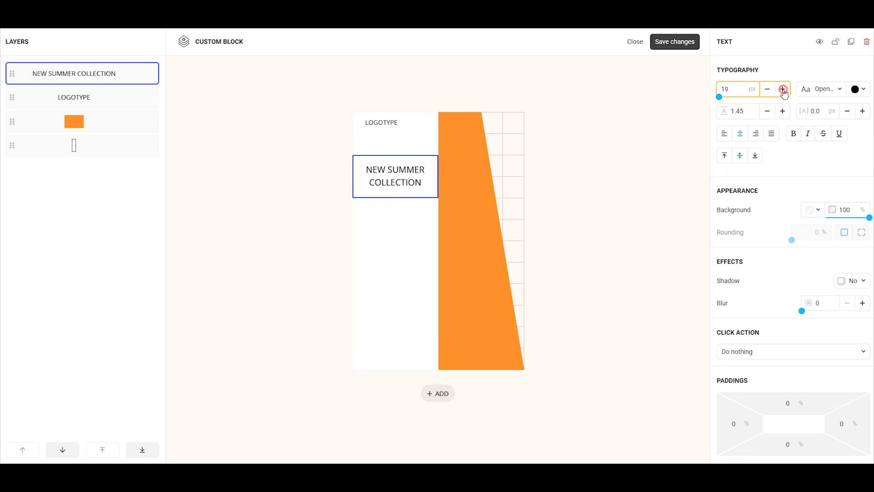
click(728, 135)
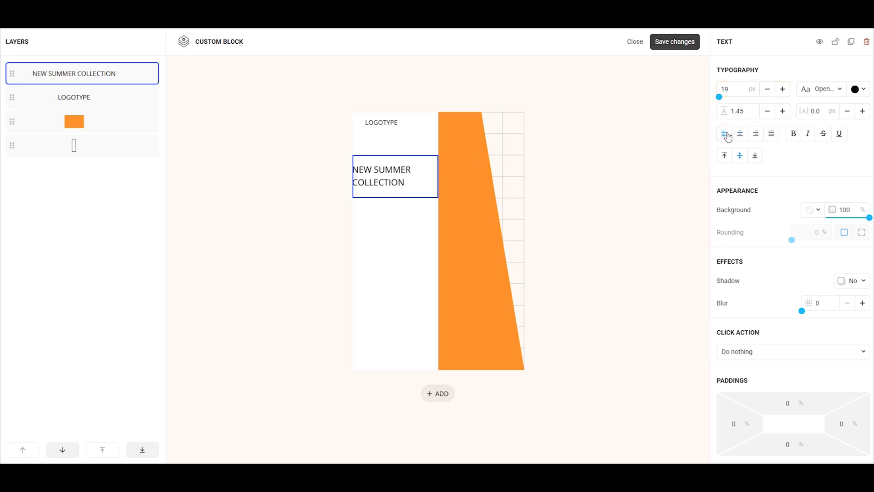
click(735, 424)
click(667, 376)
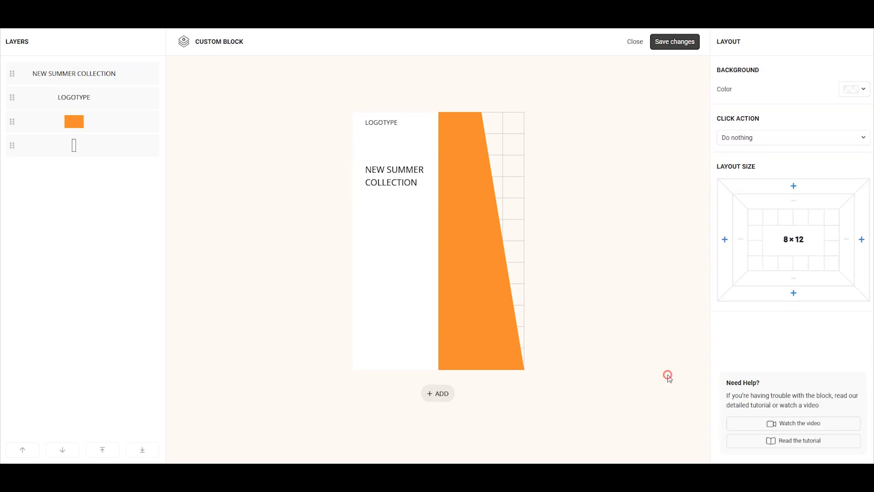
click(407, 182)
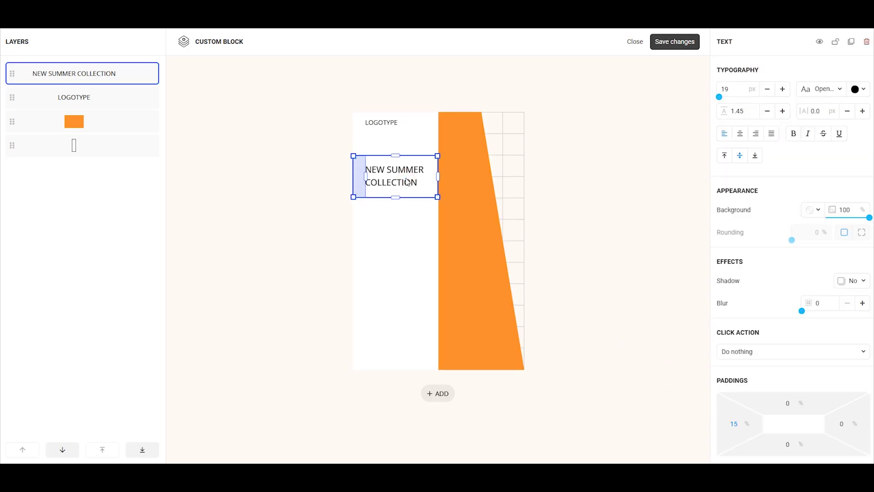
click(768, 112)
click(768, 112)
click(768, 112)
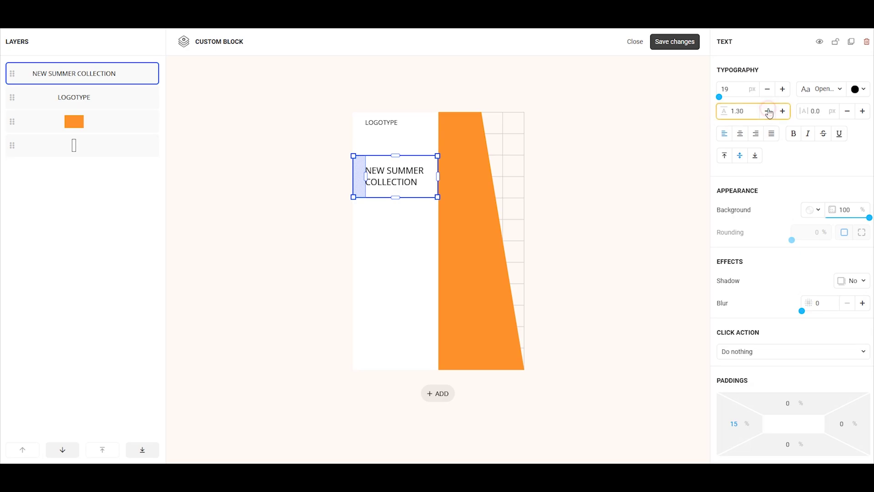
click(768, 112)
click(768, 112)
click(635, 163)
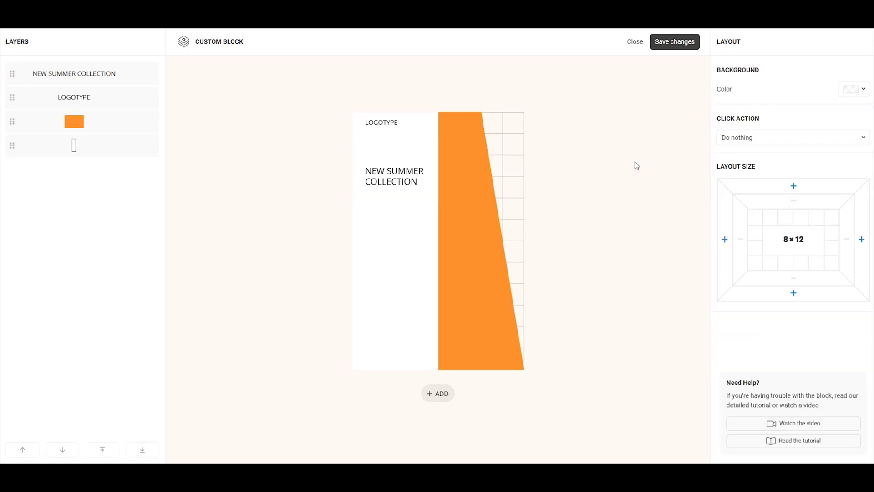
Step: Add a text element reading '24 just below the heading
click(446, 393)
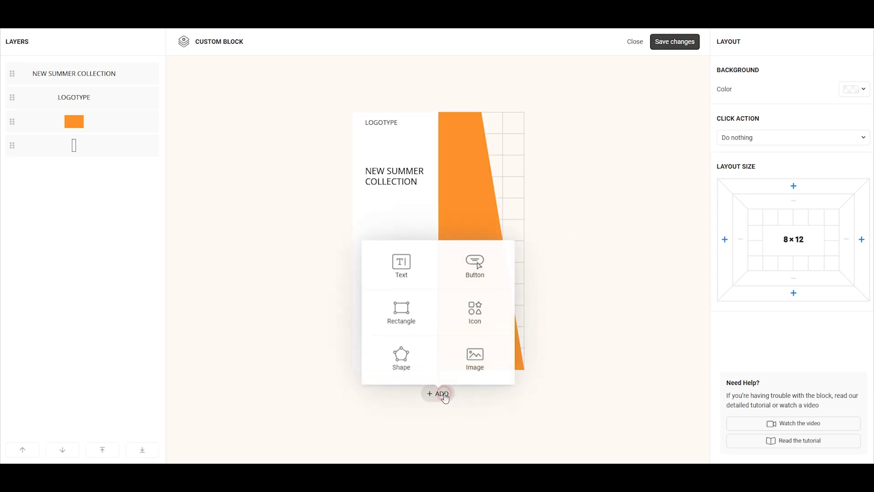
click(408, 277)
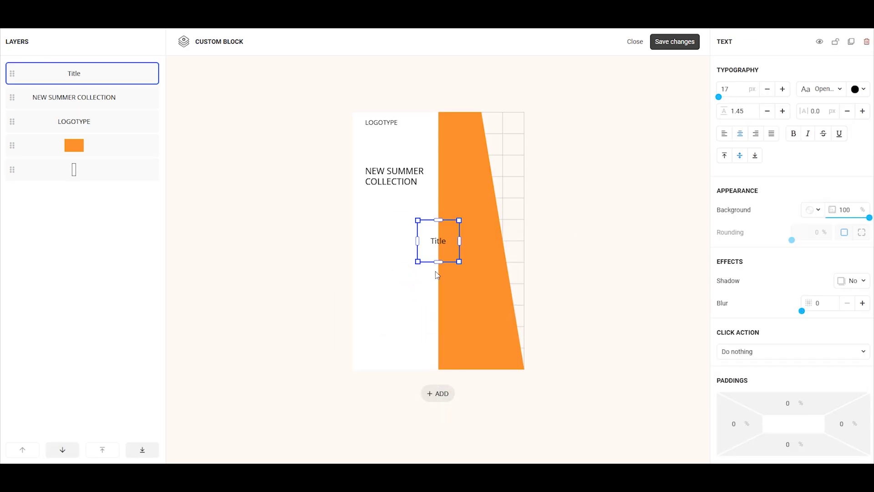
mouse_move(443, 246)
mouse_down()
mouse_move(381, 195)
mouse_move(430, 218)
mouse_move(429, 240)
mouse_up()
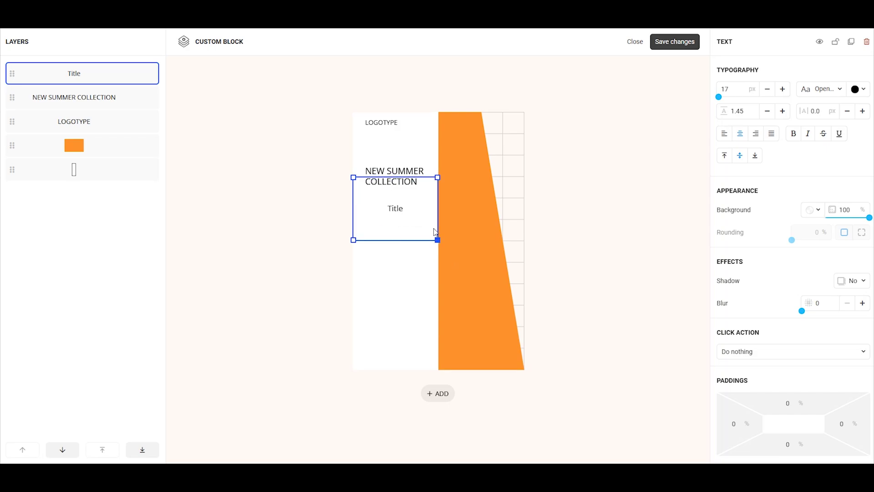
double_click(400, 214)
text('24)
Step: Make '24 size 84, left-aligned, bold, with left padding 15
click(741, 90)
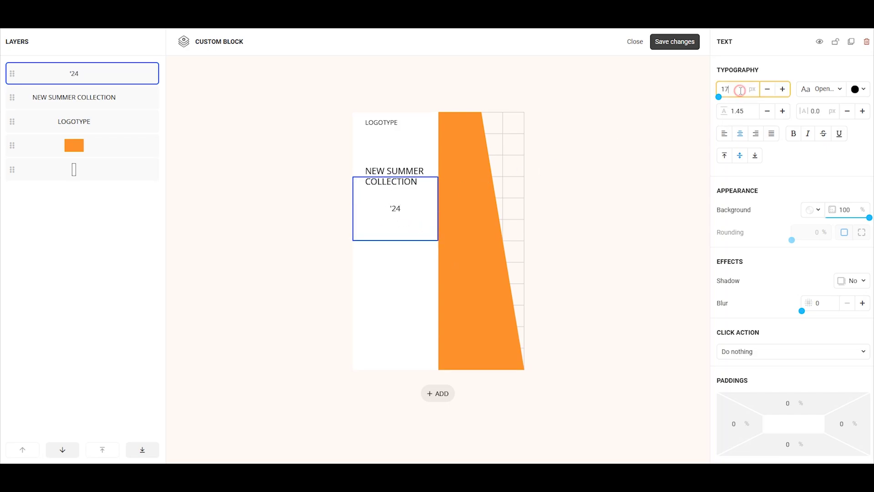
click(724, 133)
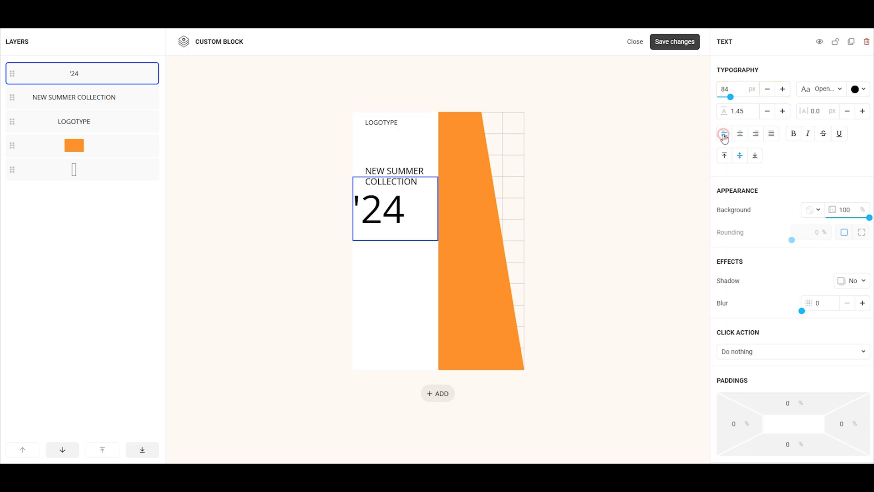
click(737, 422)
text(15)
click(772, 380)
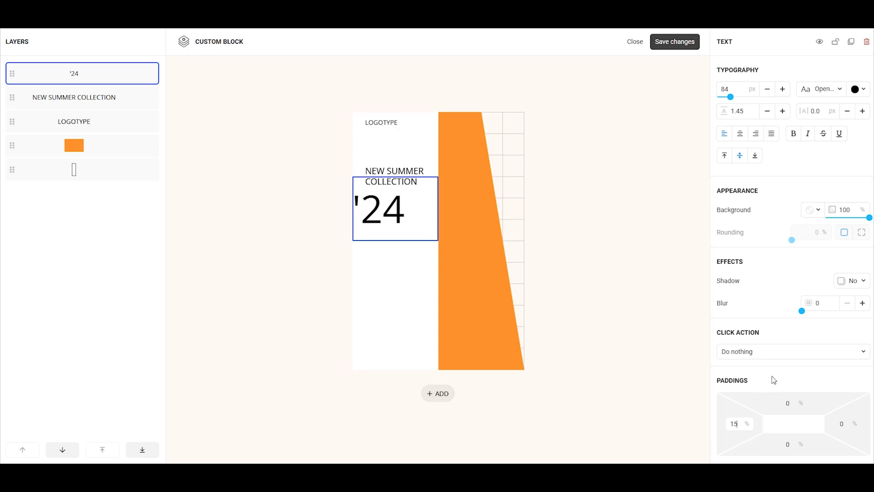
click(793, 133)
click(634, 212)
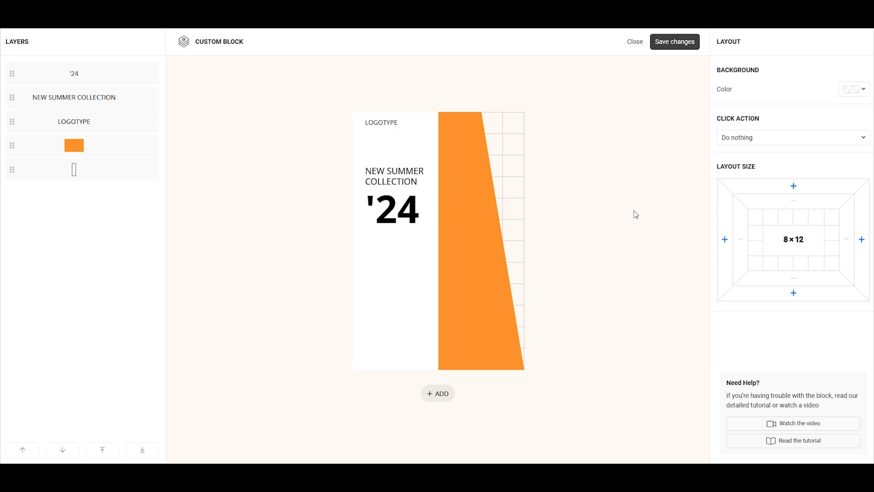
Step: Change all black text to dark grey using 'Apply to all elements of this color'
click(411, 216)
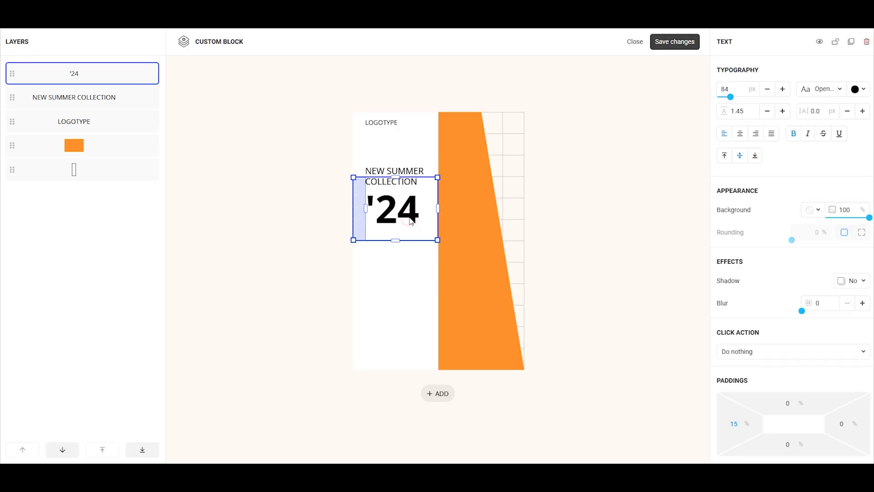
click(858, 90)
click(855, 136)
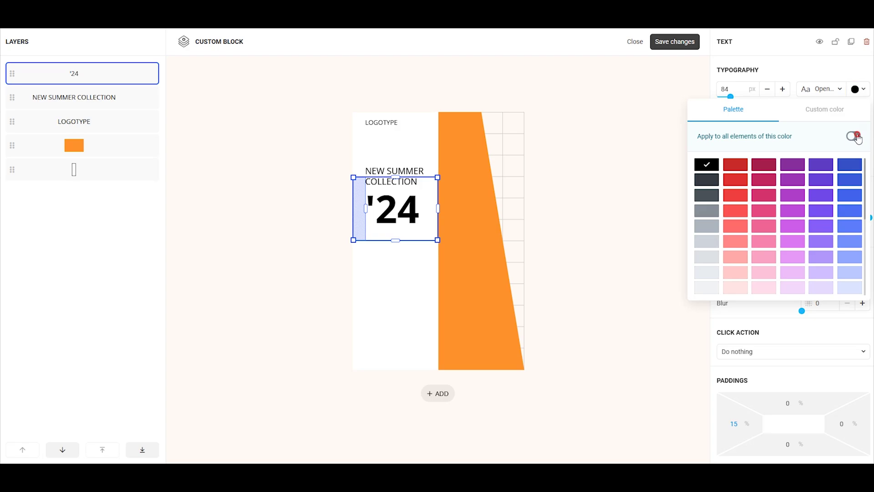
click(713, 198)
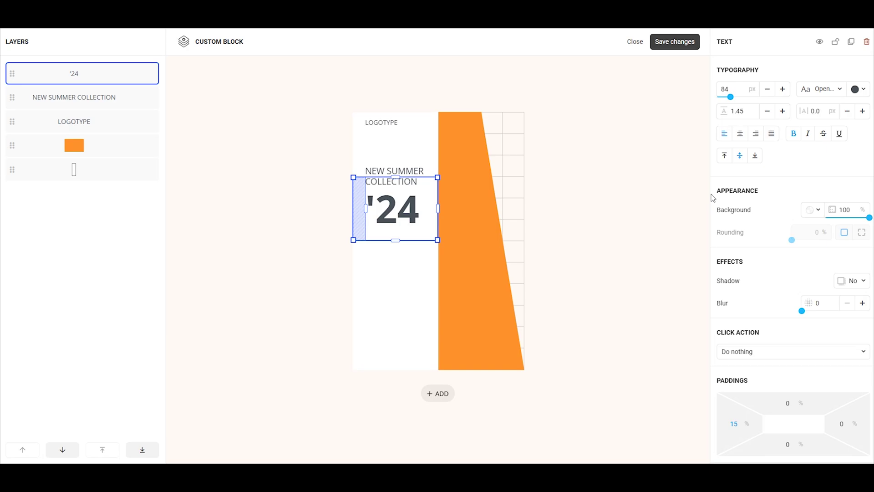
click(622, 195)
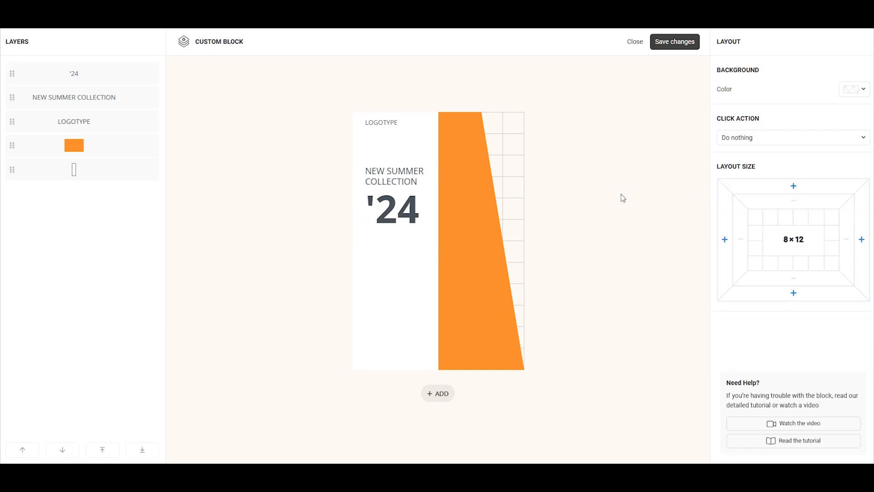
click(444, 397)
Step: Place the model photo over the orange area, cropped and with its background removed
click(475, 359)
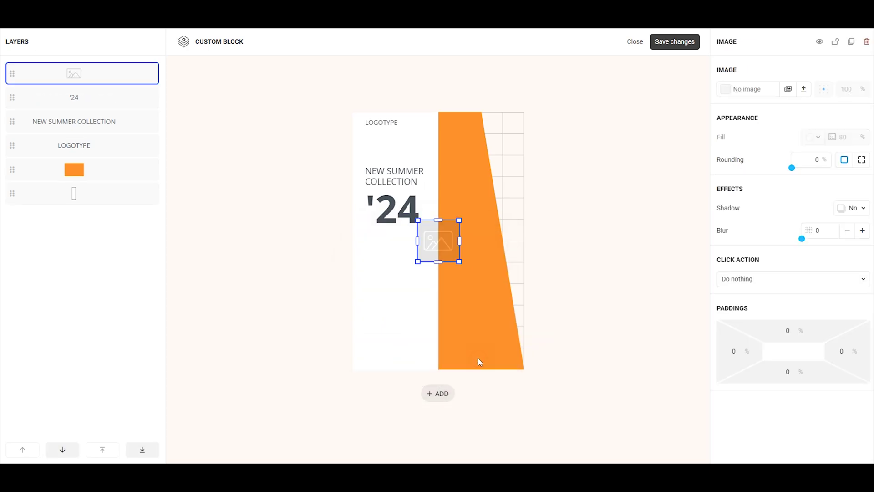
drag(444, 256, 530, 356)
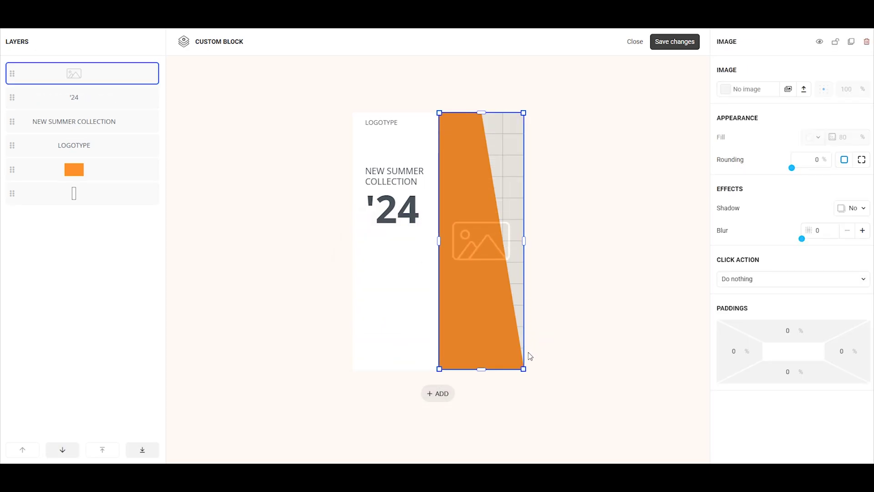
click(803, 89)
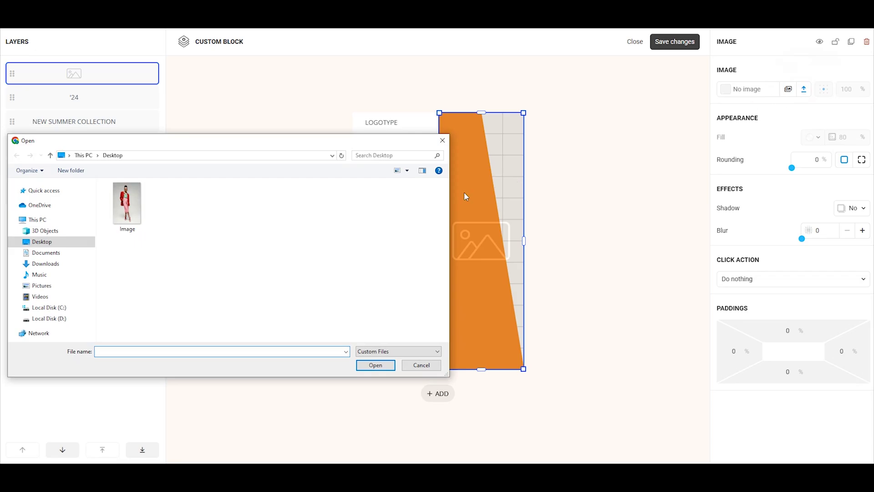
double_click(128, 204)
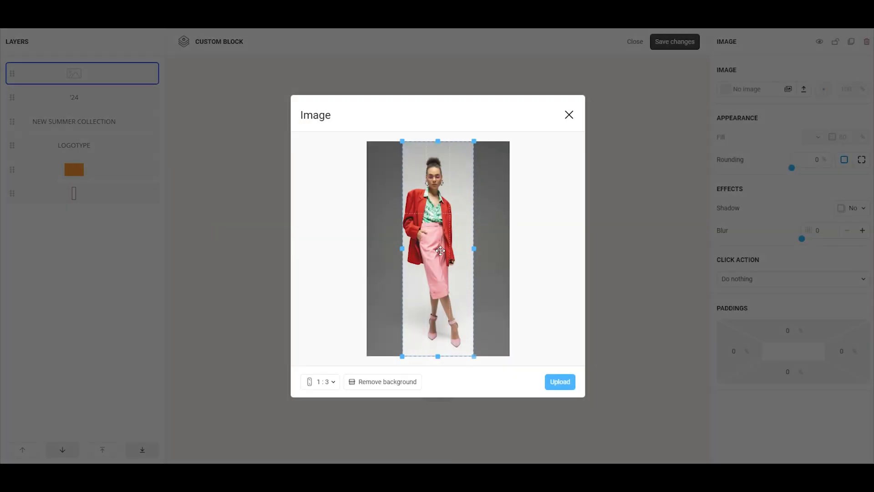
drag(453, 254, 446, 256)
click(393, 382)
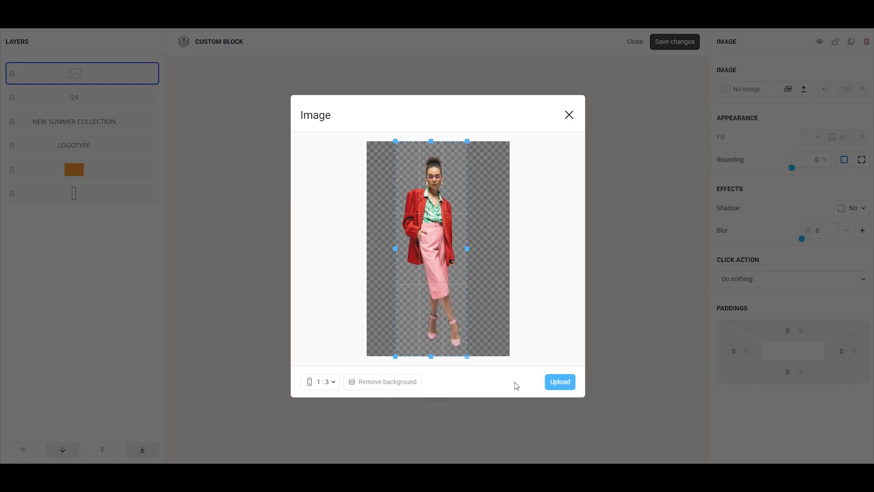
click(559, 383)
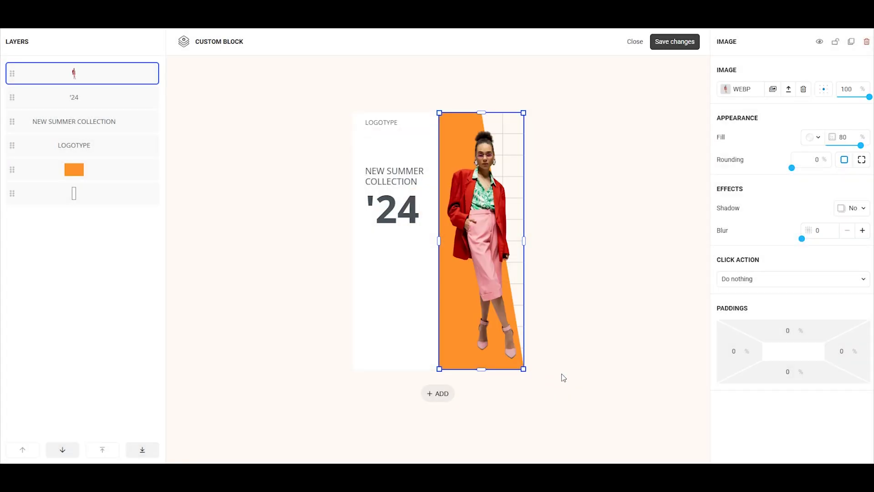
click(576, 341)
Step: Add a button and place it along the banner's bottom-left
click(449, 394)
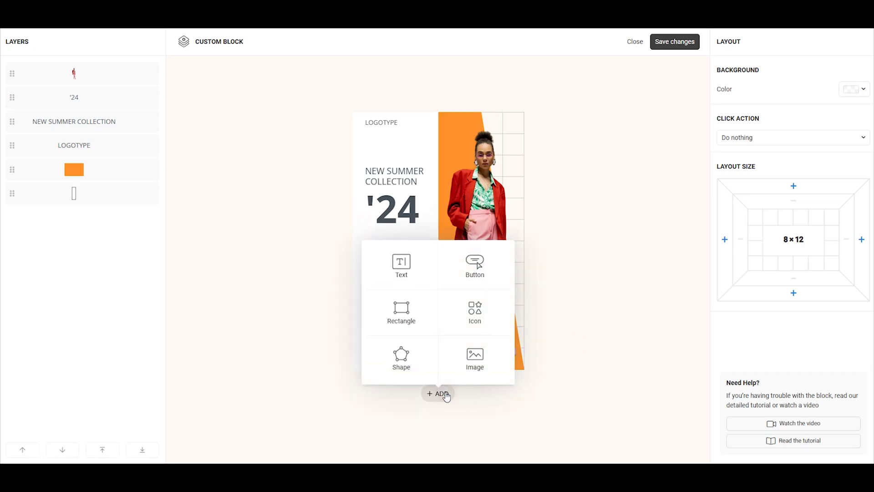
click(490, 278)
drag(445, 251, 478, 366)
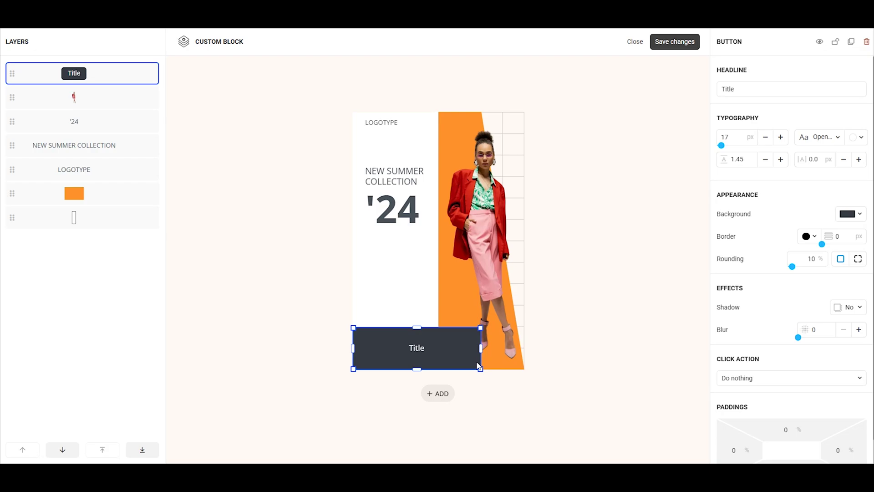
Step: Set the button's paddings to 10% top, left and right, and 15% bottom
scroll(770, 412, down, 1)
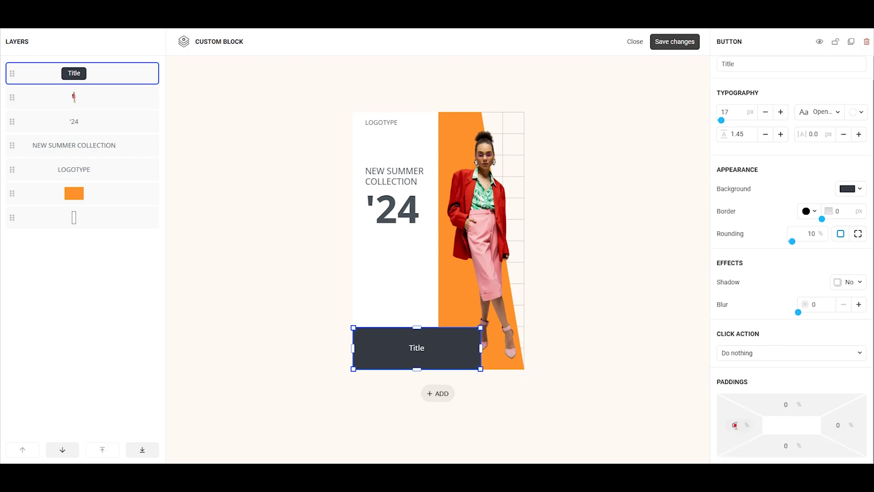
click(735, 424)
text(10)
click(786, 405)
text(1)
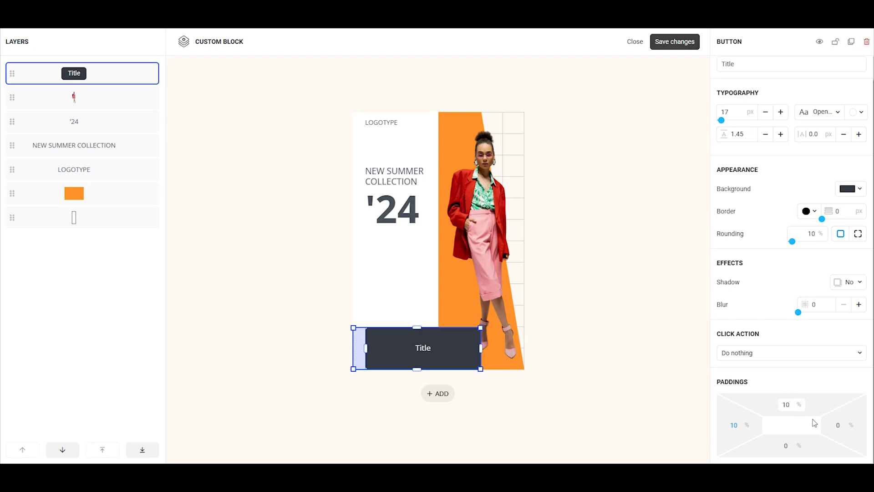
click(842, 425)
text(10)
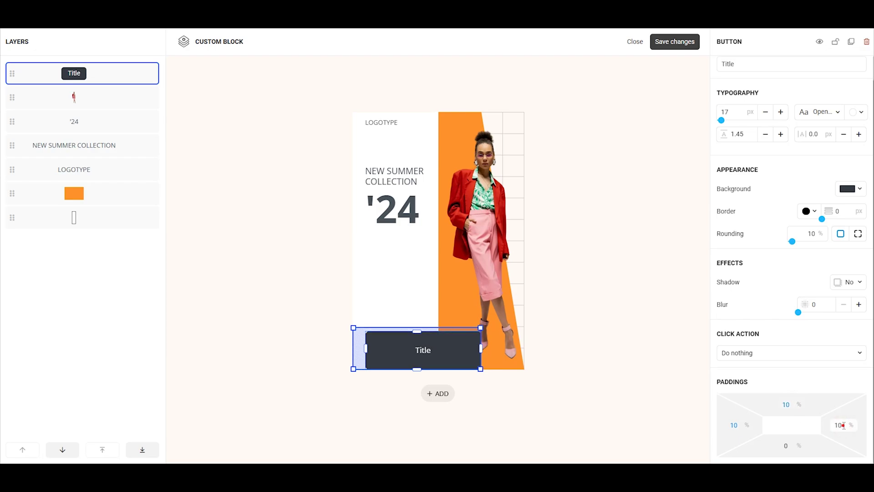
click(790, 447)
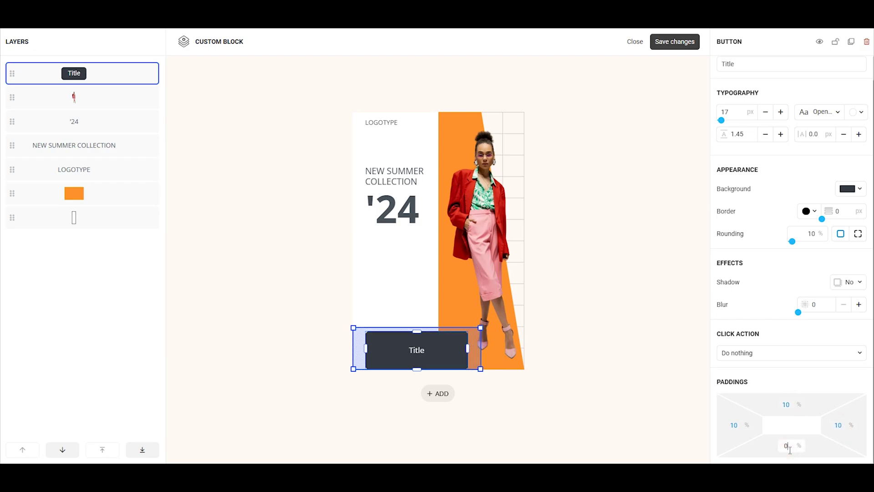
text(15)
click(822, 448)
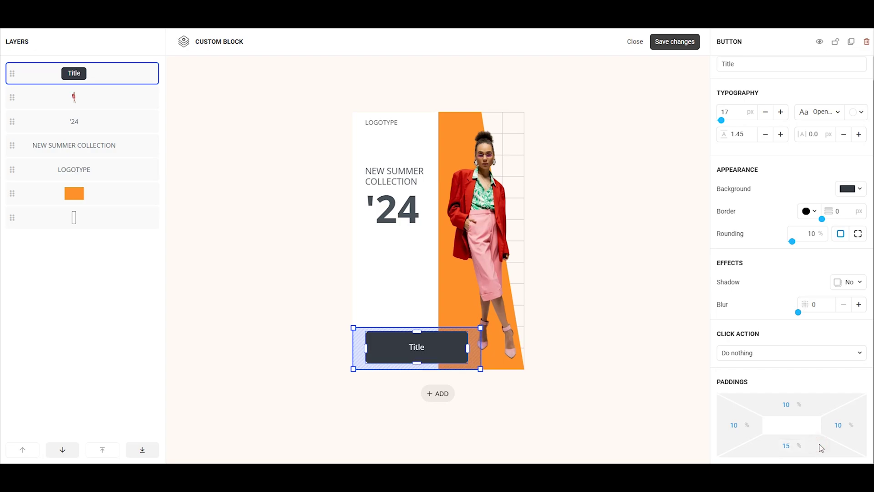
Step: Relabel the button VISIT STORE and round it 100% into a pill
scroll(765, 102, up, 1)
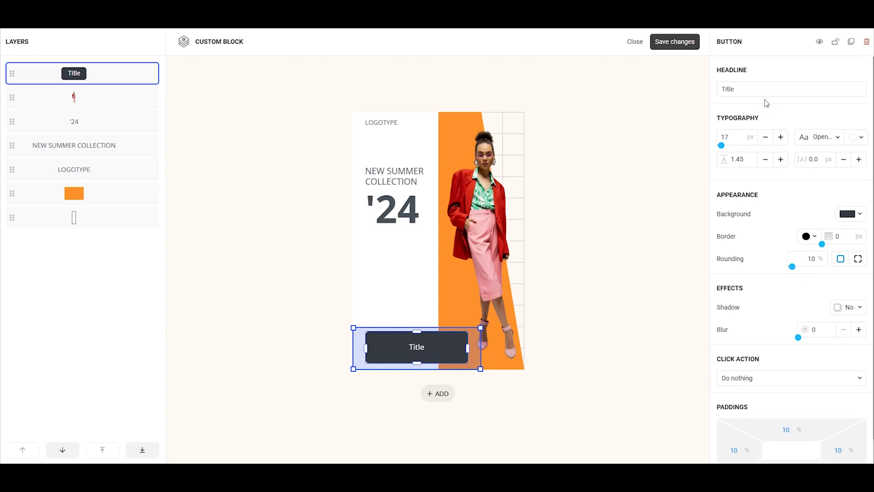
click(754, 88)
key(BackSpace)
key(BackSpace)
key(BackSpace)
key(BackSpace)
key(BackSpace)
text(VISIT STORE)
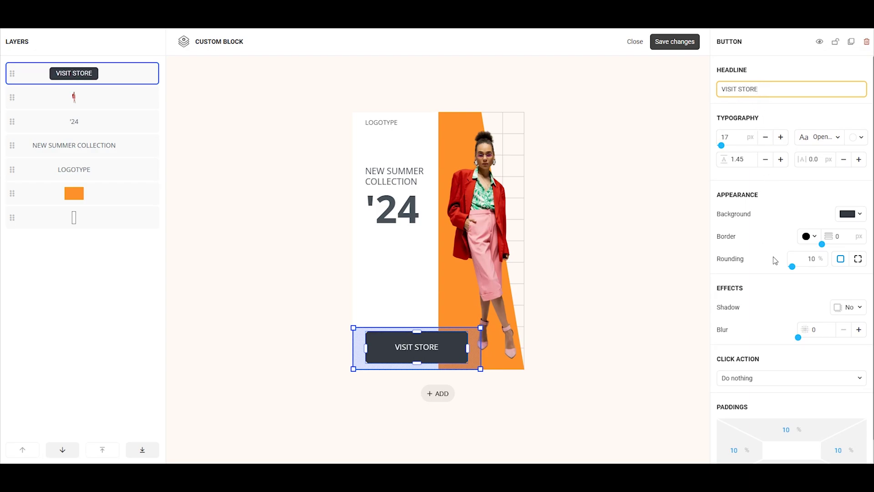
drag(793, 267, 830, 266)
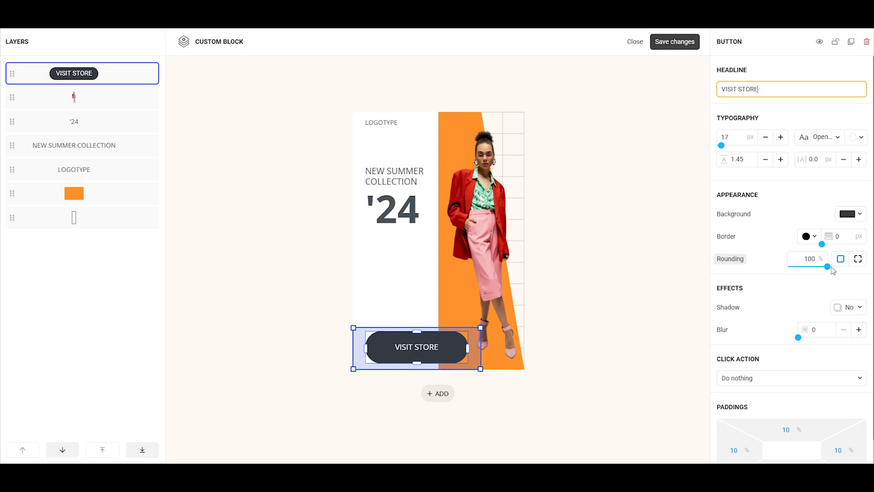
scroll(790, 353, down, 1)
click(804, 353)
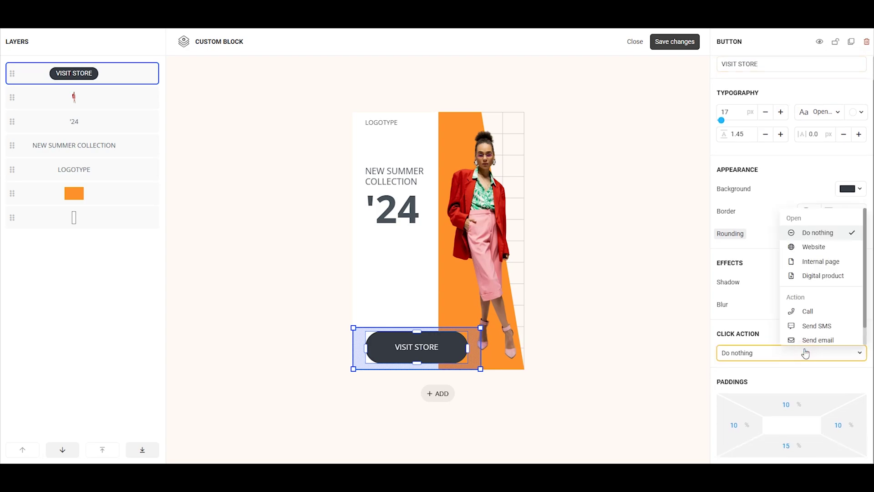
click(815, 247)
click(747, 372)
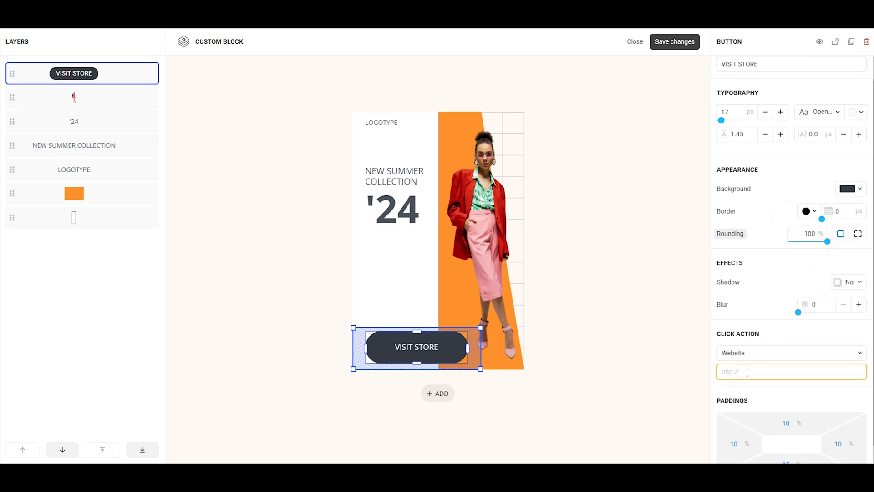
text(https://taplink.at)
click(770, 389)
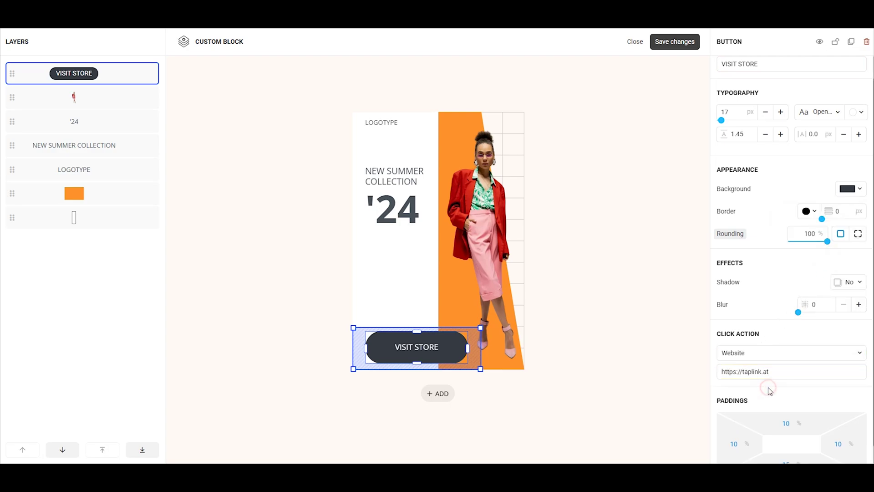
click(651, 377)
Step: Insert a star icon at VISIT STORE's right end, shrunk to about half size
click(434, 393)
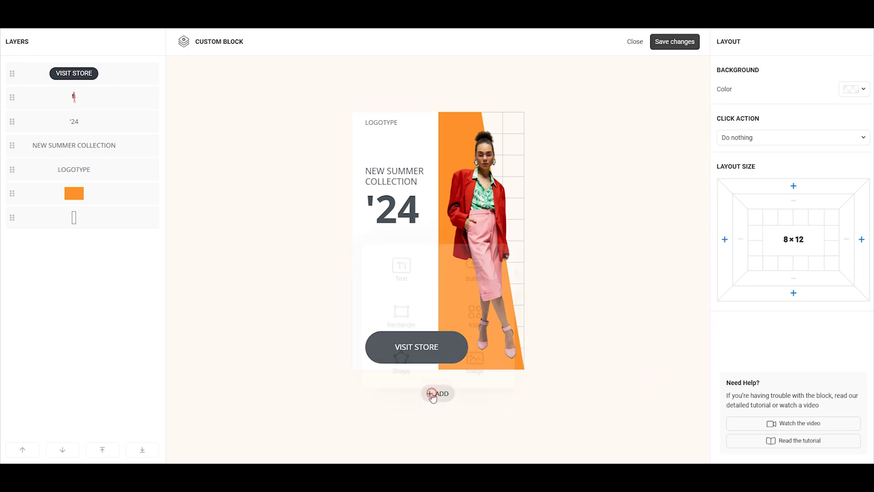
click(474, 323)
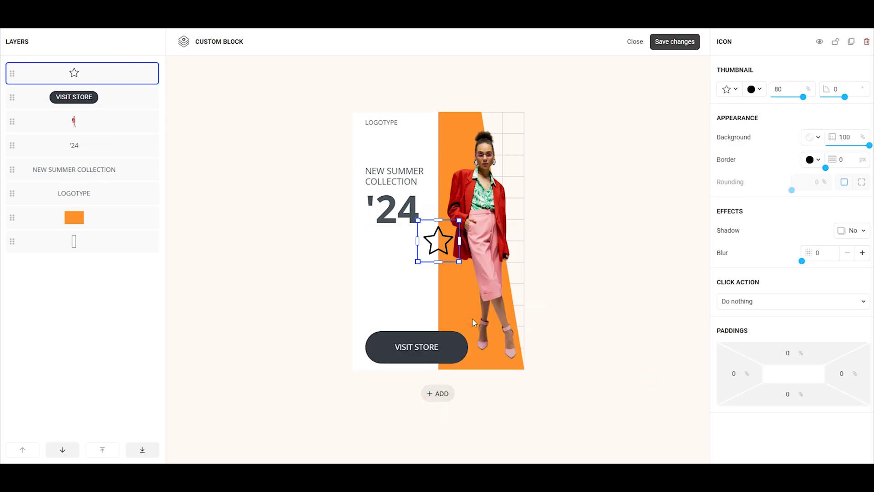
drag(444, 234, 460, 337)
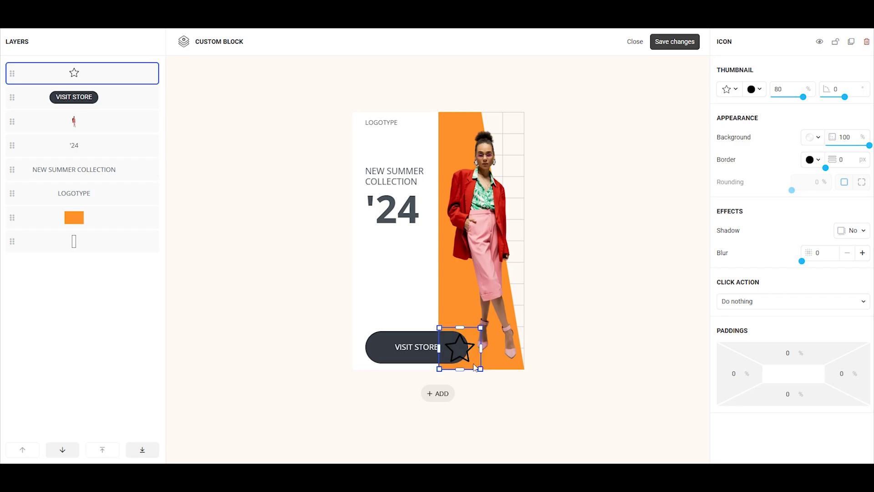
drag(466, 365, 456, 364)
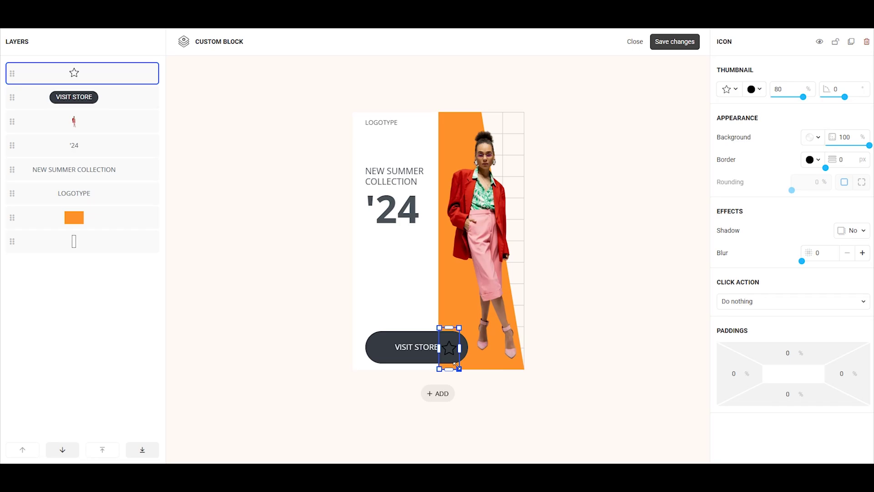
click(726, 91)
Step: Replace the star with the right-pointing arrow found by searching 'arrow'
click(478, 174)
text(arrow)
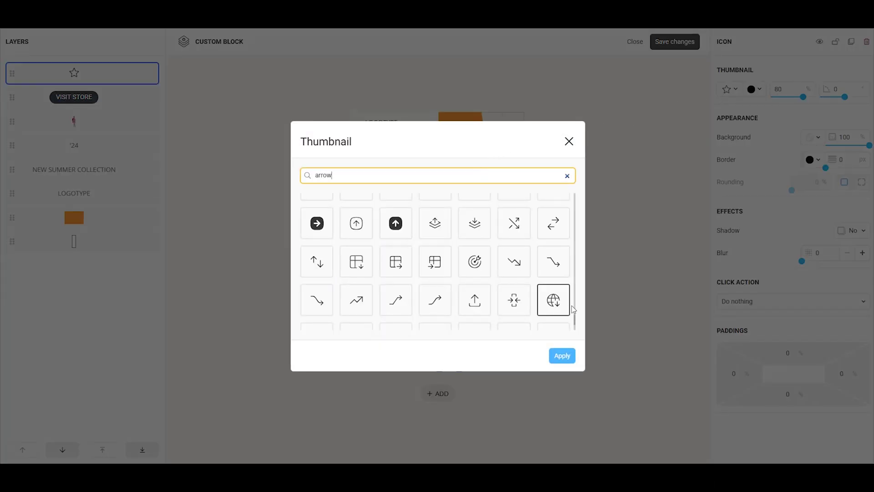
drag(575, 321, 590, 236)
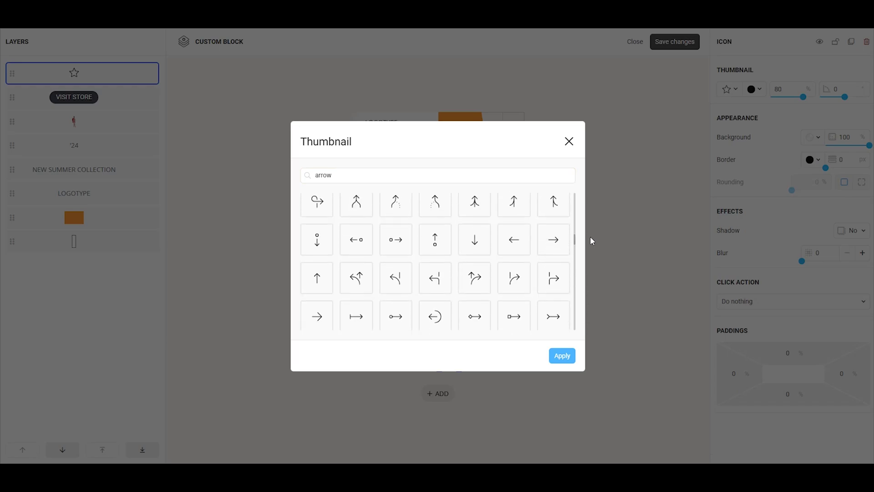
click(560, 247)
click(564, 355)
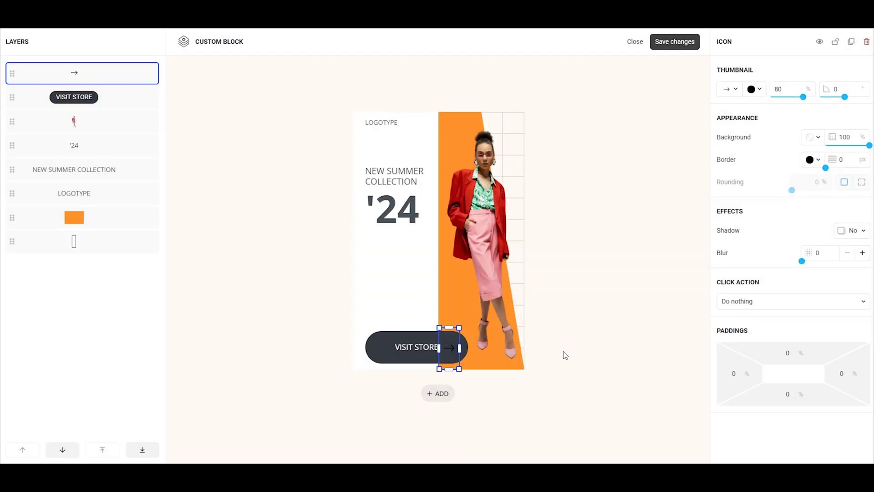
Step: Make the arrow white at size 60, then save the custom block to the page
click(754, 89)
scroll(651, 219, down, 2)
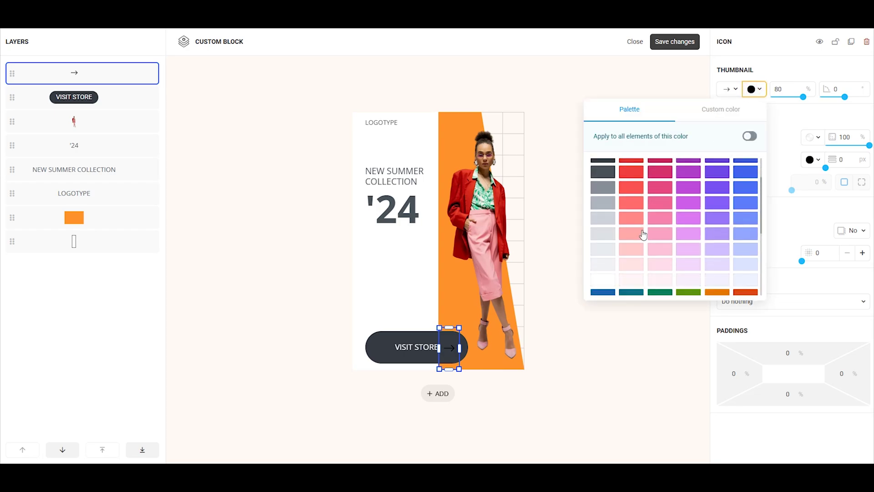
click(606, 285)
click(601, 307)
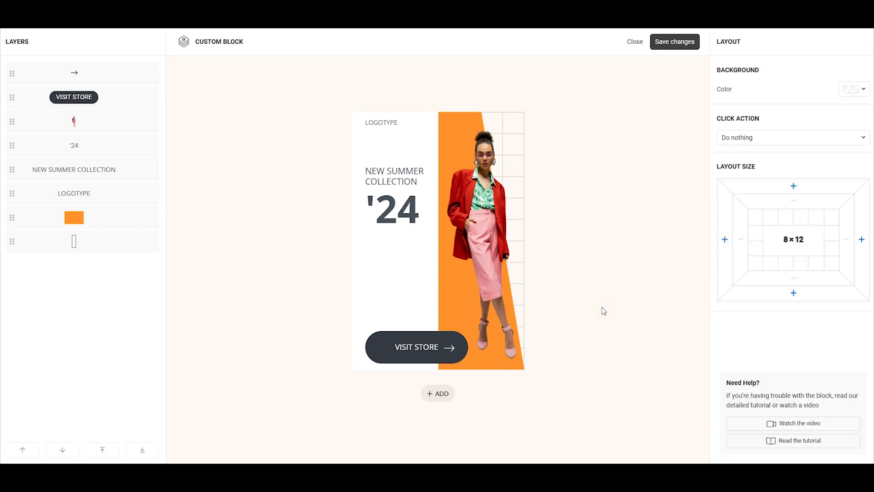
click(451, 348)
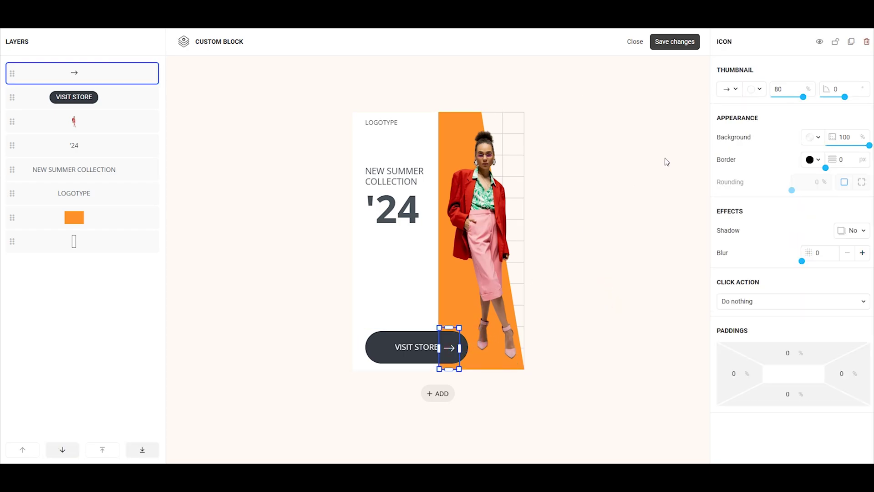
double_click(785, 86)
key(BackSpace)
text(60)
click(634, 190)
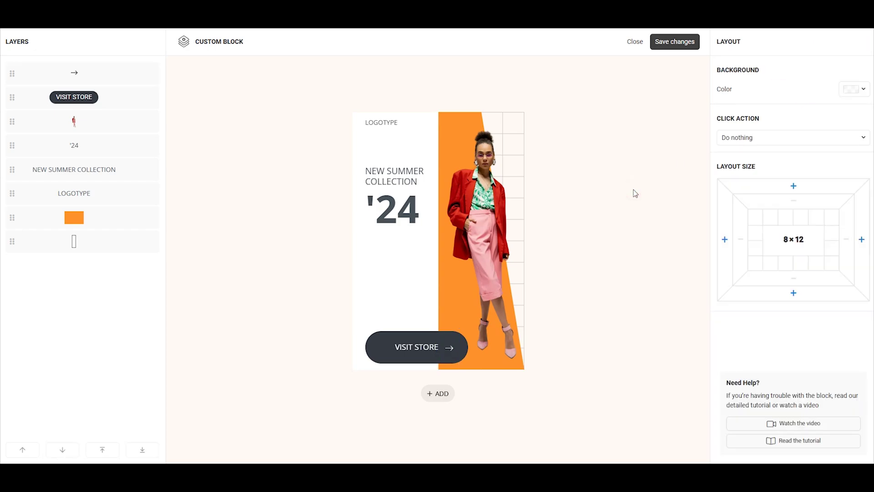
click(674, 42)
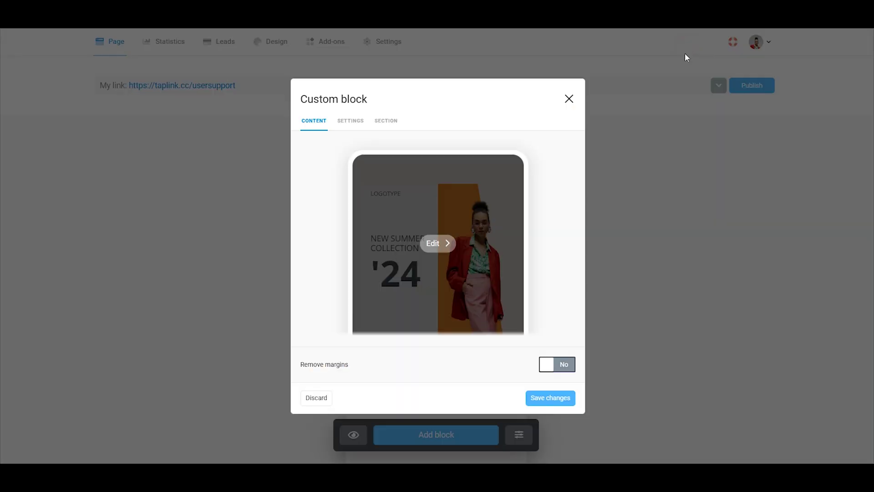
click(560, 401)
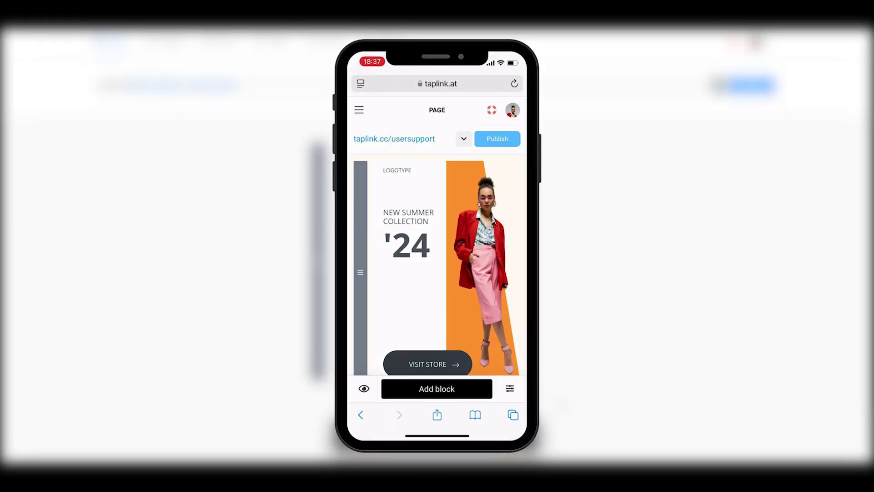
Step: On the phone, load taplink.cc/usersupport and confirm VISIT STORE leads to the taplink.at site
click(397, 139)
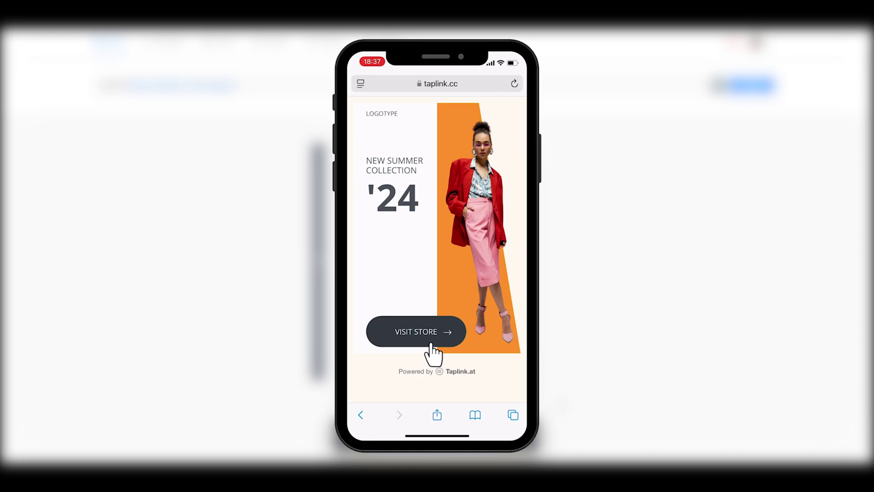
click(416, 331)
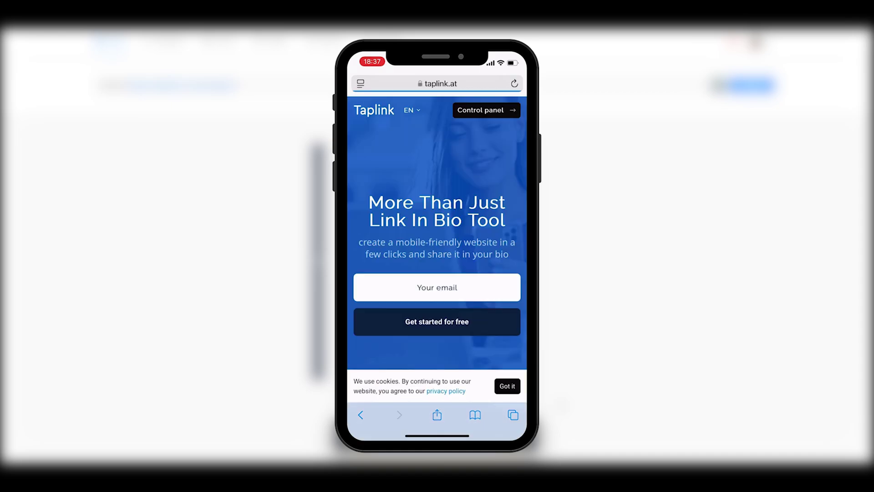